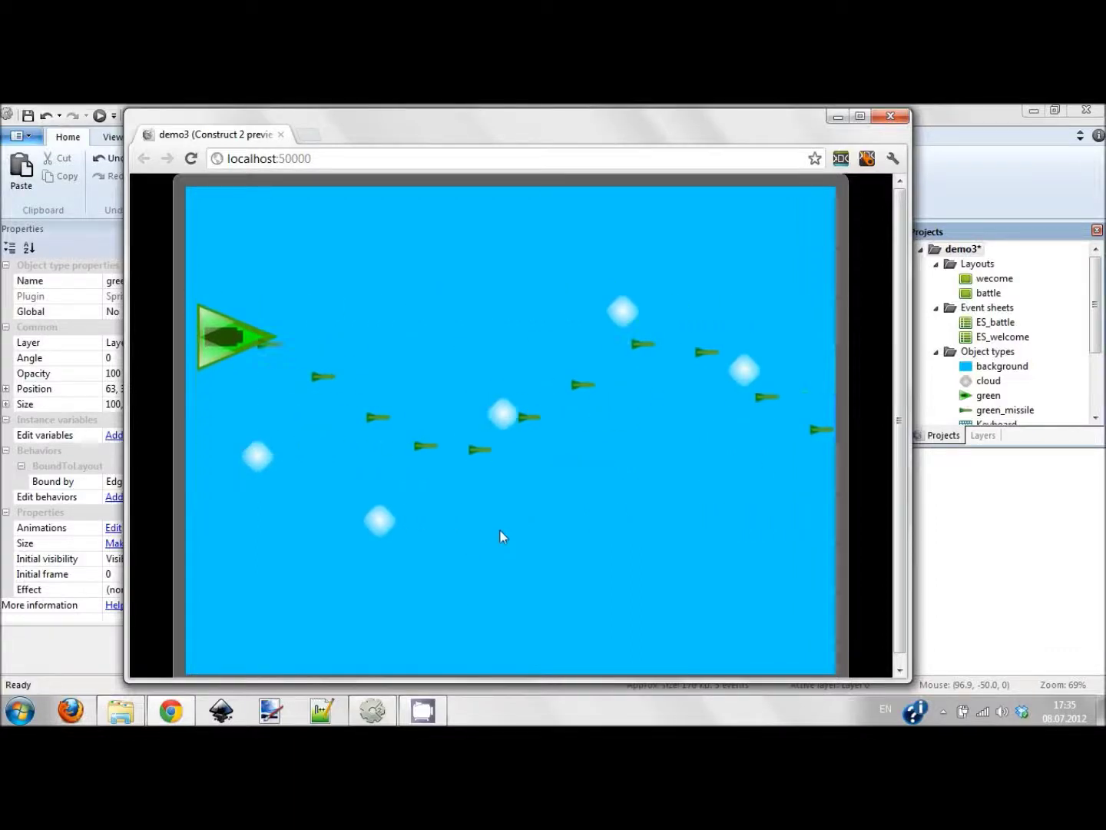
pyautogui.press('Down')
pyautogui.press('Up')
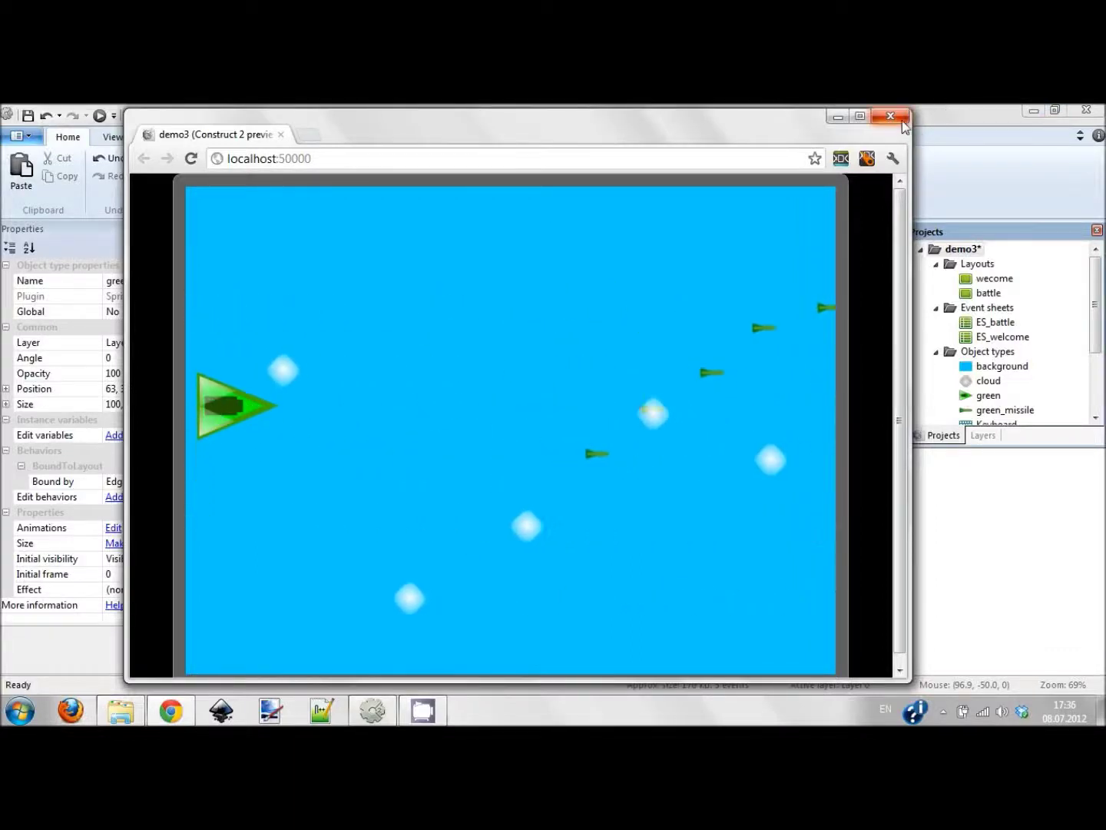
# Fly the ship up and down while firing in the Chrome preview, then close the preview.
pyautogui.click(891, 116)
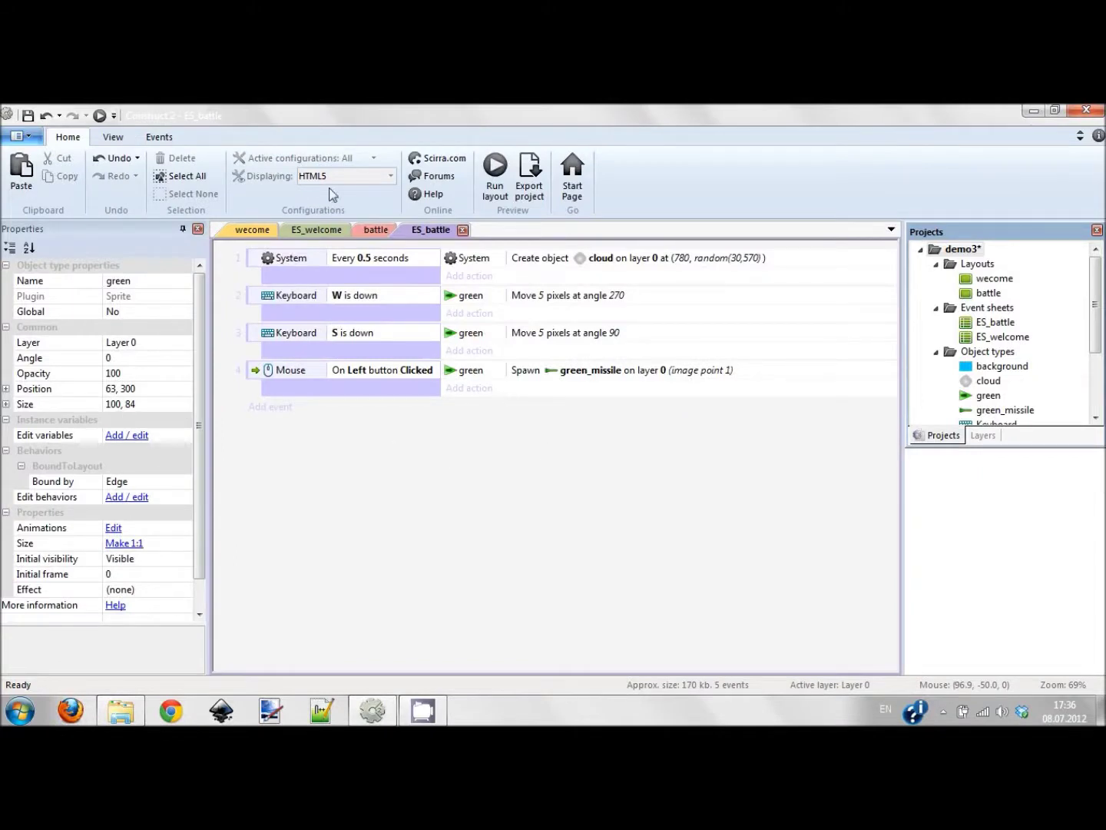
# Insert a new sprite below the battle layout and load the red crosshair 'target' image into it.
pyautogui.click(371, 229)
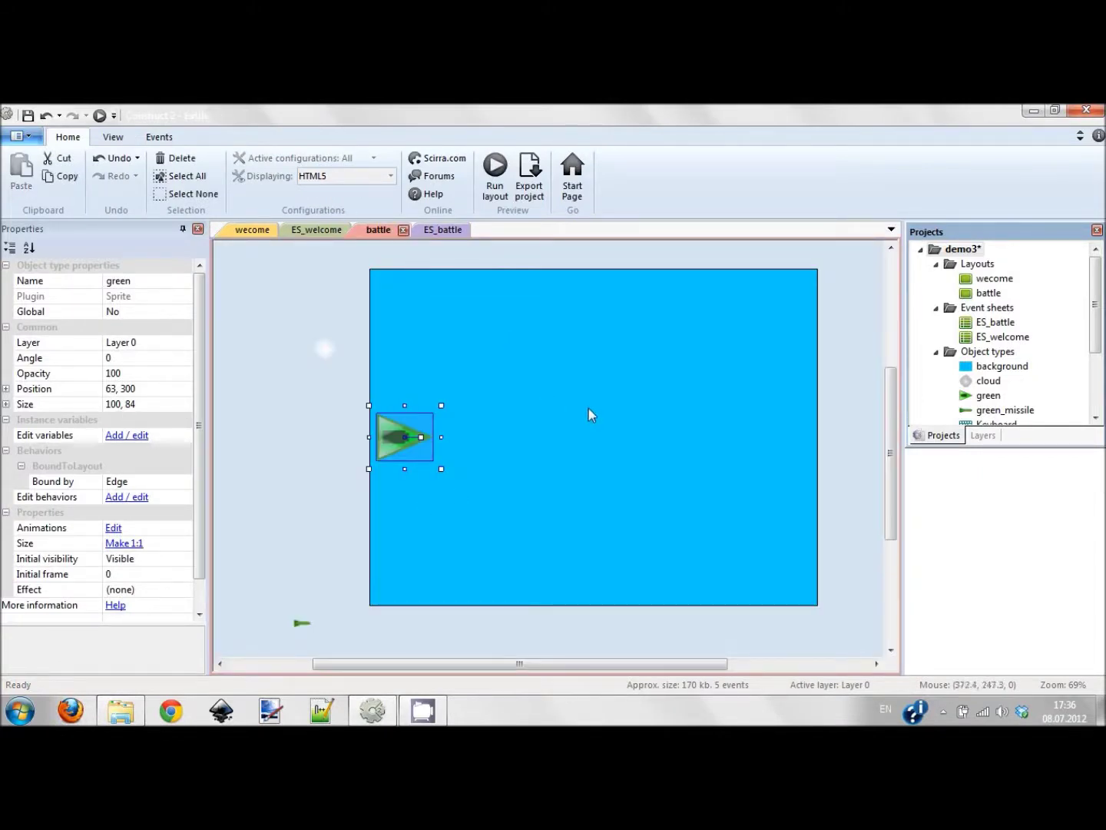
pyautogui.scroll(-1, 540, 516)
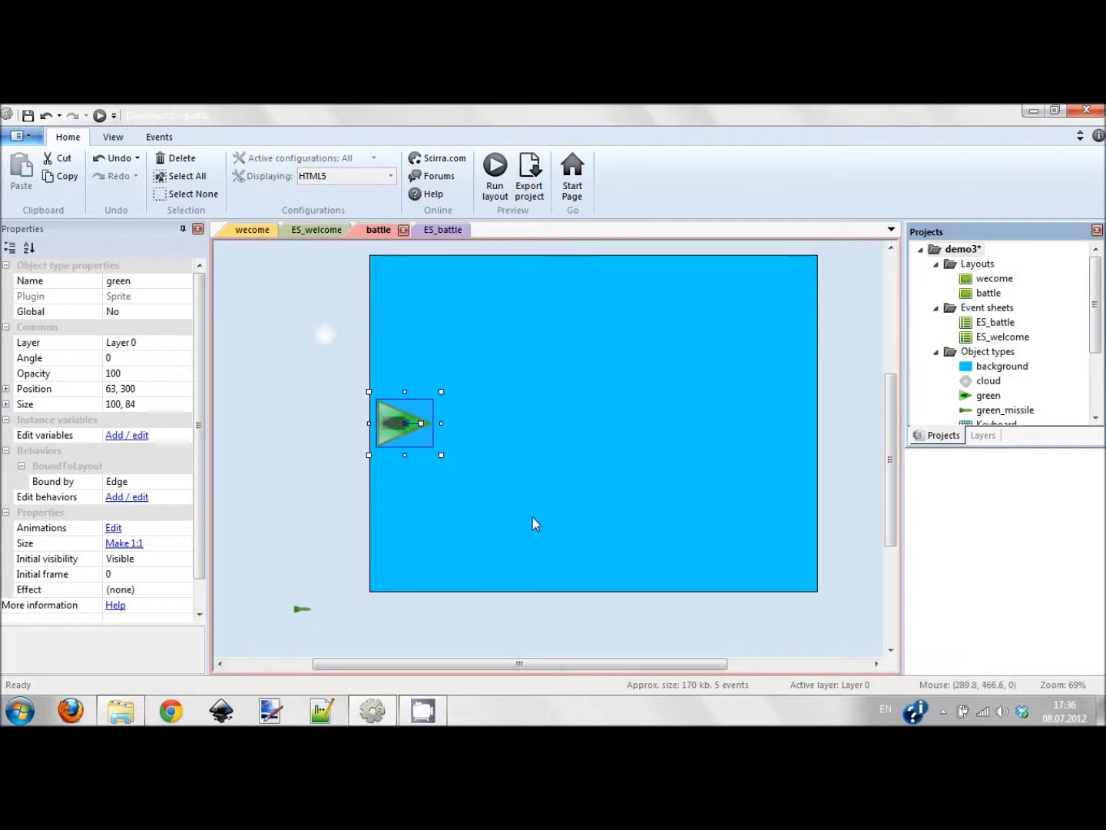
pyautogui.scroll(-3, 559, 446)
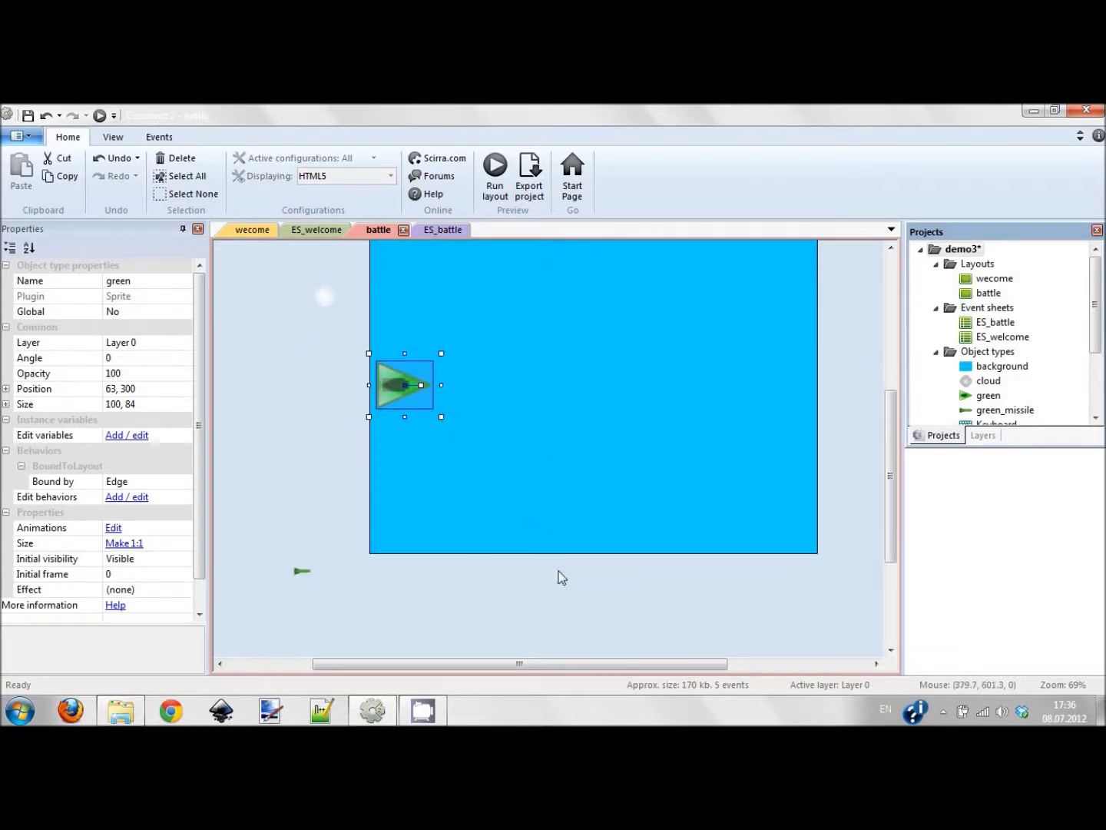
pyautogui.doubleClick(513, 600)
pyautogui.doubleClick(431, 446)
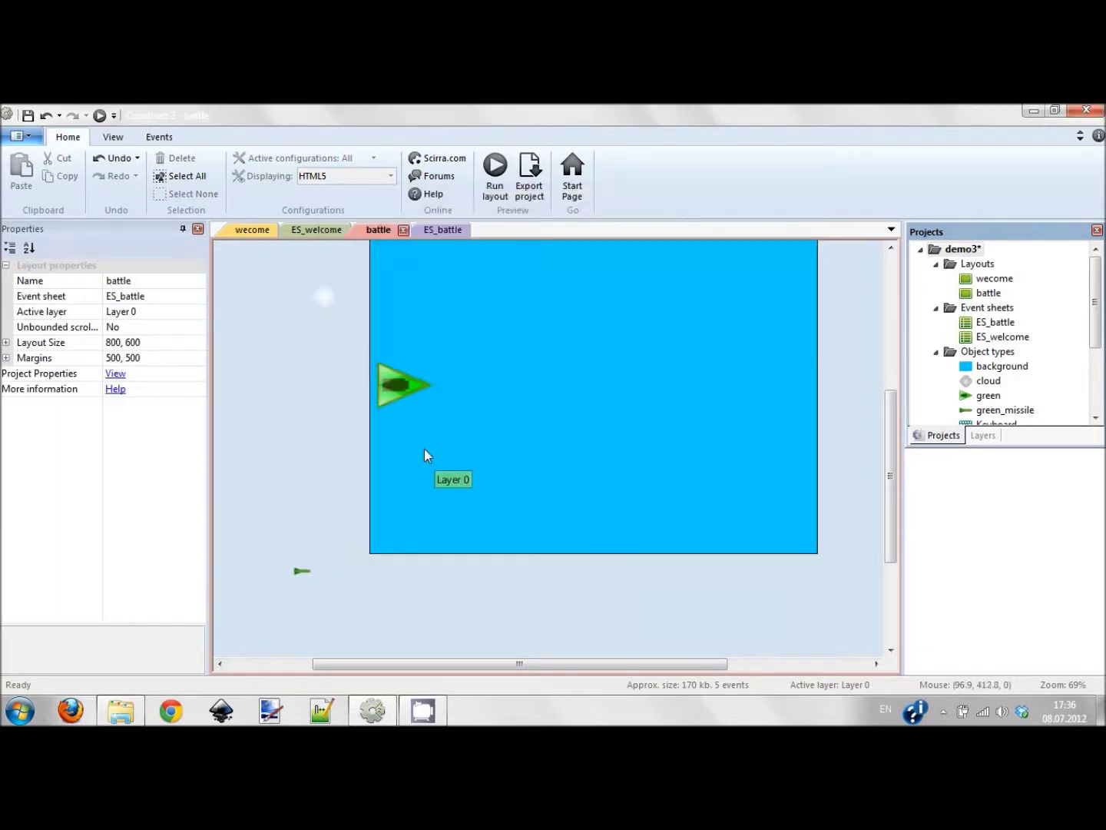
pyautogui.click(481, 635)
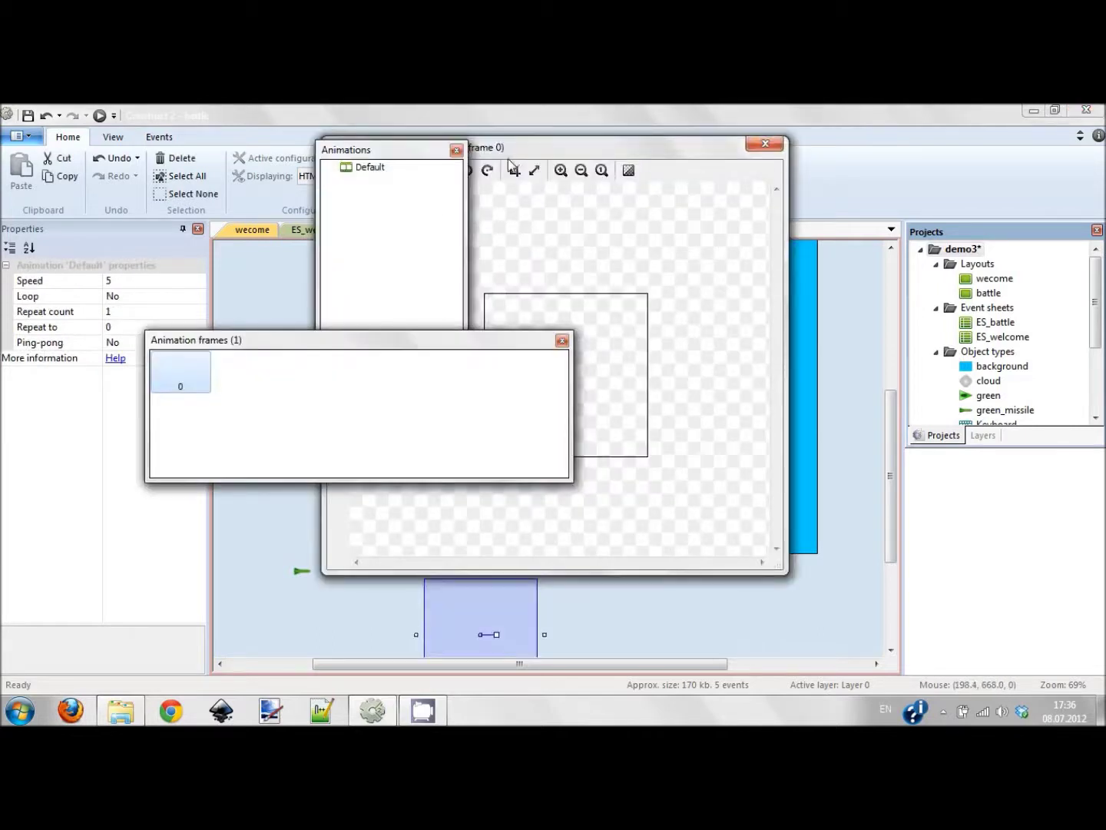
pyautogui.moveTo(420, 152); pyautogui.dragTo(244, 133)
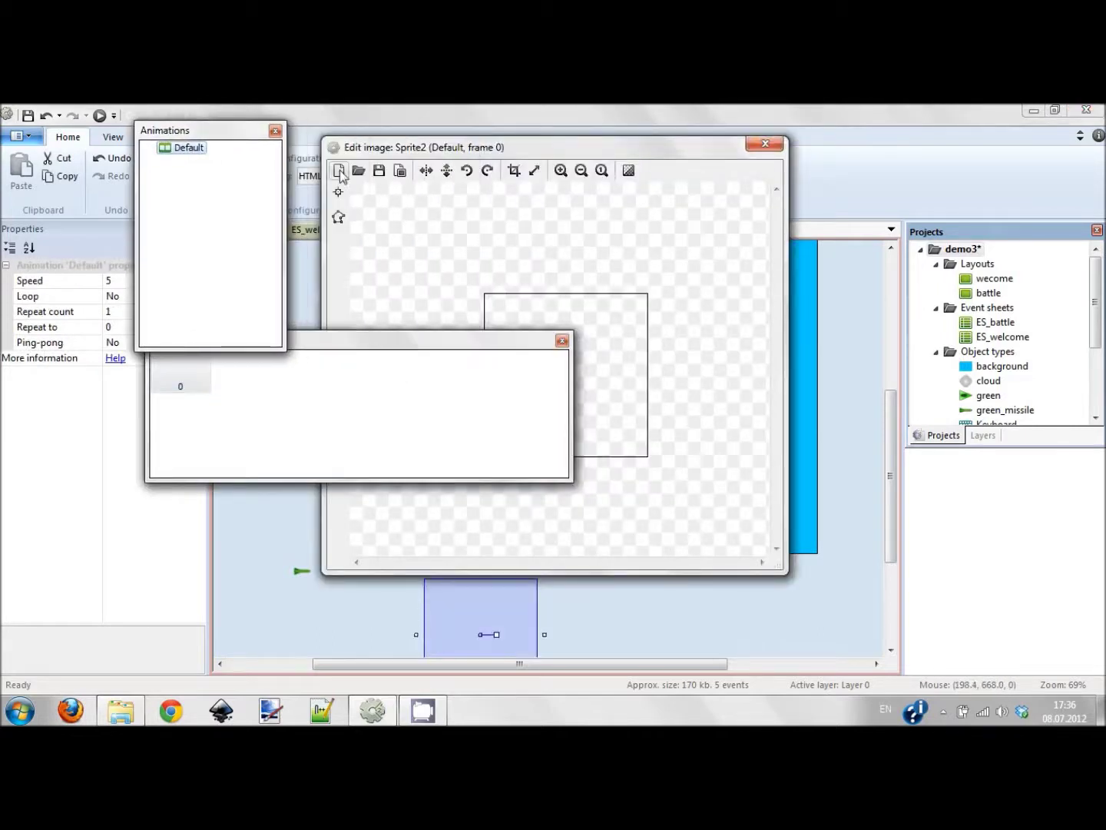
pyautogui.click(358, 170)
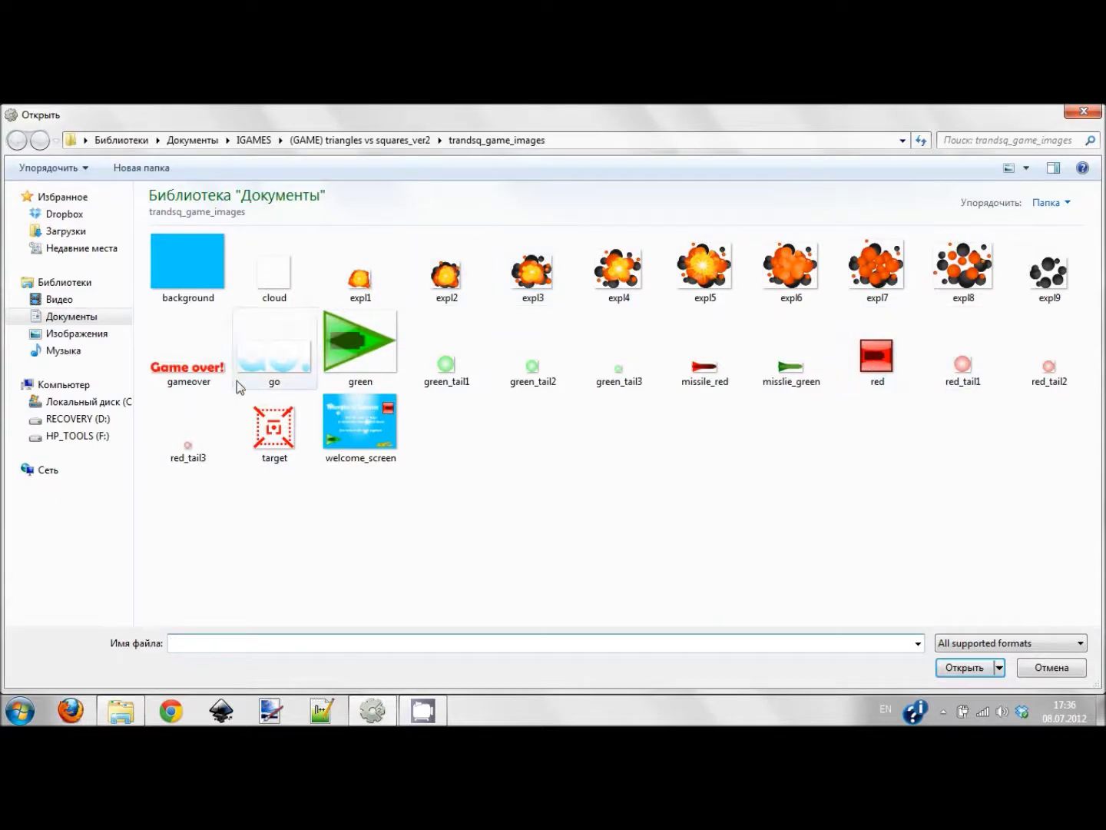
pyautogui.doubleClick(274, 438)
pyautogui.press('Escape')
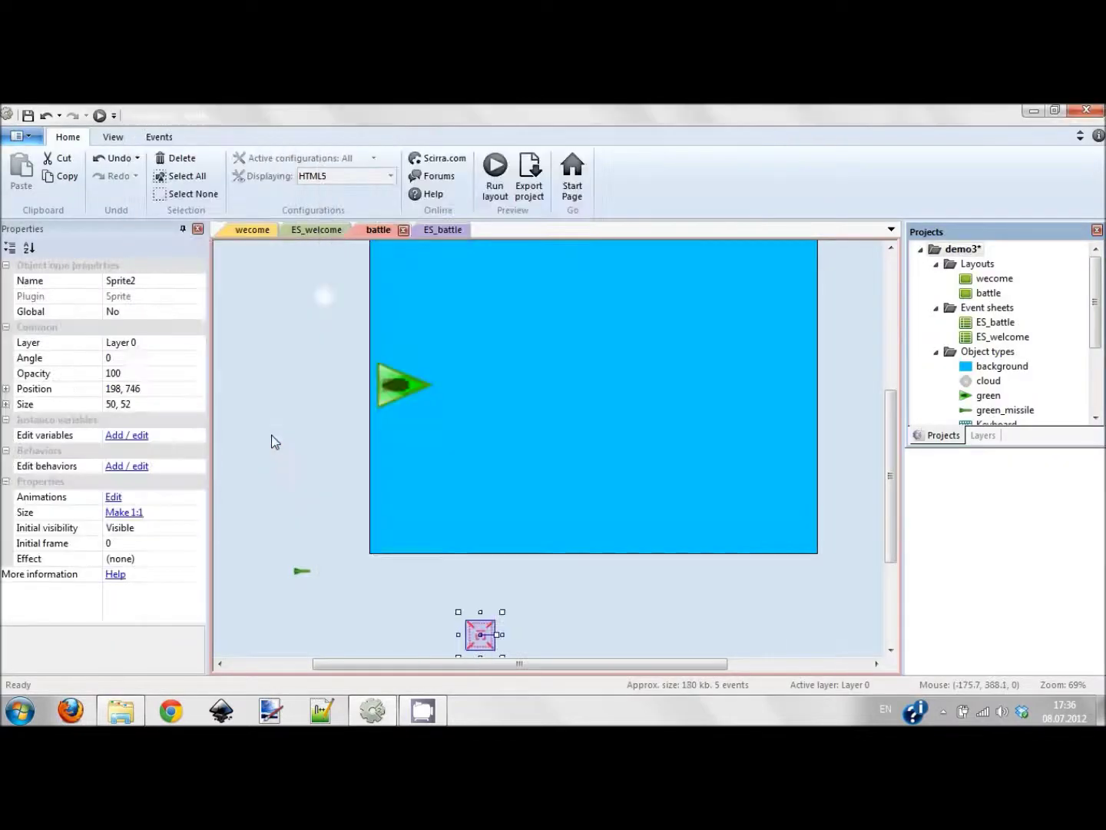
# Nudge the crosshair sprite into place and rename it 'target'.
pyautogui.moveTo(492, 602); pyautogui.dragTo(514, 597)
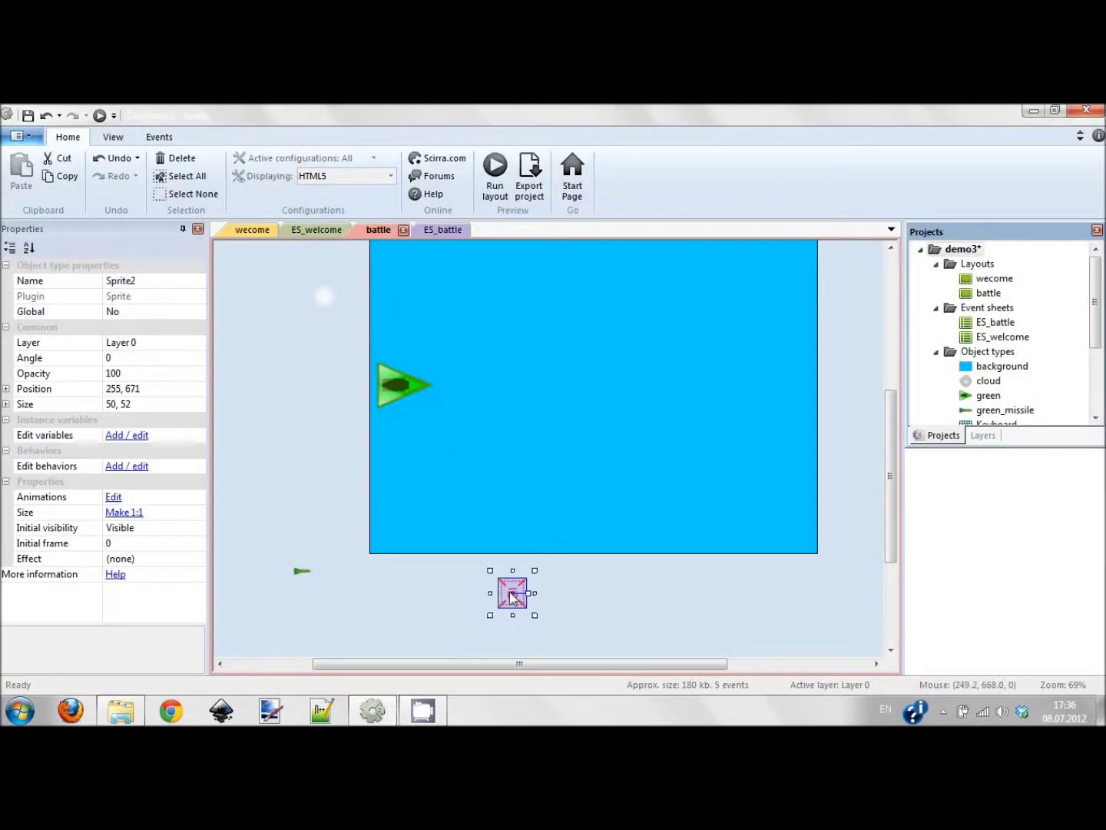
pyautogui.click(125, 282)
pyautogui.write('ta')
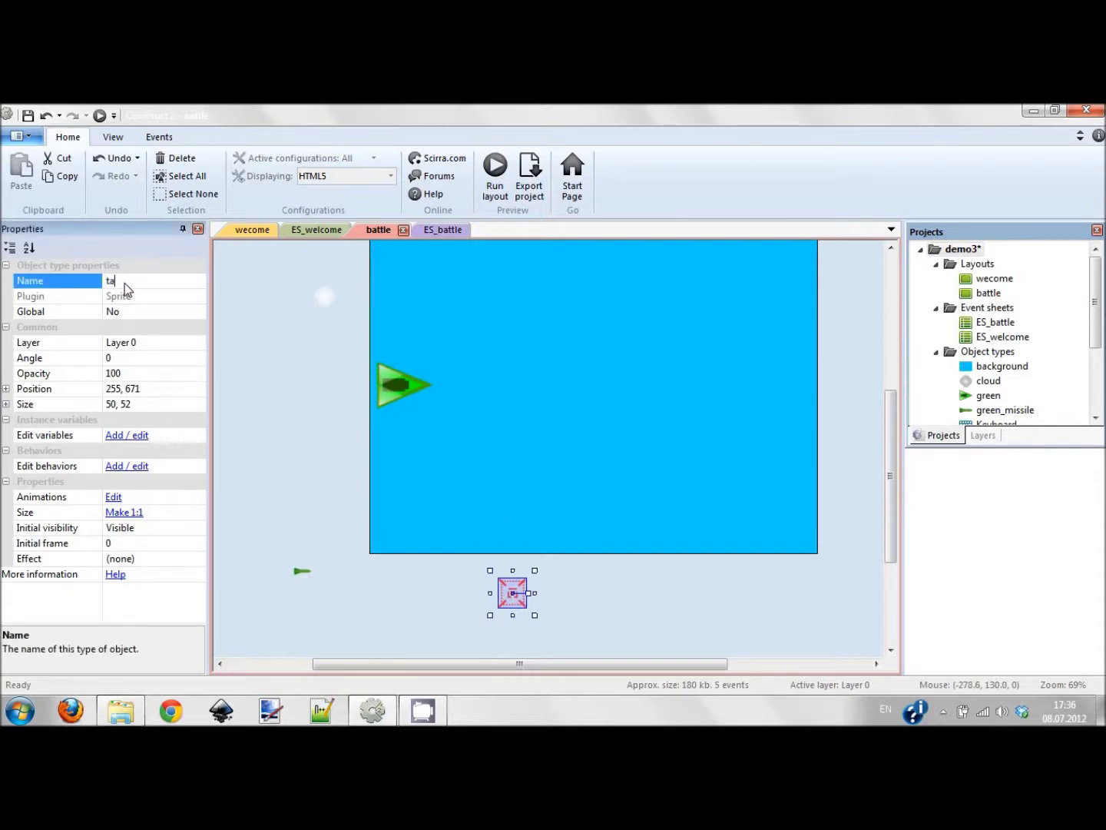
pyautogui.write('rget')
pyautogui.click(439, 230)
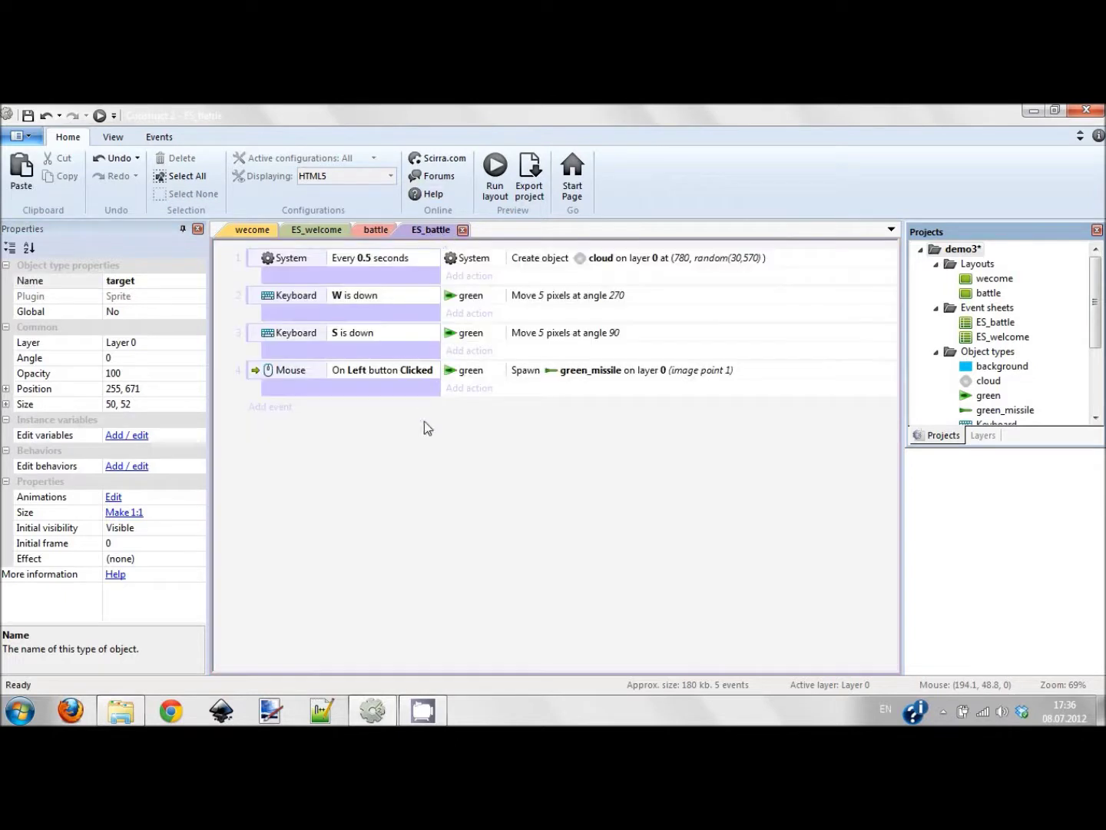
# Add a new System 'Every tick' event to ES_battle.
pyautogui.click(284, 413)
pyautogui.doubleClick(411, 218)
pyautogui.write('eve')
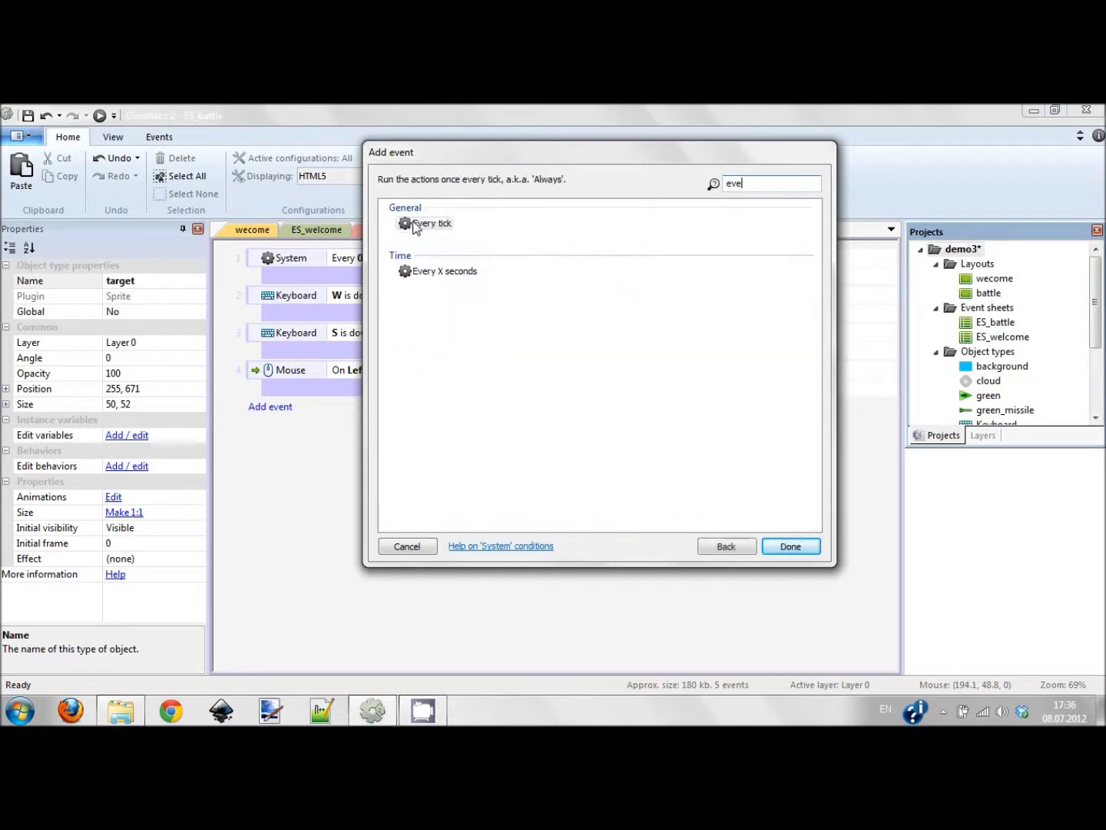
pyautogui.doubleClick(418, 223)
# Give it a target Set position action with X = mouse.X and Y = mouse.Y.
pyautogui.click(476, 410)
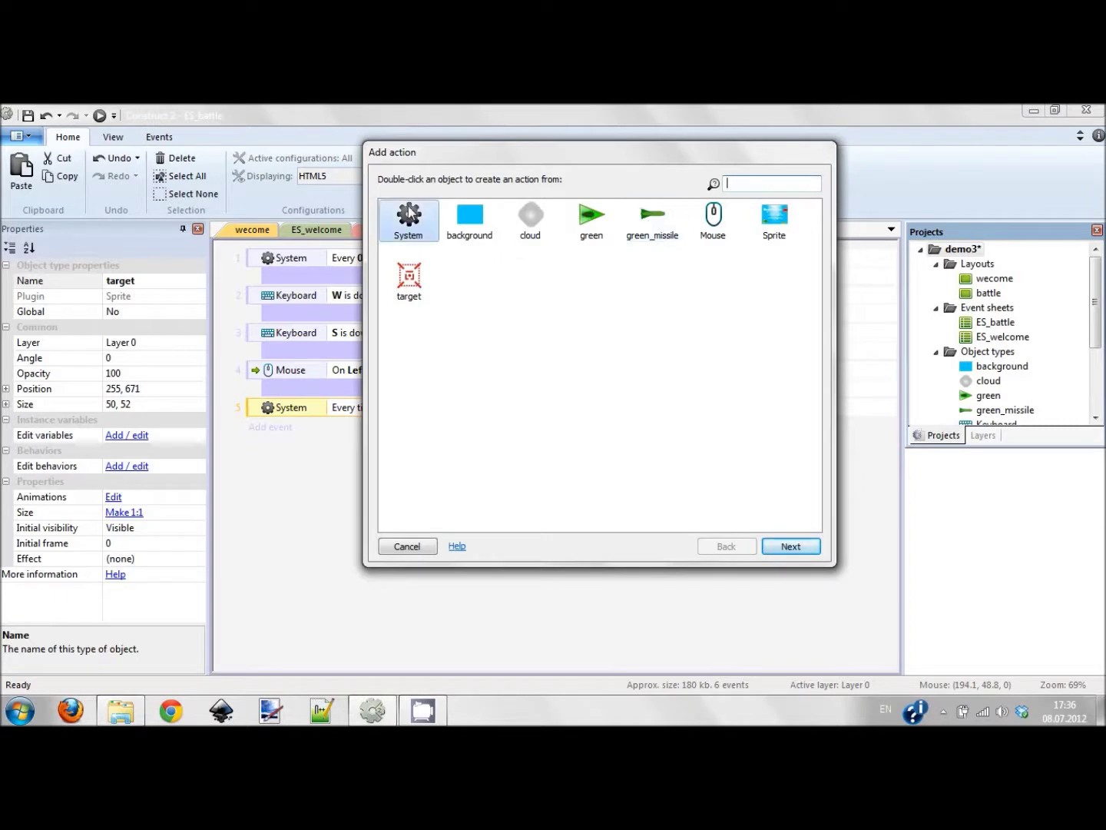
pyautogui.doubleClick(398, 295)
pyautogui.write('set')
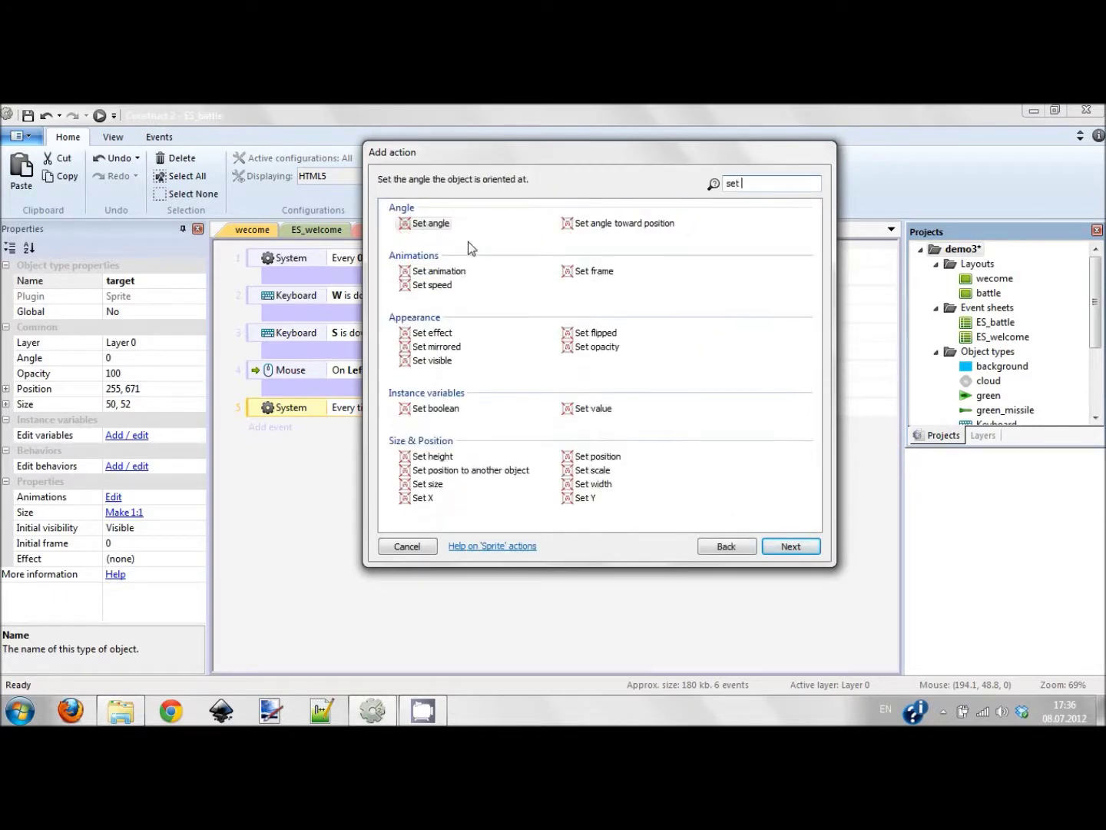
pyautogui.write(' posi')
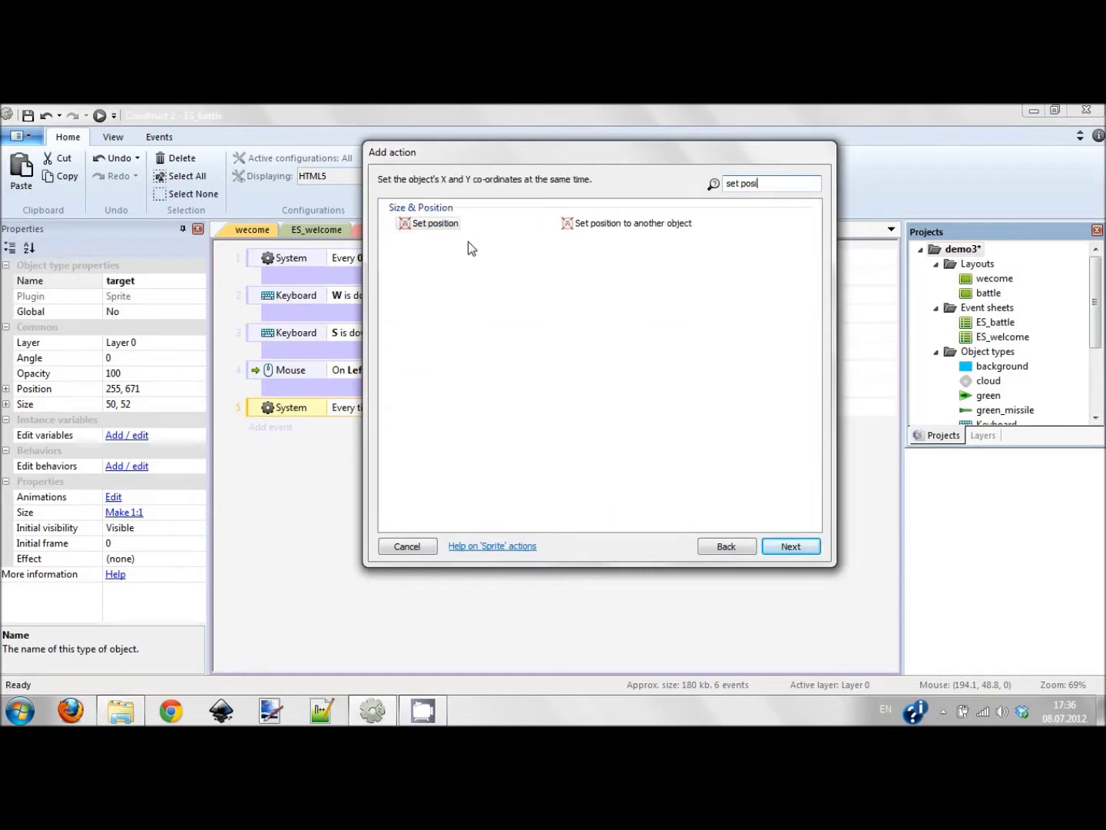
pyautogui.doubleClick(424, 224)
pyautogui.write('mous')
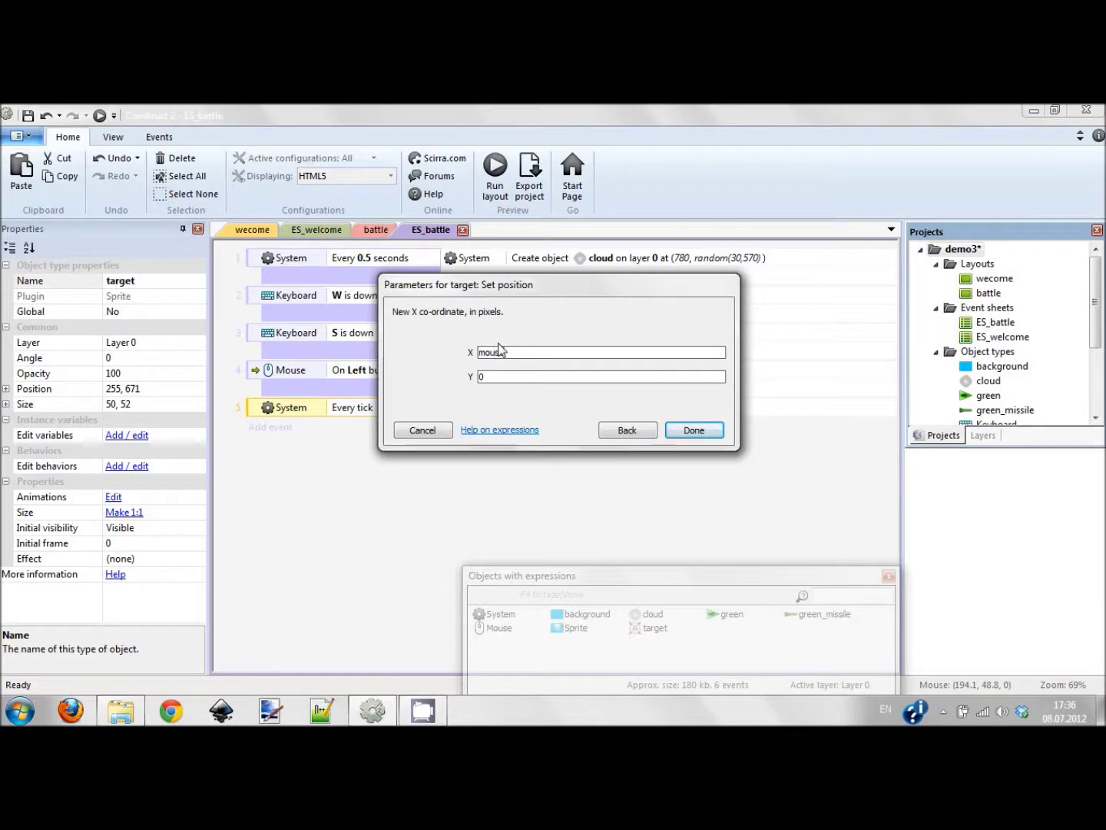
pyautogui.write('e.X')
pyautogui.press('Escape')
pyautogui.write('mouse')
pyautogui.write('.Y')
pyautogui.press('Escape')
pyautogui.click(699, 430)
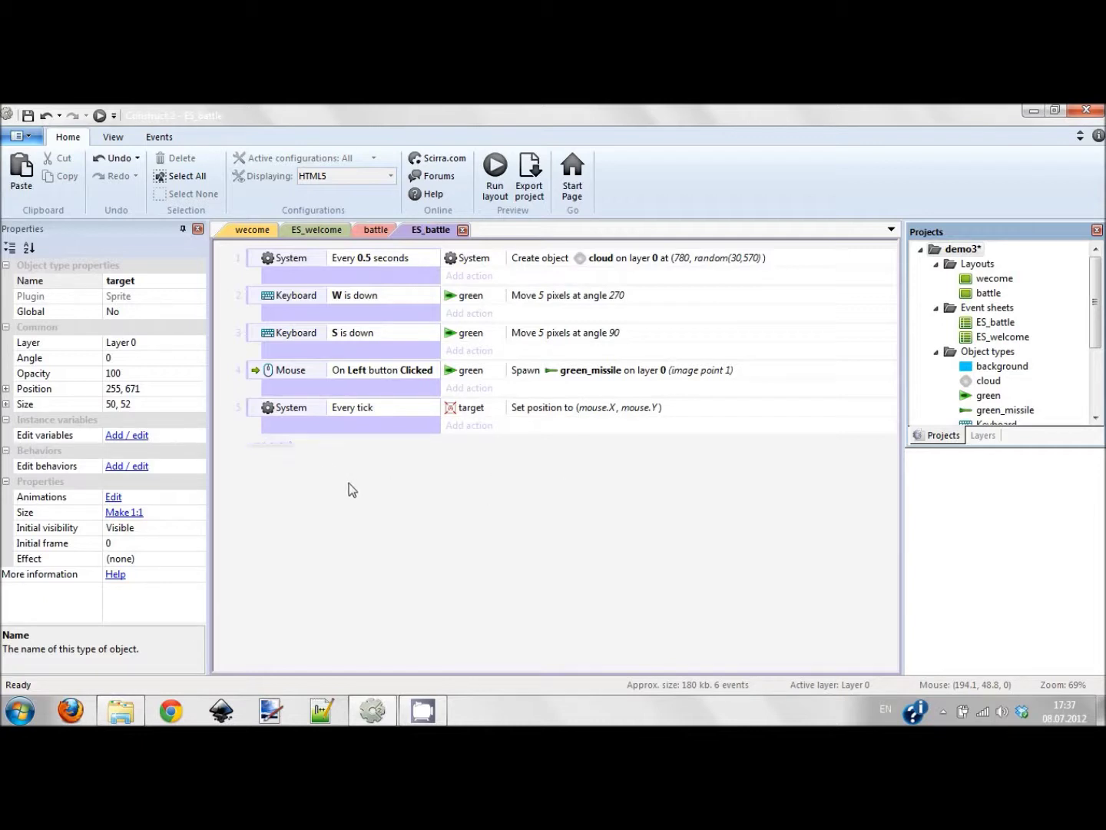
pyautogui.click(377, 390)
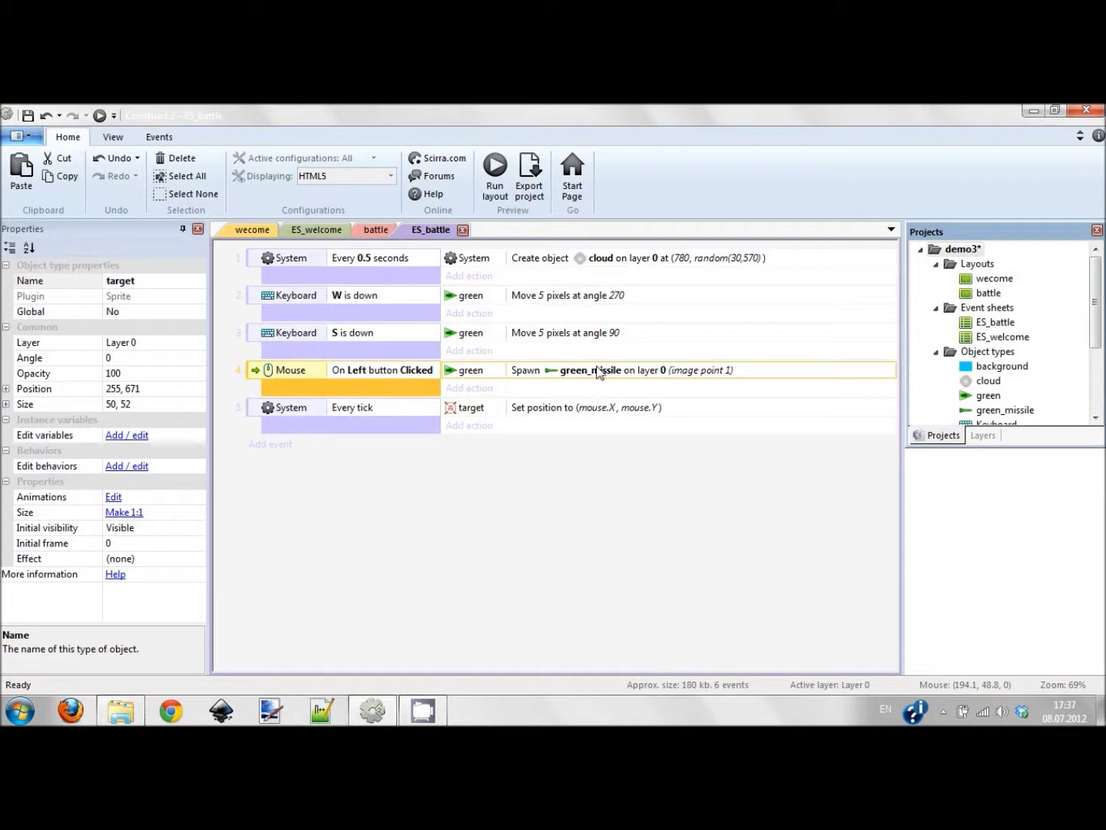
# Add a green_missile 'Set angle toward position' action aimed at mouse.X, mouse.Y to the firing event.
pyautogui.click(481, 389)
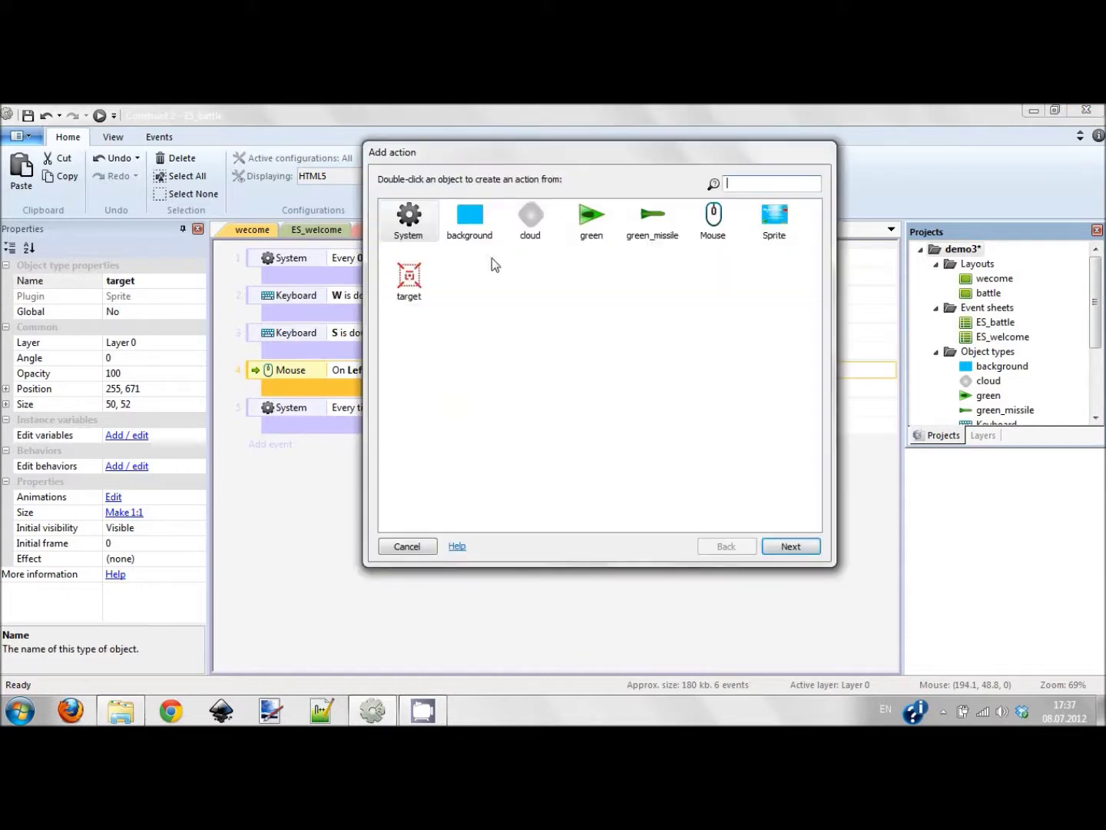
pyautogui.doubleClick(650, 221)
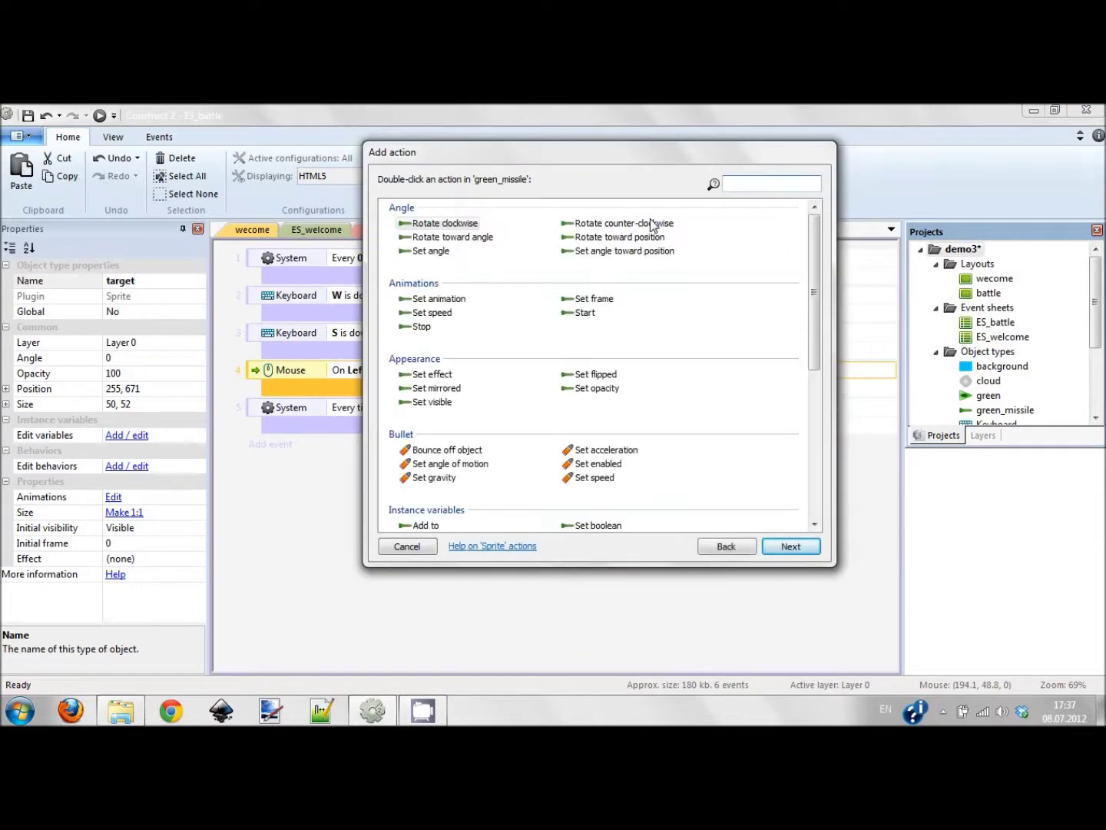
pyautogui.write('set a')
pyautogui.doubleClick(651, 223)
pyautogui.write('mosue')
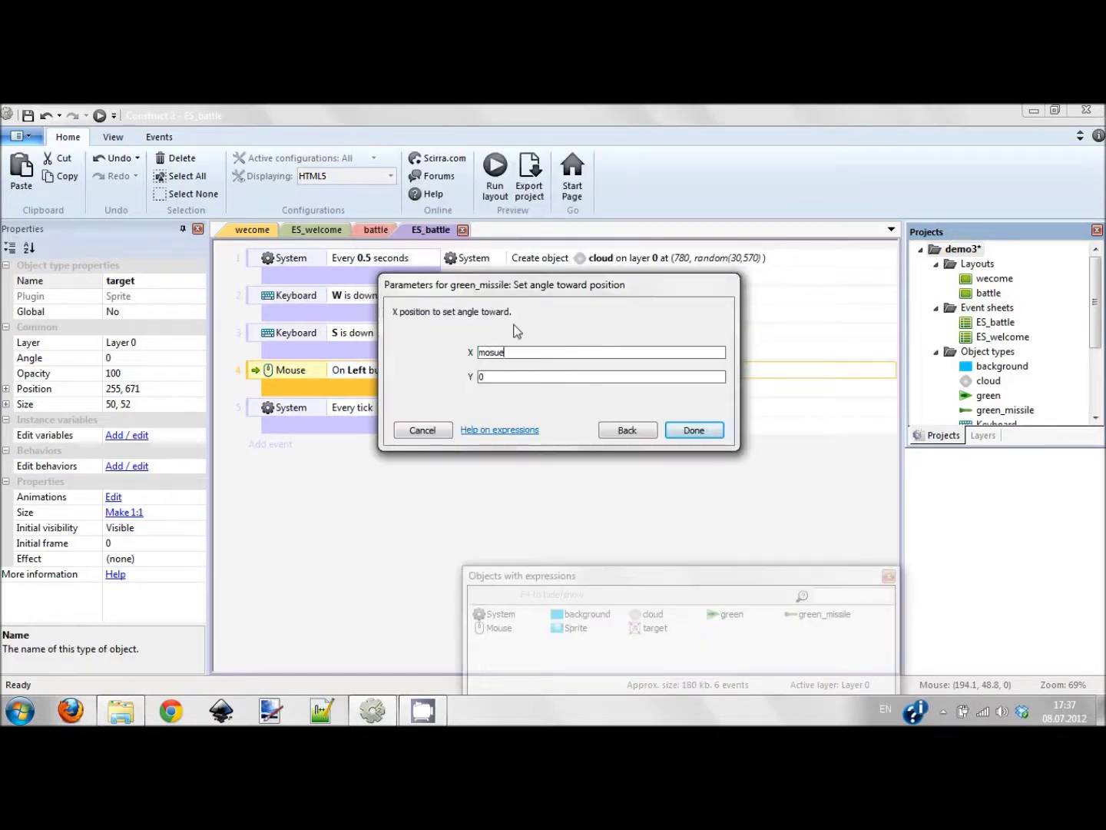
pyautogui.press('BackSpace')
pyautogui.press('BackSpace')
pyautogui.press('BackSpace')
pyautogui.write('use.')
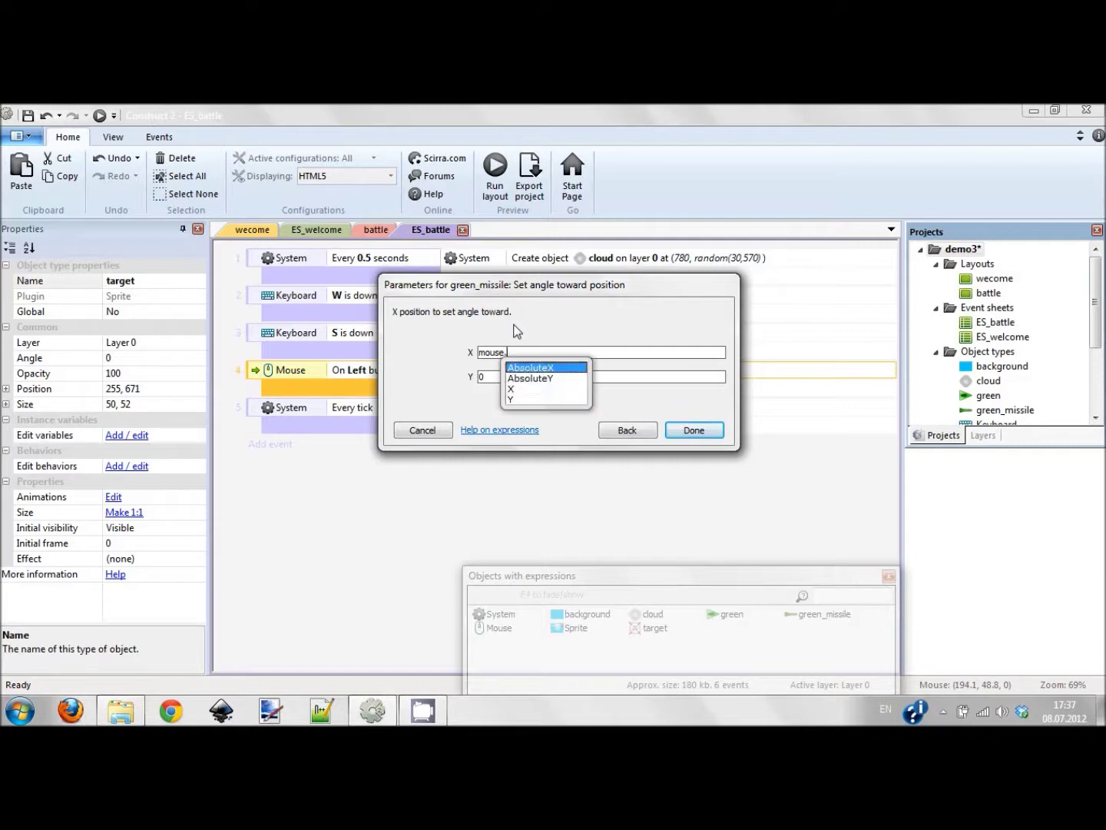
pyautogui.write('X')
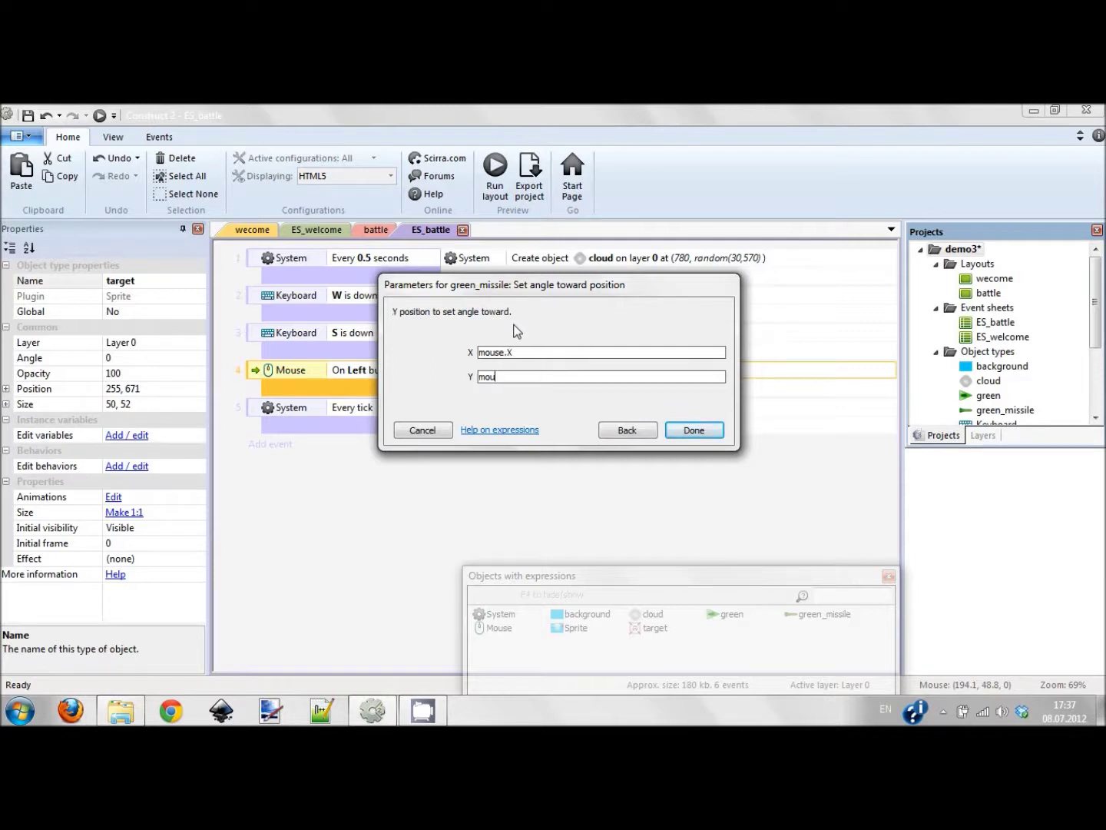
pyautogui.write('.Y')
pyautogui.click(692, 433)
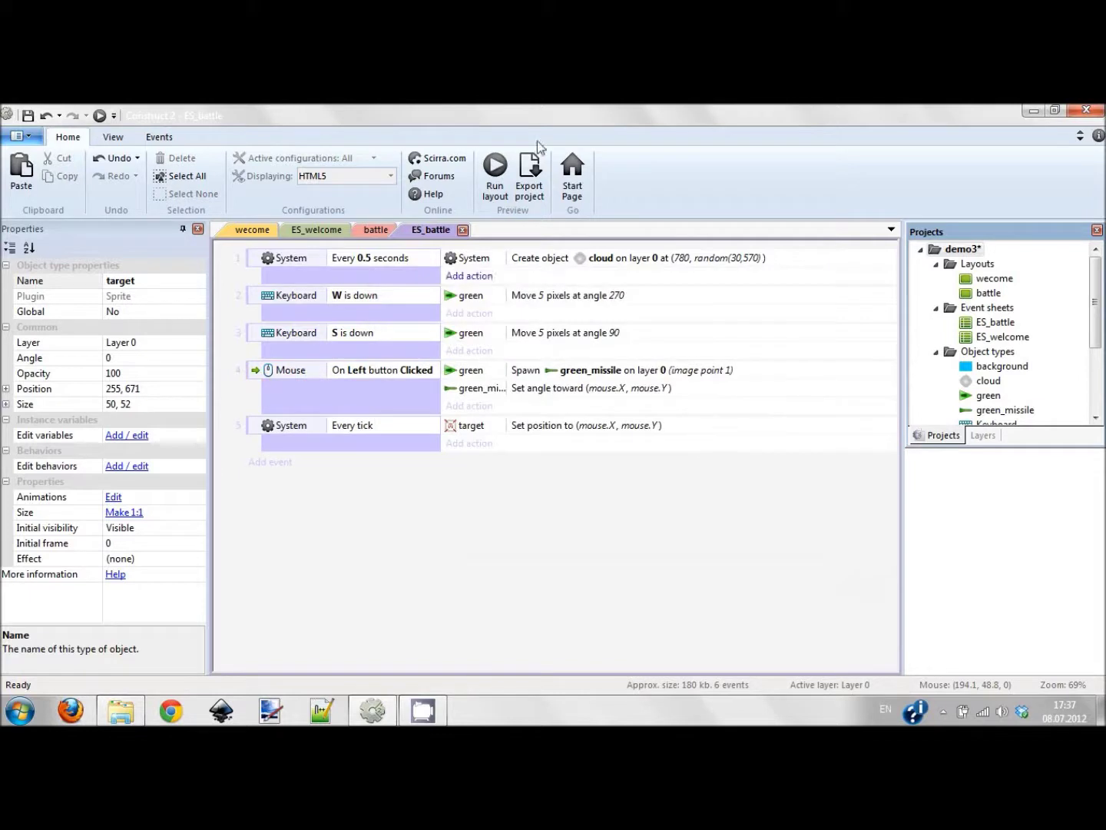
pyautogui.click(100, 115)
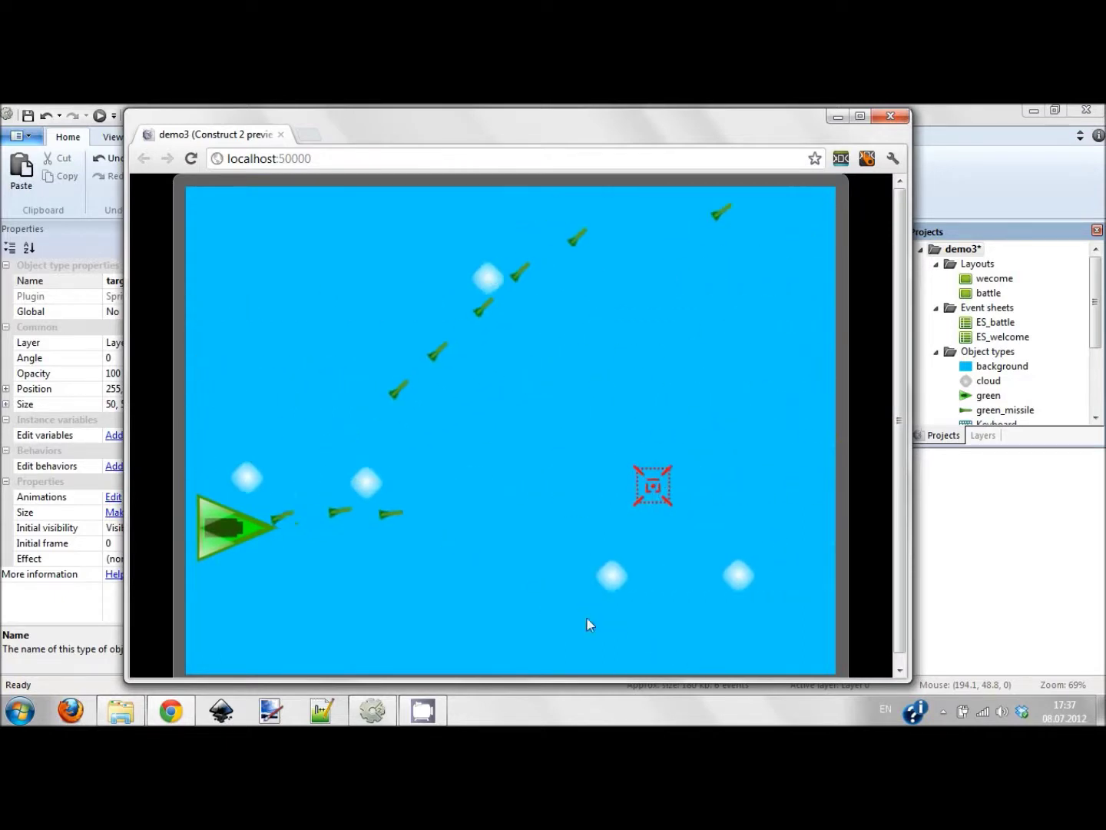
pyautogui.hotkey('alt', 'F4')
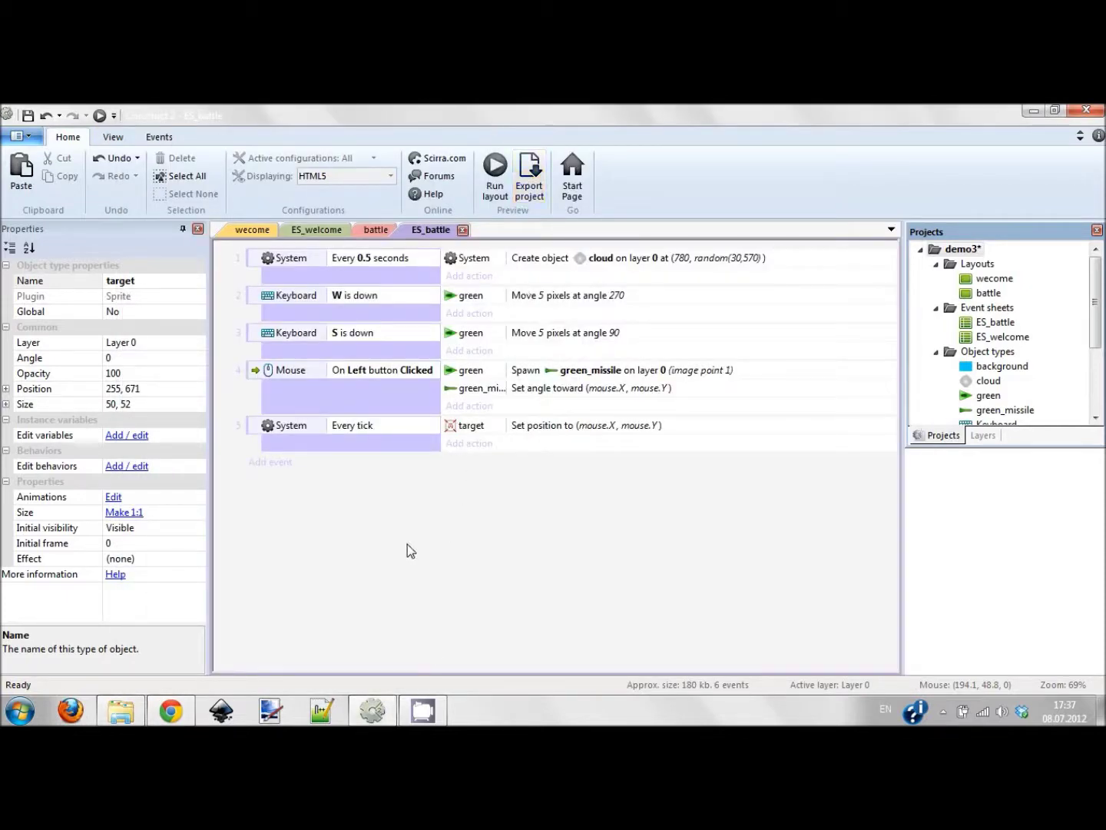
# Insert a new sprite loaded with the green_tail1 image and name it green_tail.
pyautogui.click(315, 229)
pyautogui.click(376, 230)
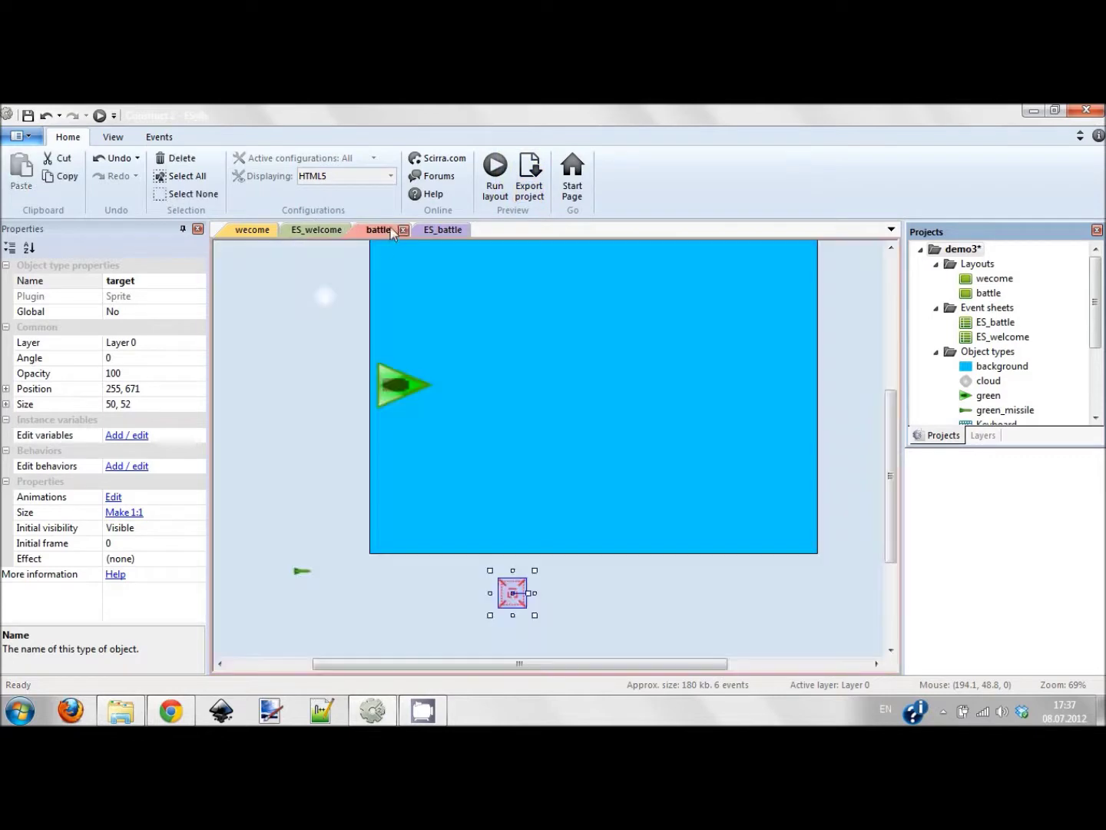
pyautogui.moveTo(300, 534); pyautogui.dragTo(396, 546)
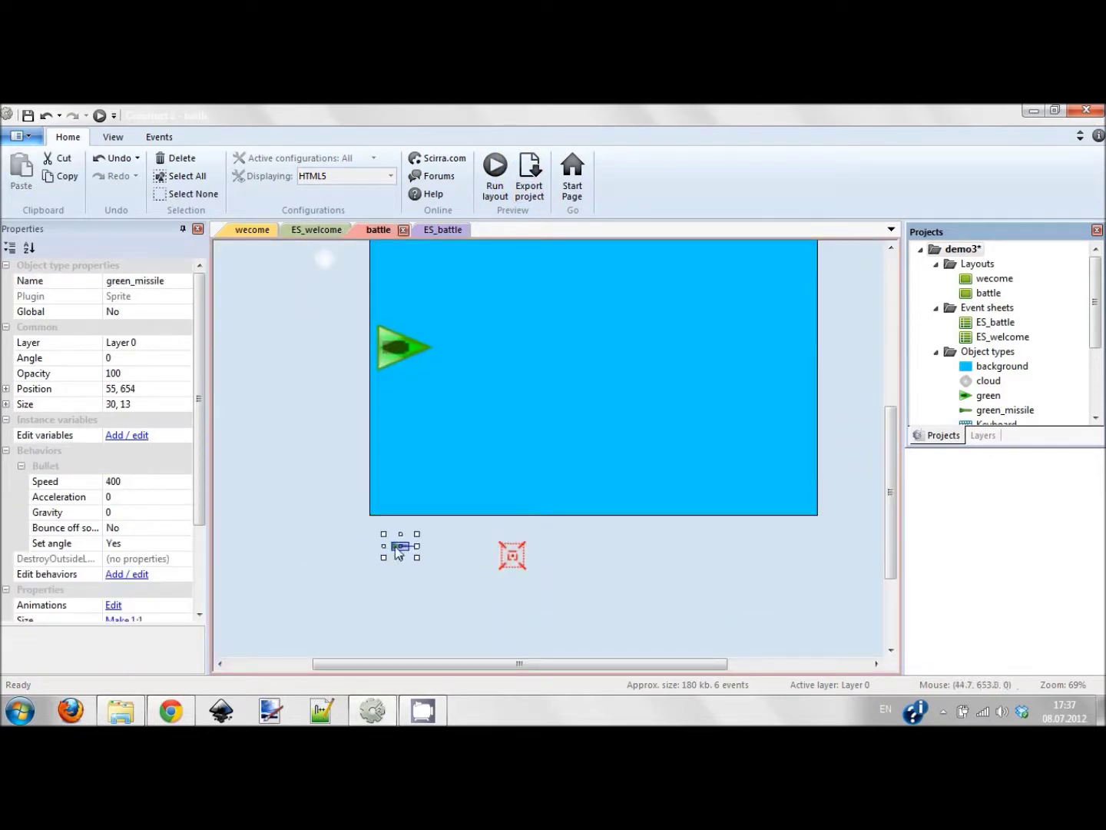
pyautogui.doubleClick(336, 552)
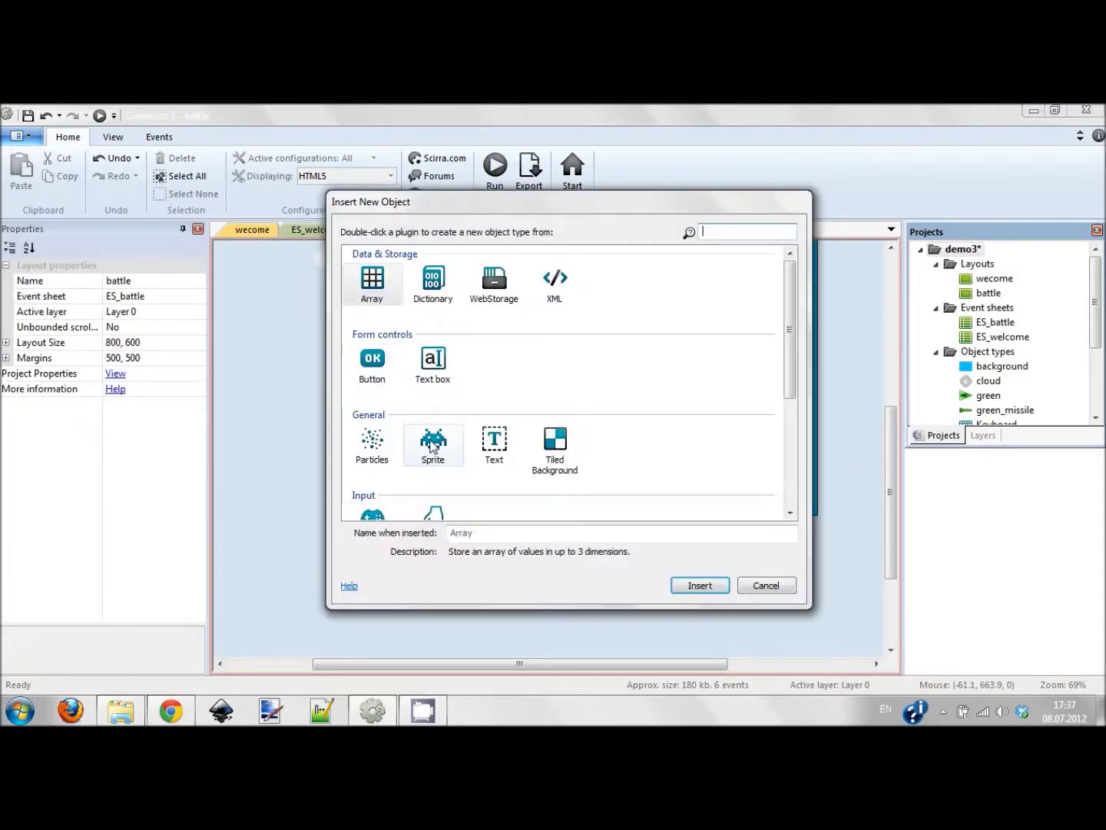
pyautogui.doubleClick(433, 441)
pyautogui.click(301, 558)
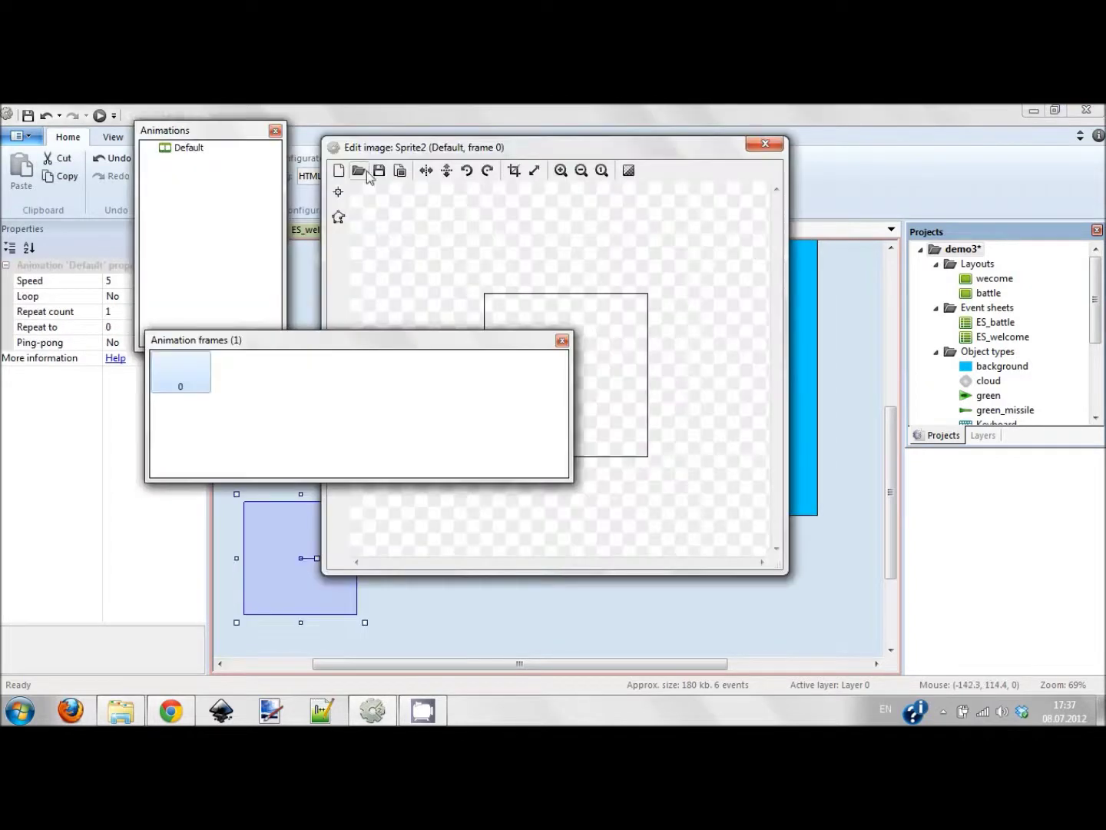
pyautogui.click(359, 175)
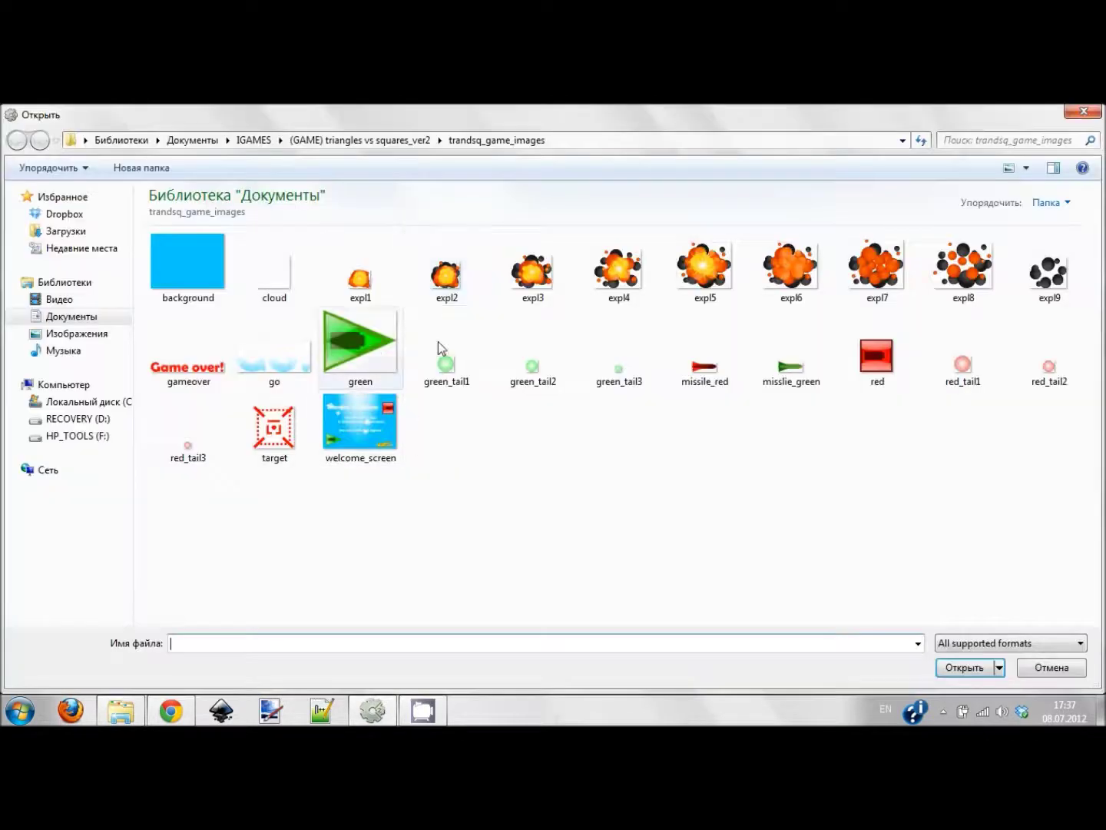
pyautogui.click(443, 365)
pyautogui.doubleClick(444, 366)
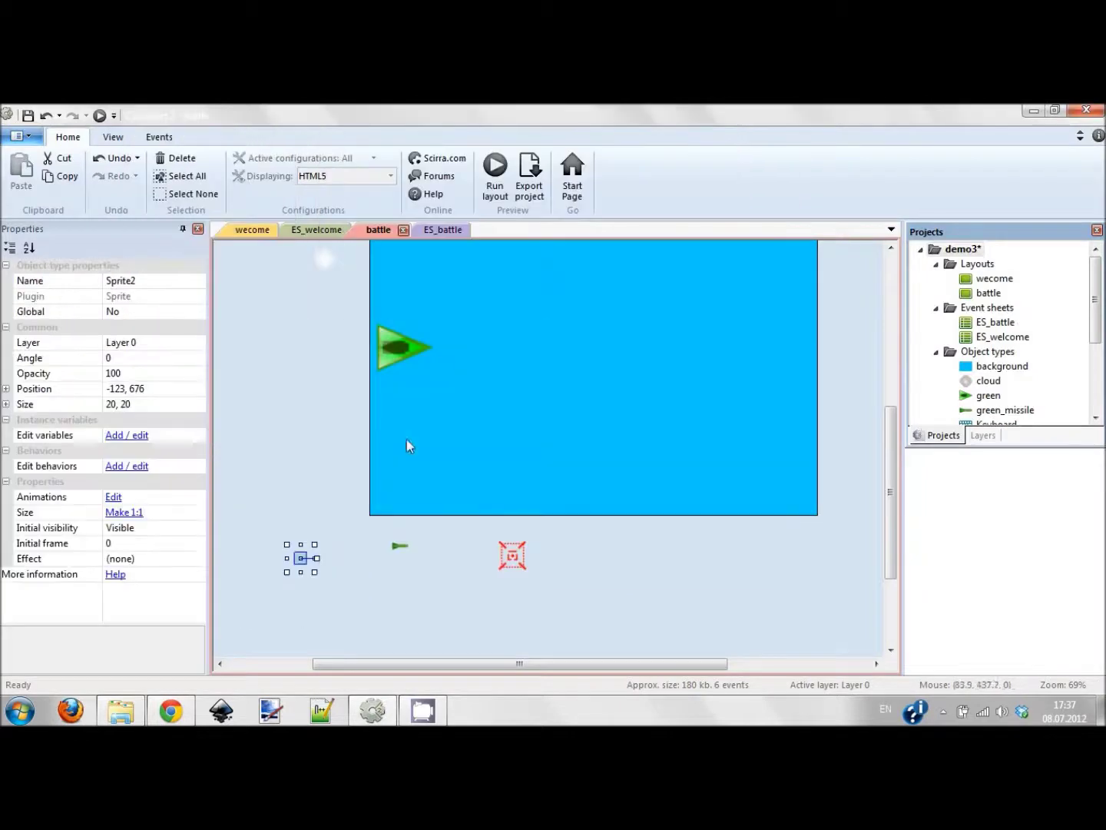
pyautogui.click(144, 284)
pyautogui.write('green')
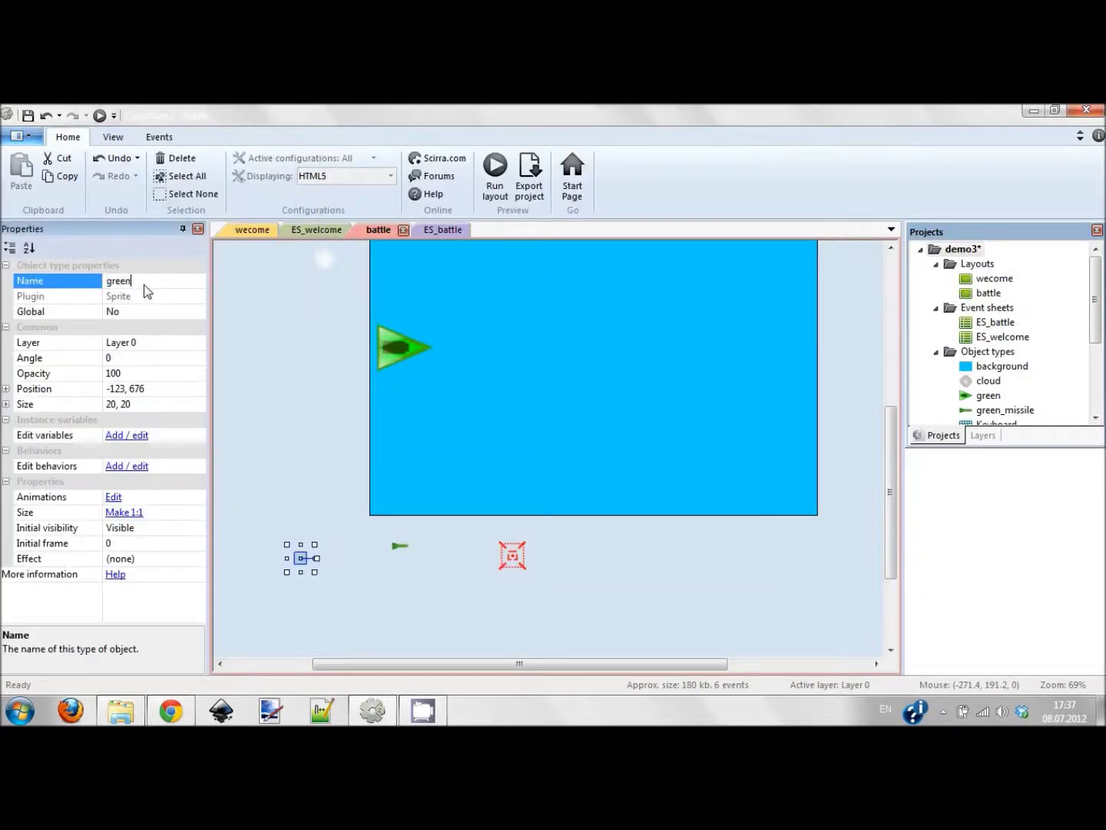
pyautogui.write('_tail')
pyautogui.press('Return')
# Add two animation frames to green_tail holding the green_tail2 and green_tail3 images.
pyautogui.doubleClick(301, 563)
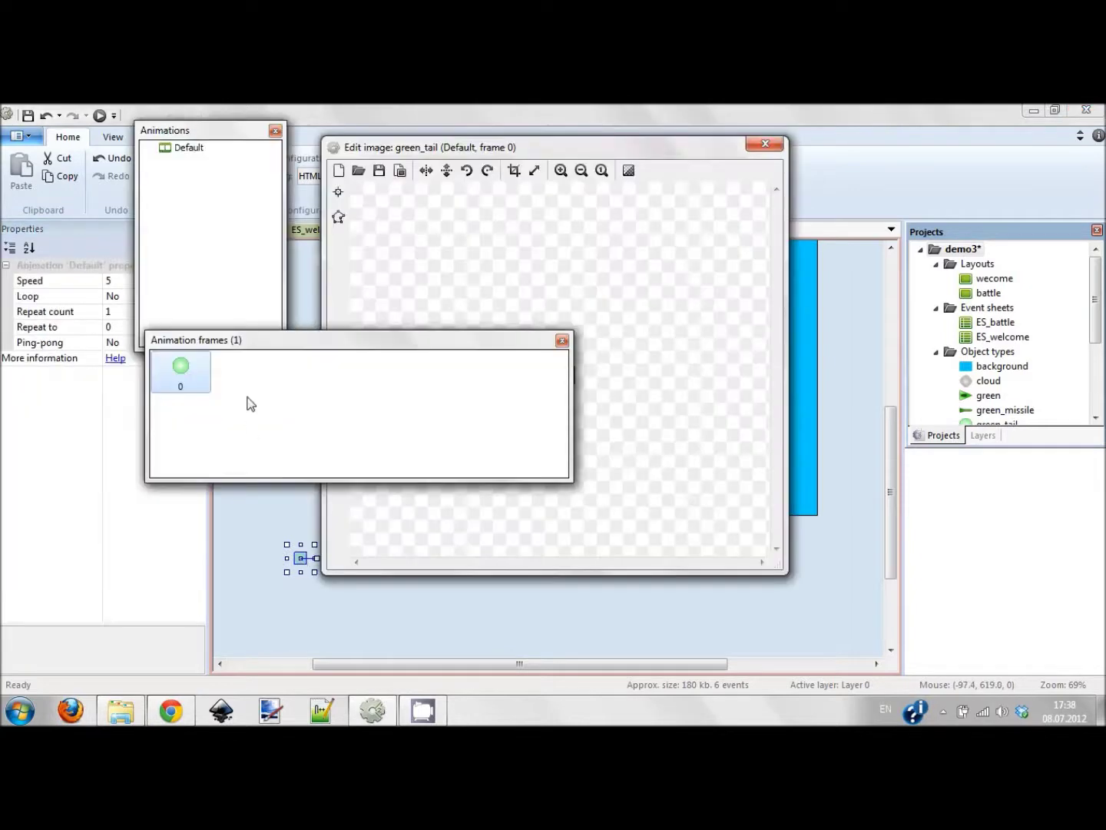
pyautogui.rightClick(270, 367)
pyautogui.click(310, 378)
pyautogui.rightClick(348, 364)
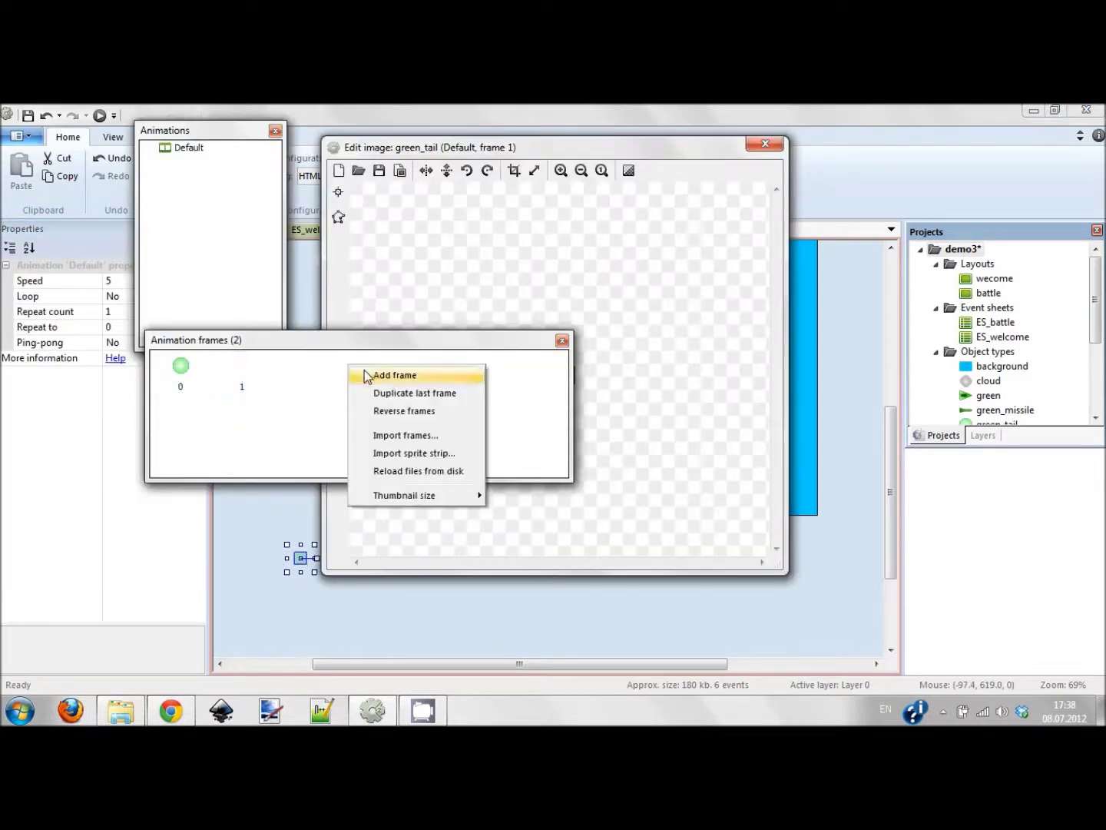
pyautogui.click(365, 376)
pyautogui.click(264, 376)
pyautogui.click(358, 170)
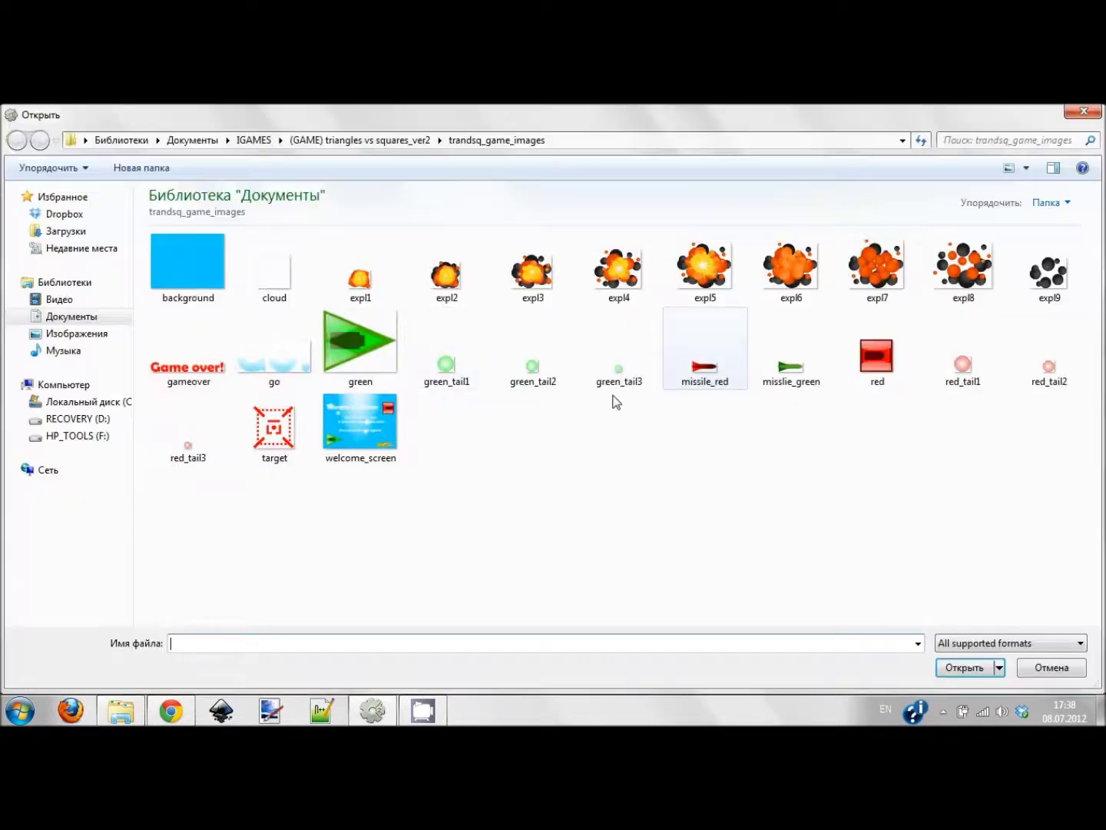
pyautogui.click(536, 330)
pyautogui.doubleClick(536, 325)
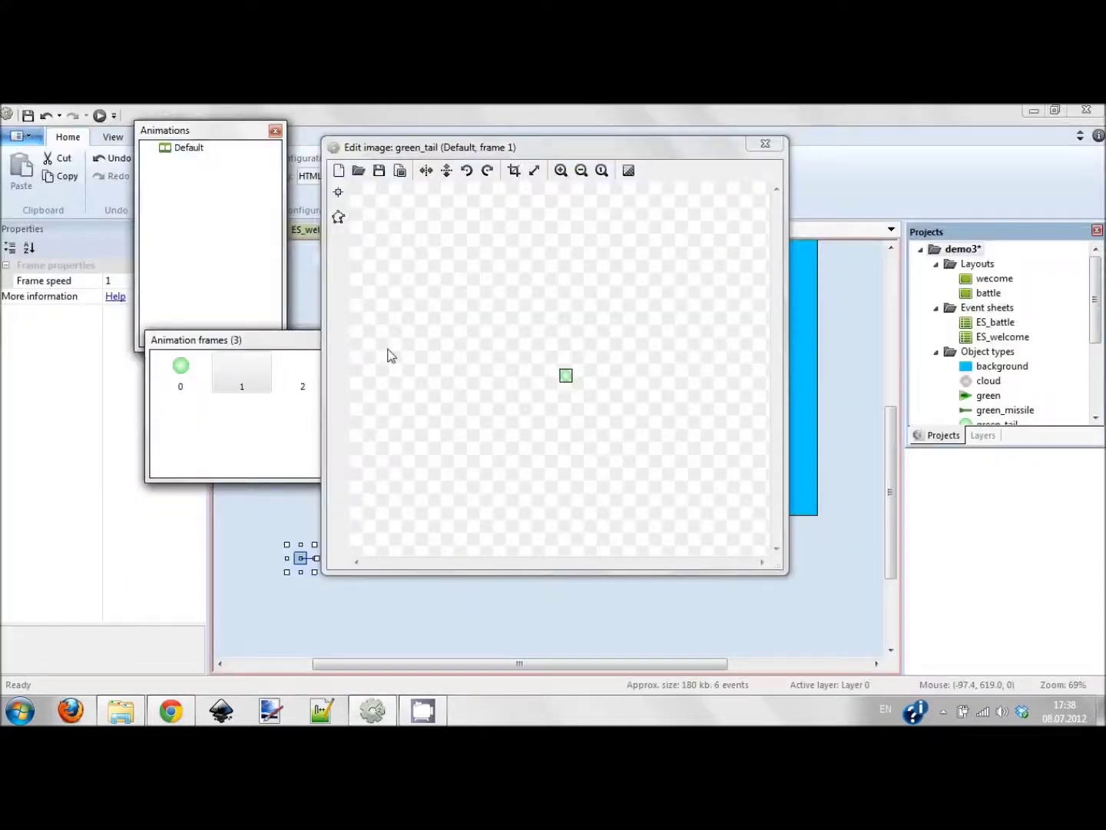
pyautogui.click(301, 376)
pyautogui.click(358, 170)
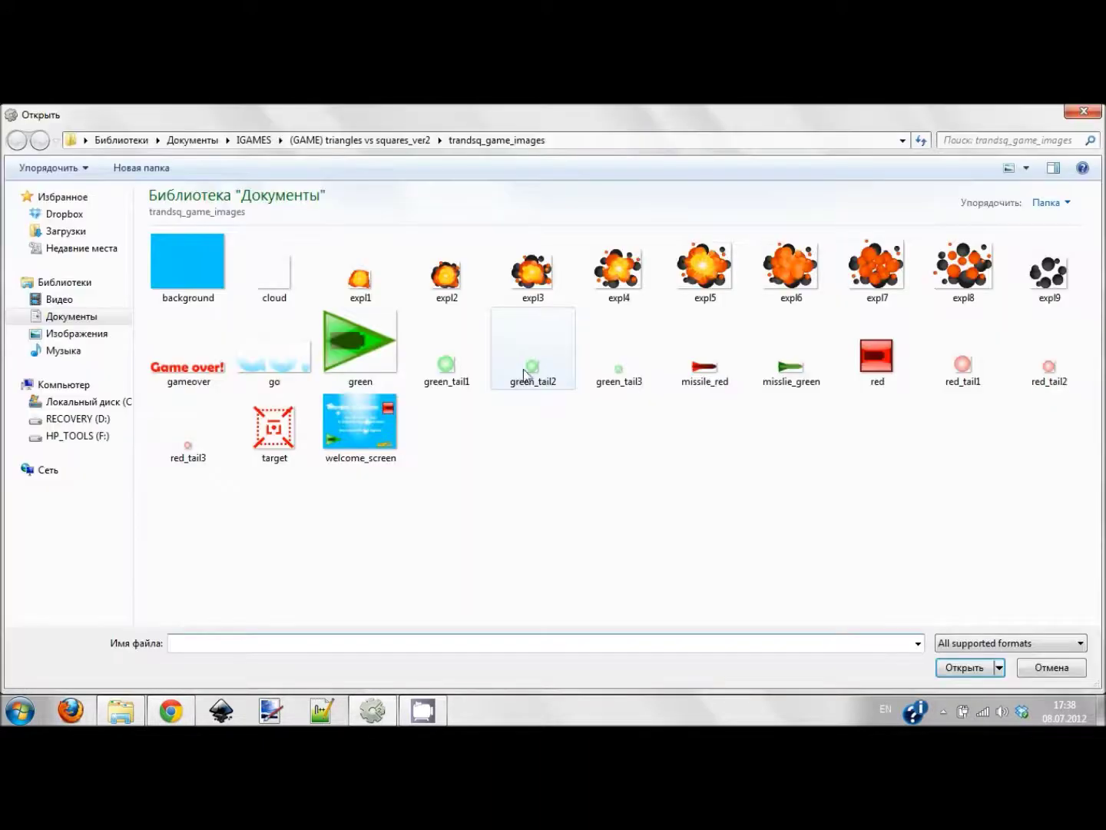
pyautogui.doubleClick(624, 368)
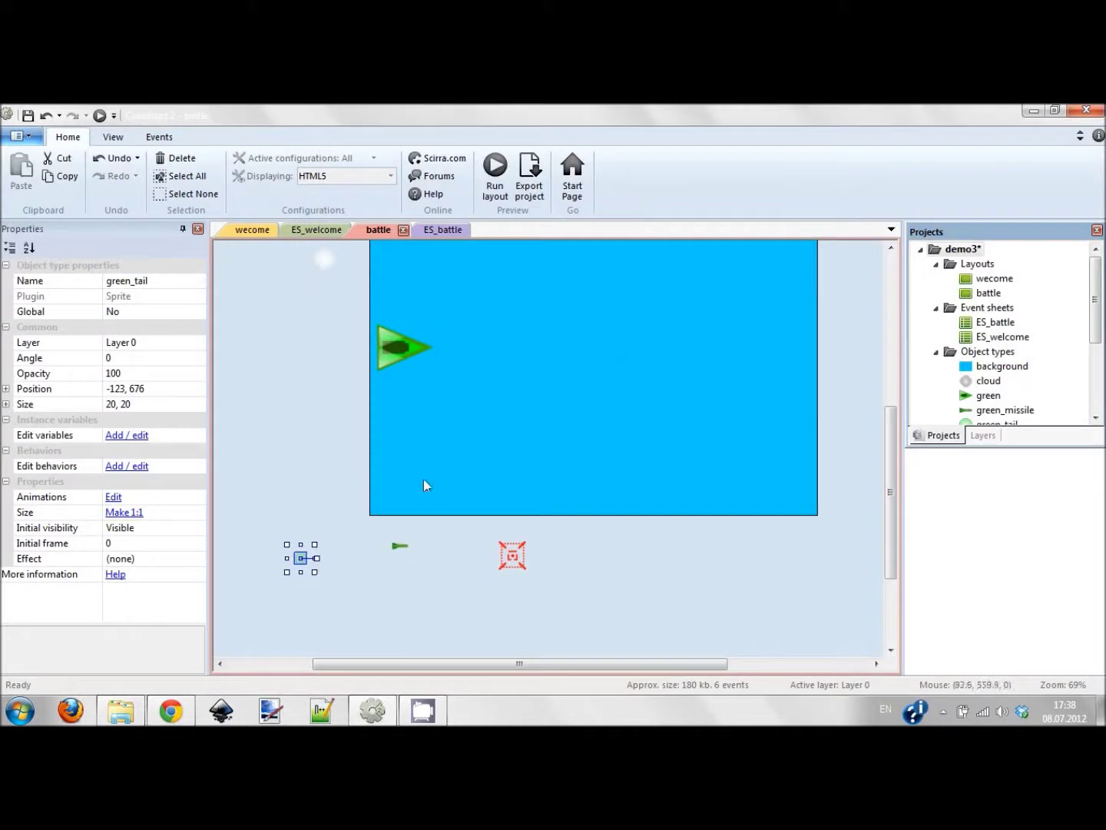
# Check the three green_tail frames and preview the Default animation playing.
pyautogui.doubleClick(300, 559)
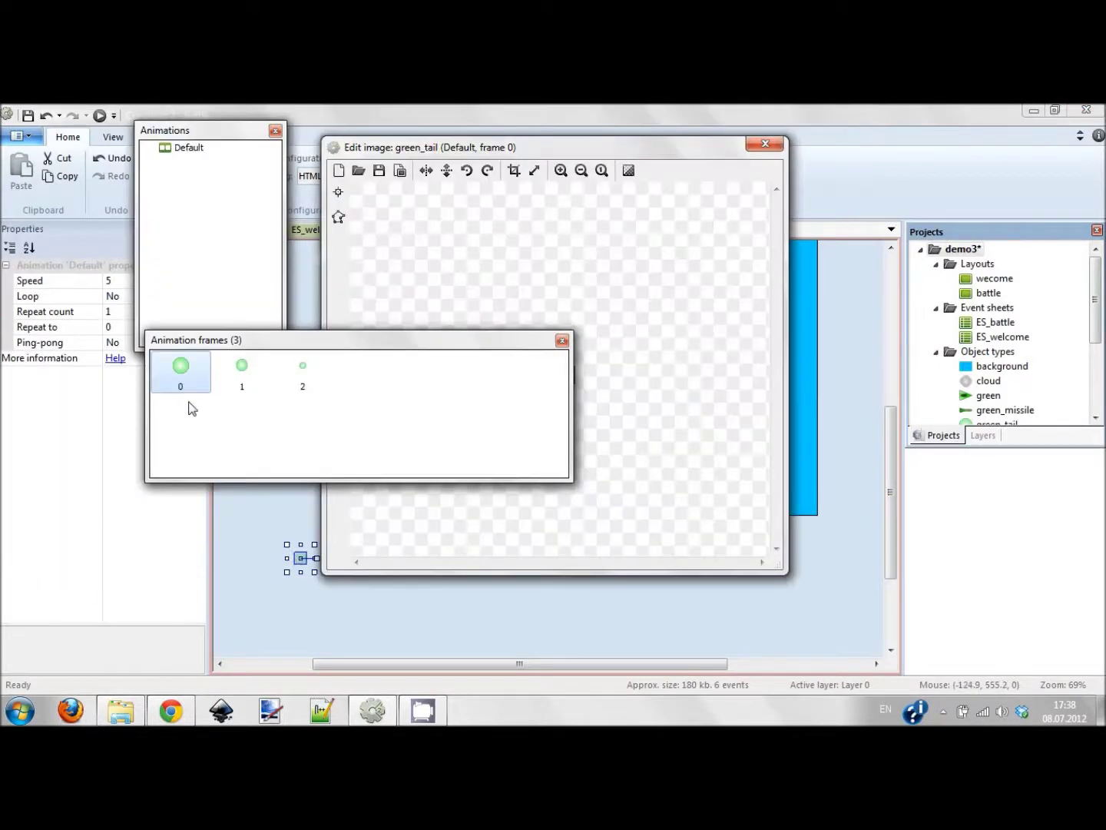
pyautogui.click(266, 366)
pyautogui.click(307, 369)
pyautogui.rightClick(181, 372)
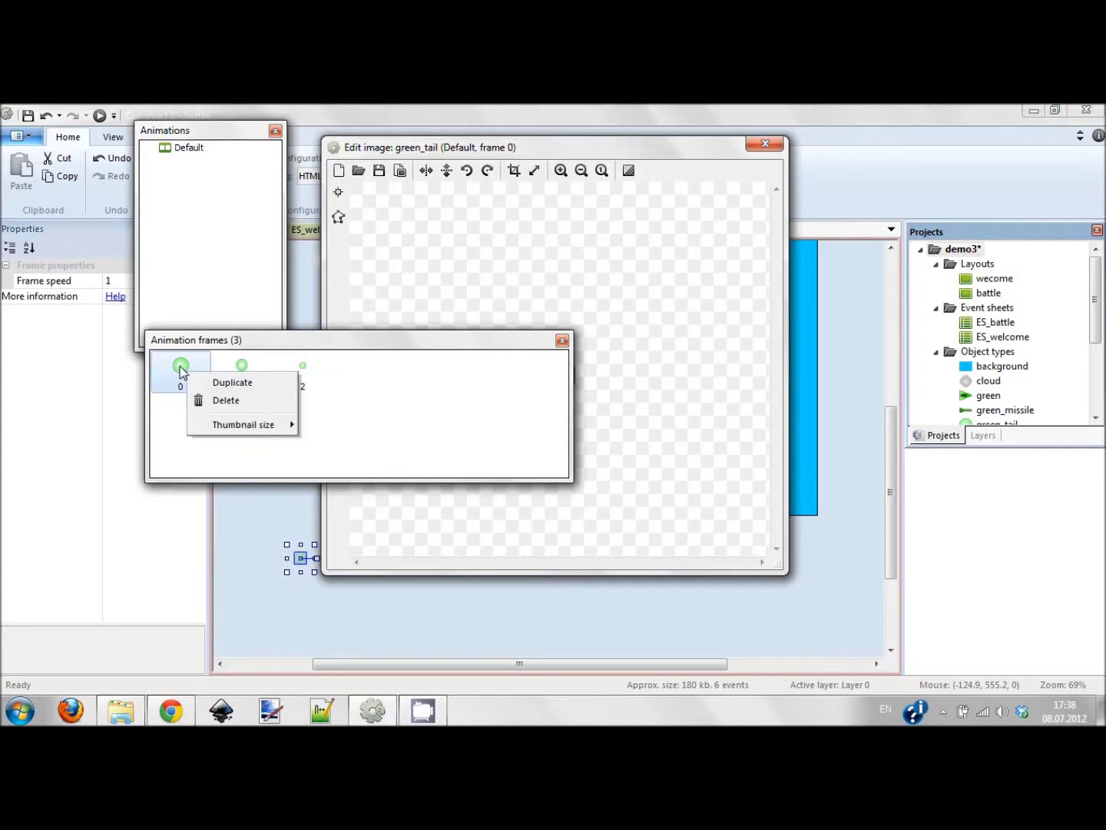
pyautogui.rightClick(188, 148)
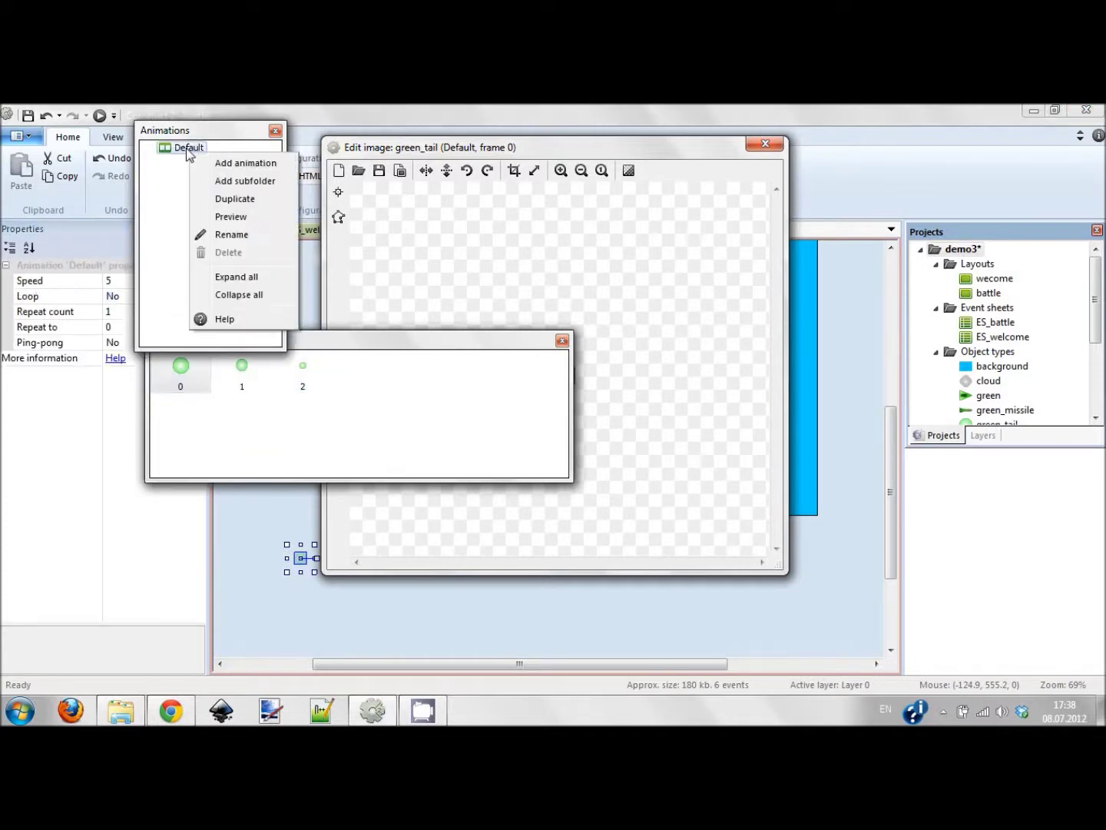
pyautogui.click(251, 218)
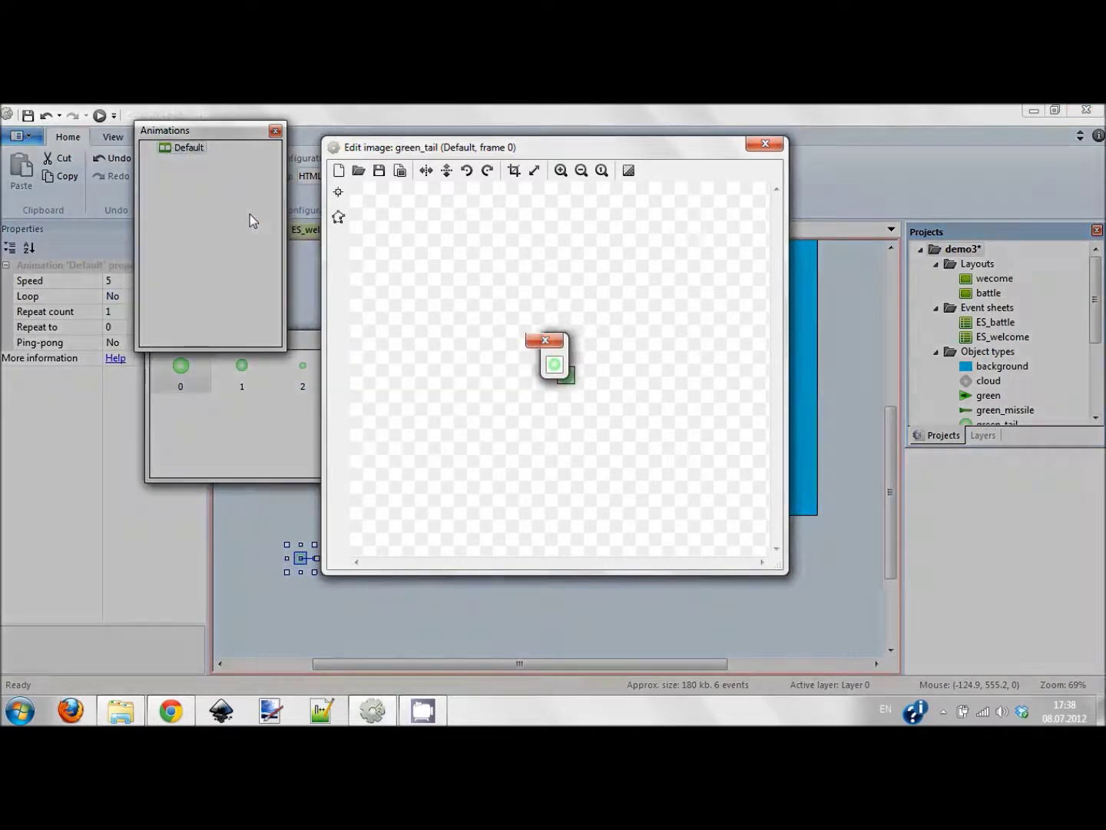
pyautogui.click(547, 341)
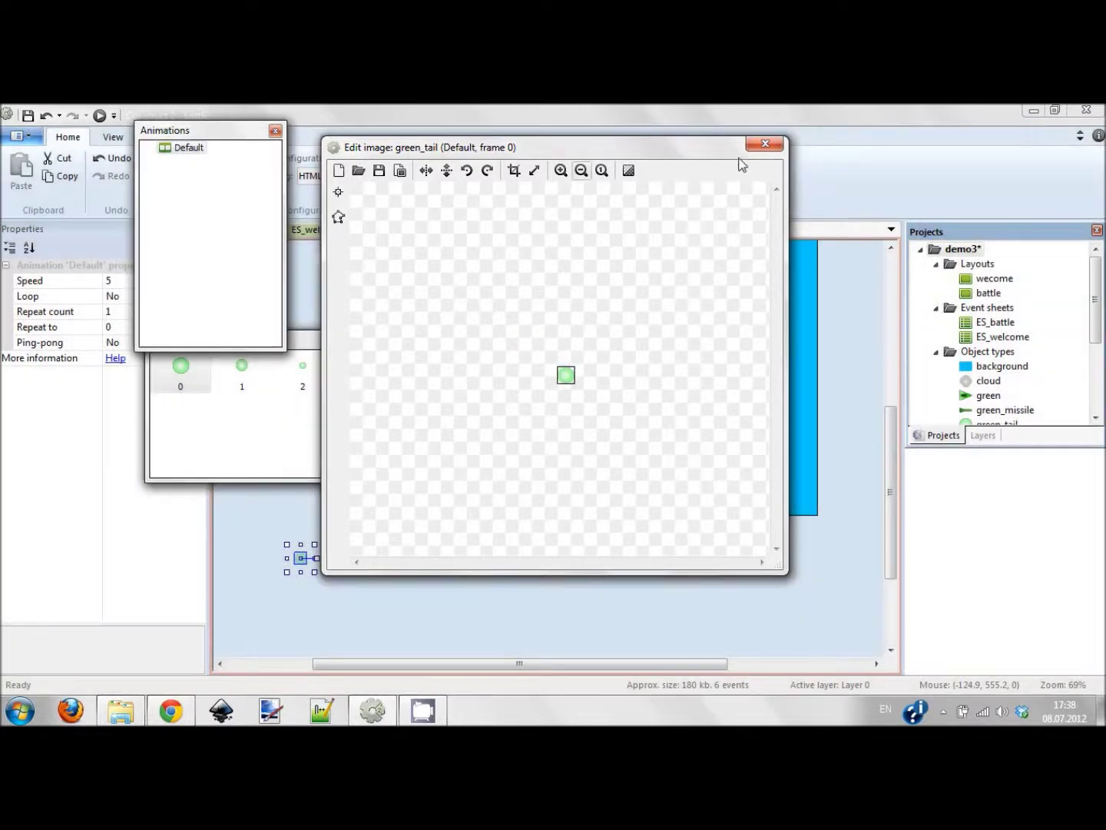
# Add the Fade behavior to the green_tail sprite.
pyautogui.press('Escape')
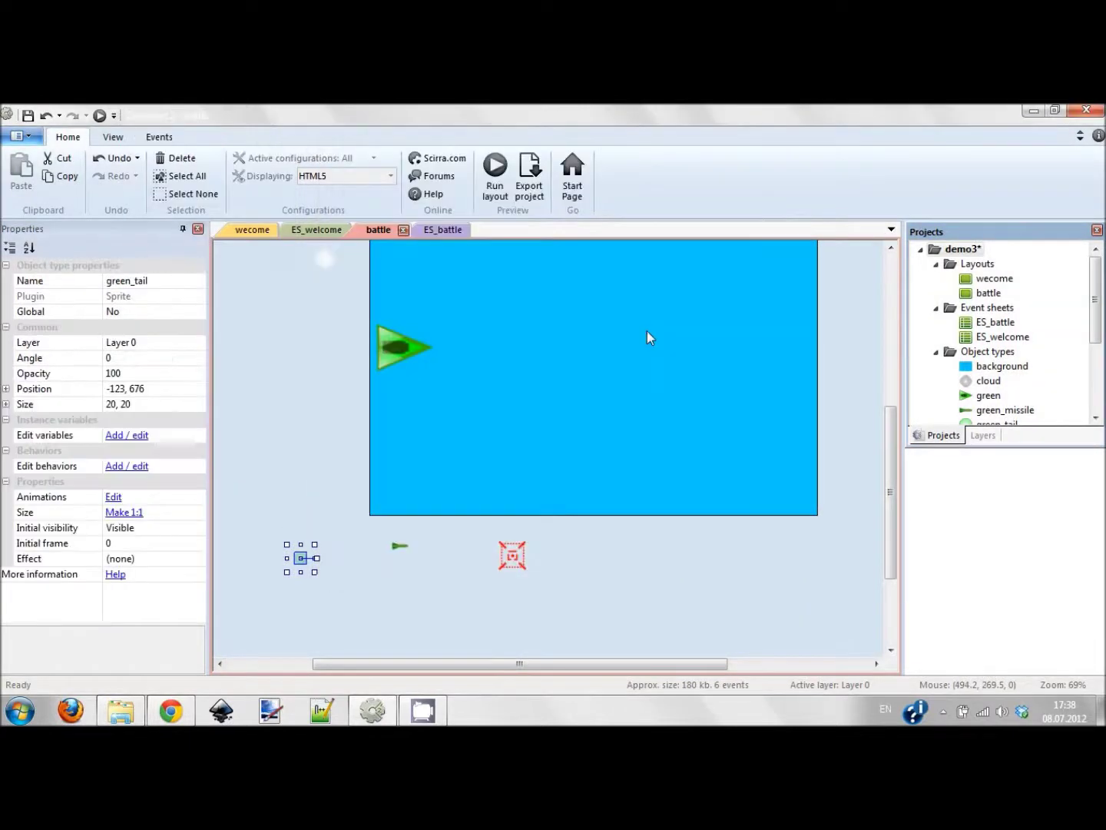
pyautogui.click(117, 466)
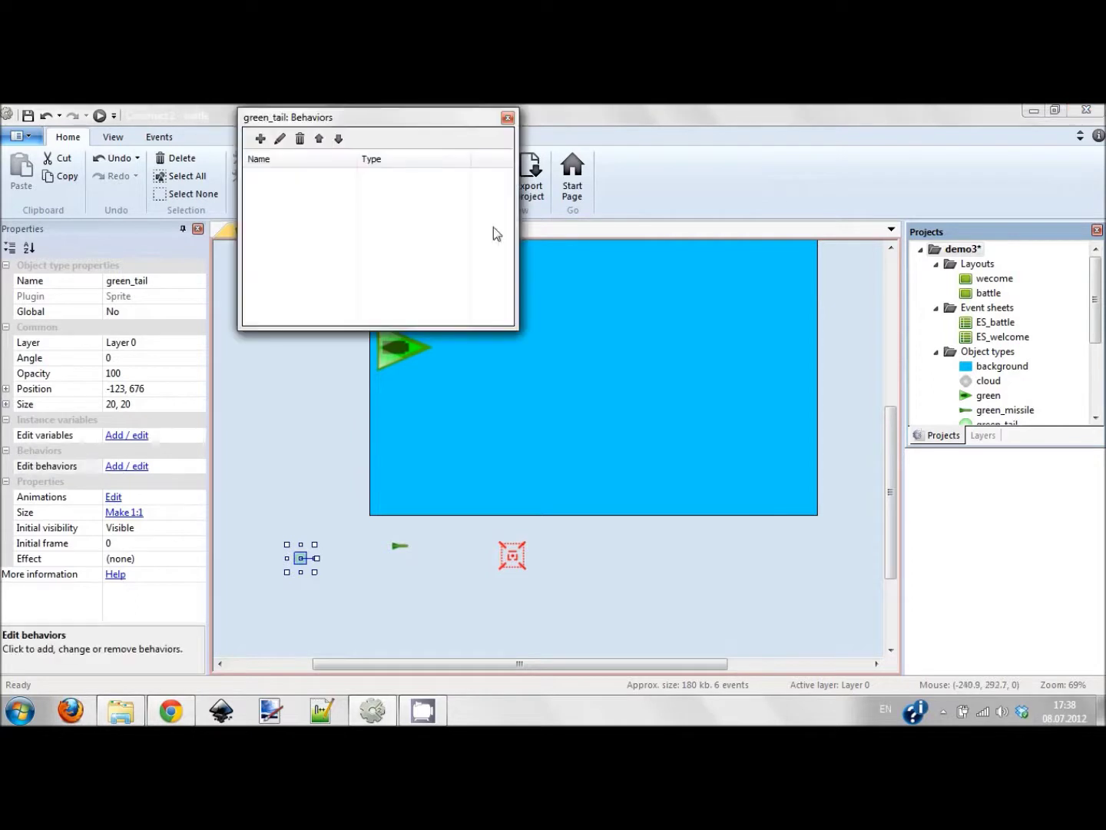
pyautogui.click(261, 139)
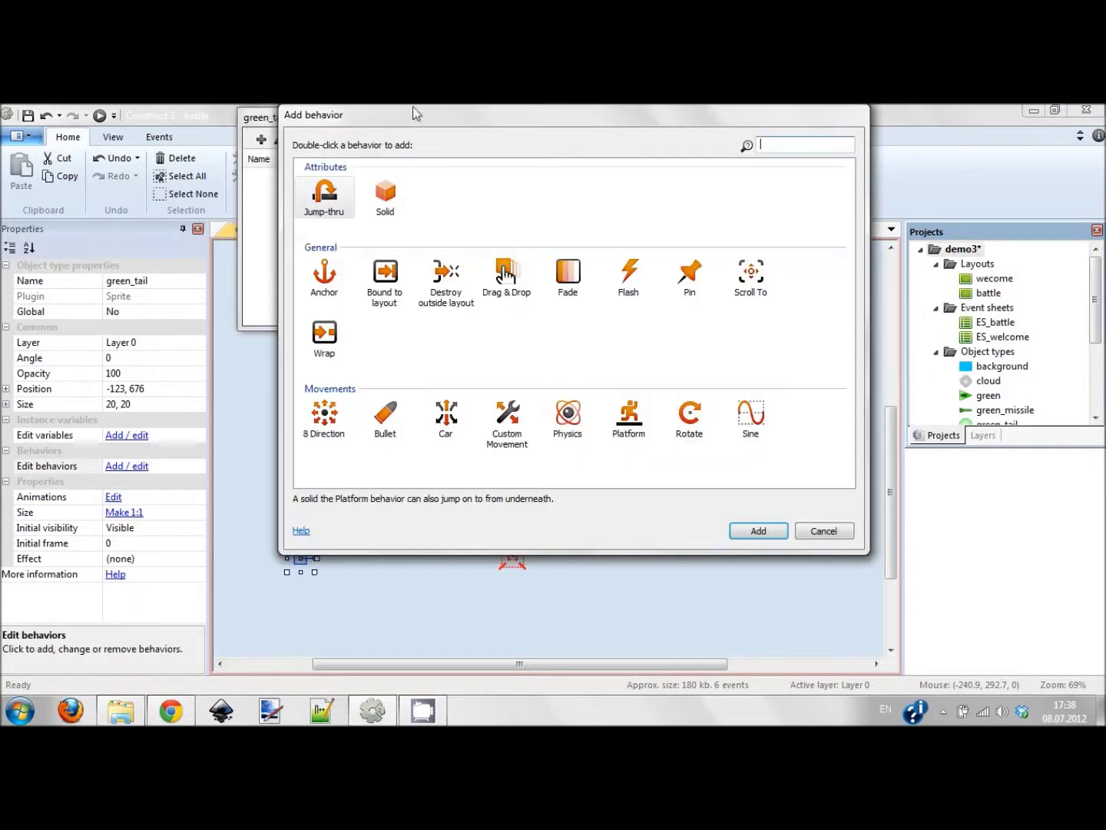
pyautogui.doubleClick(575, 269)
pyautogui.press('Escape')
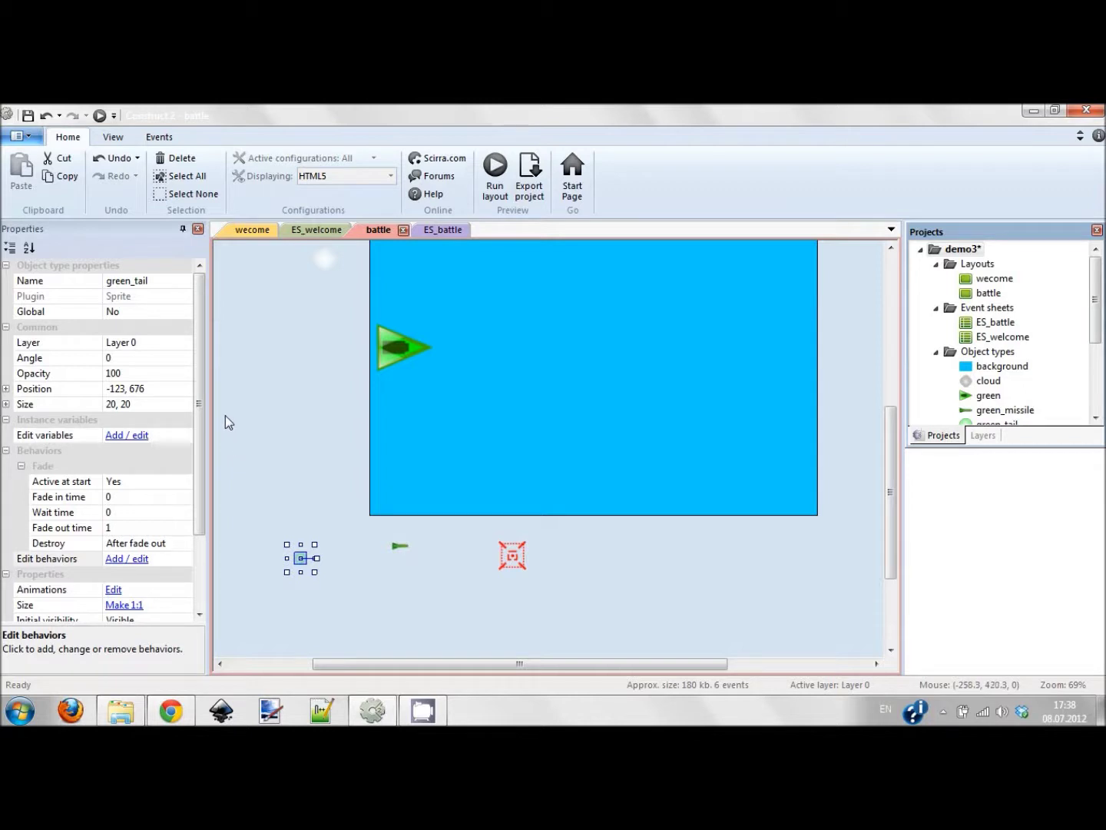
# Go to ES_battle, begin a new event and cancel it, then return to the battle layout.
pyautogui.click(437, 231)
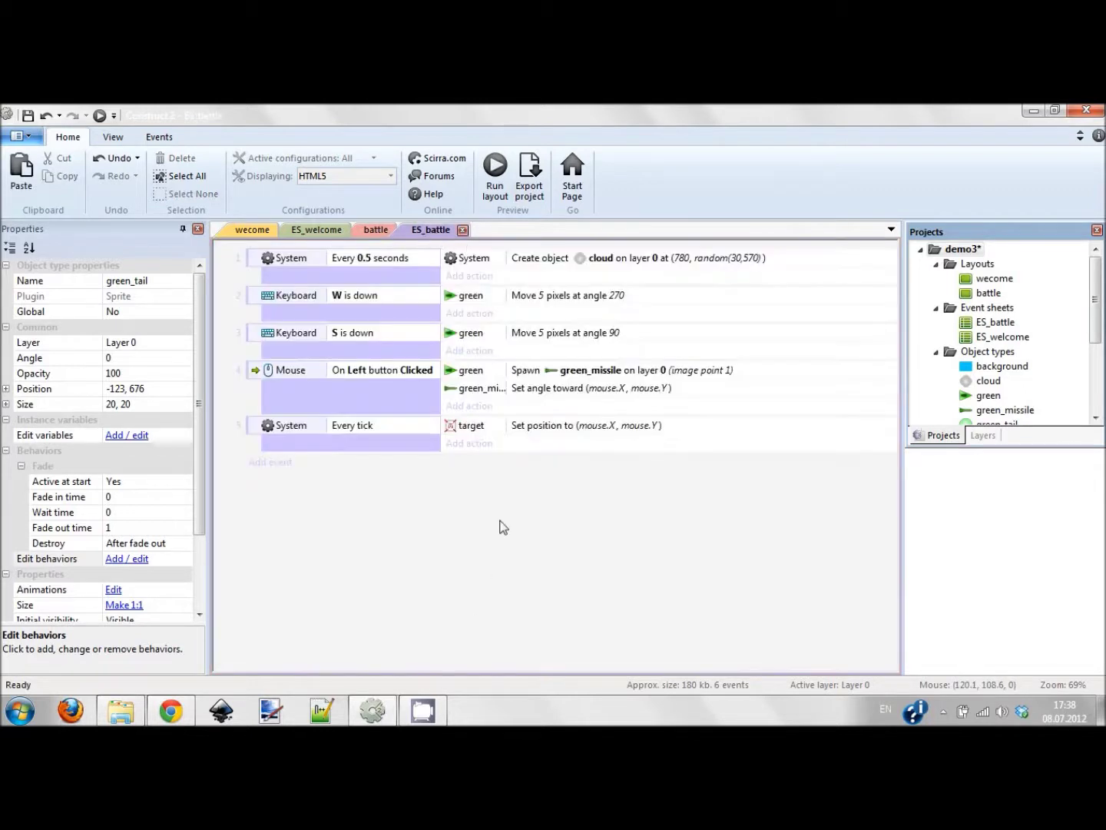
pyautogui.click(281, 465)
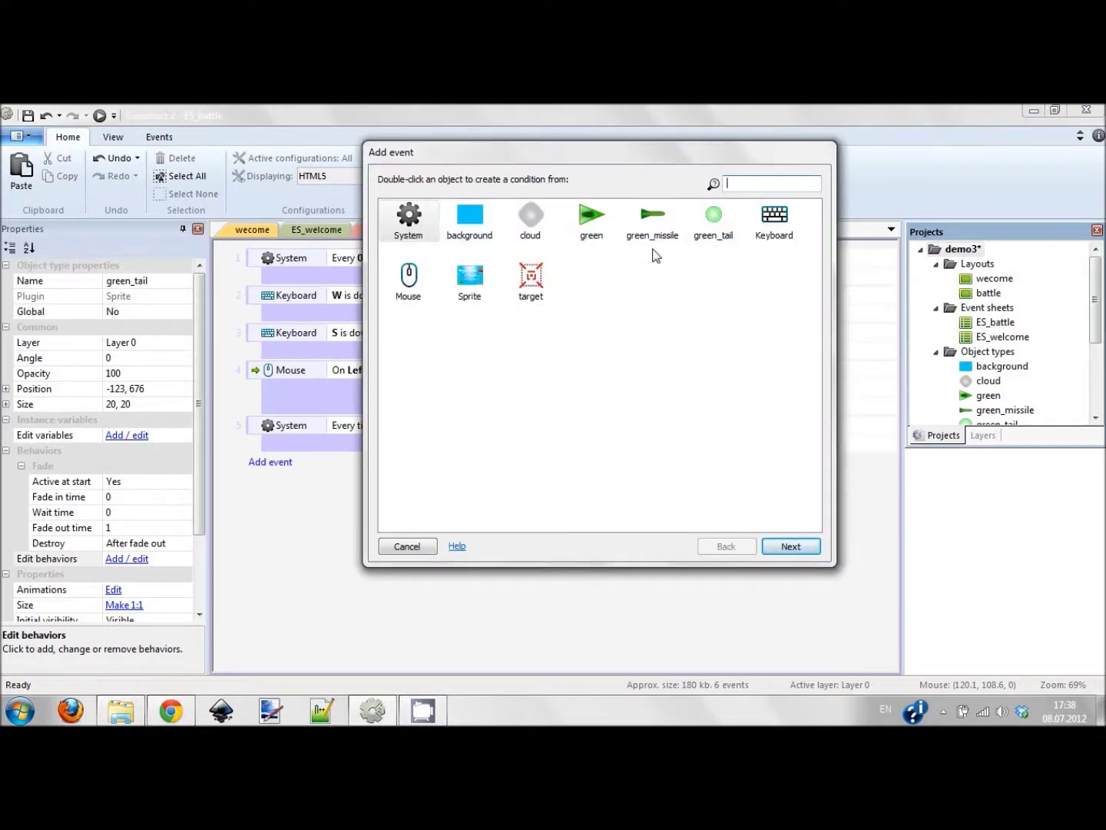
pyautogui.click(406, 545)
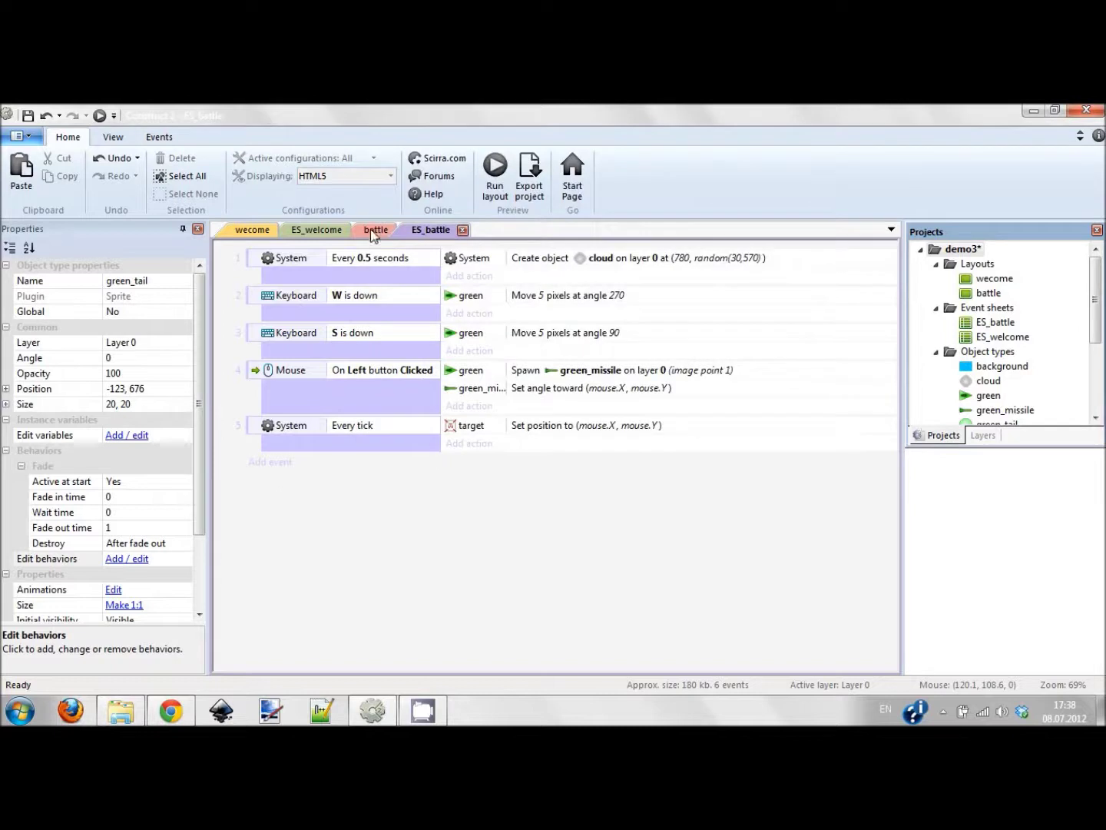
pyautogui.click(377, 230)
# Add Imagepoint 1 to the green_missile sprite's image points.
pyautogui.doubleClick(399, 542)
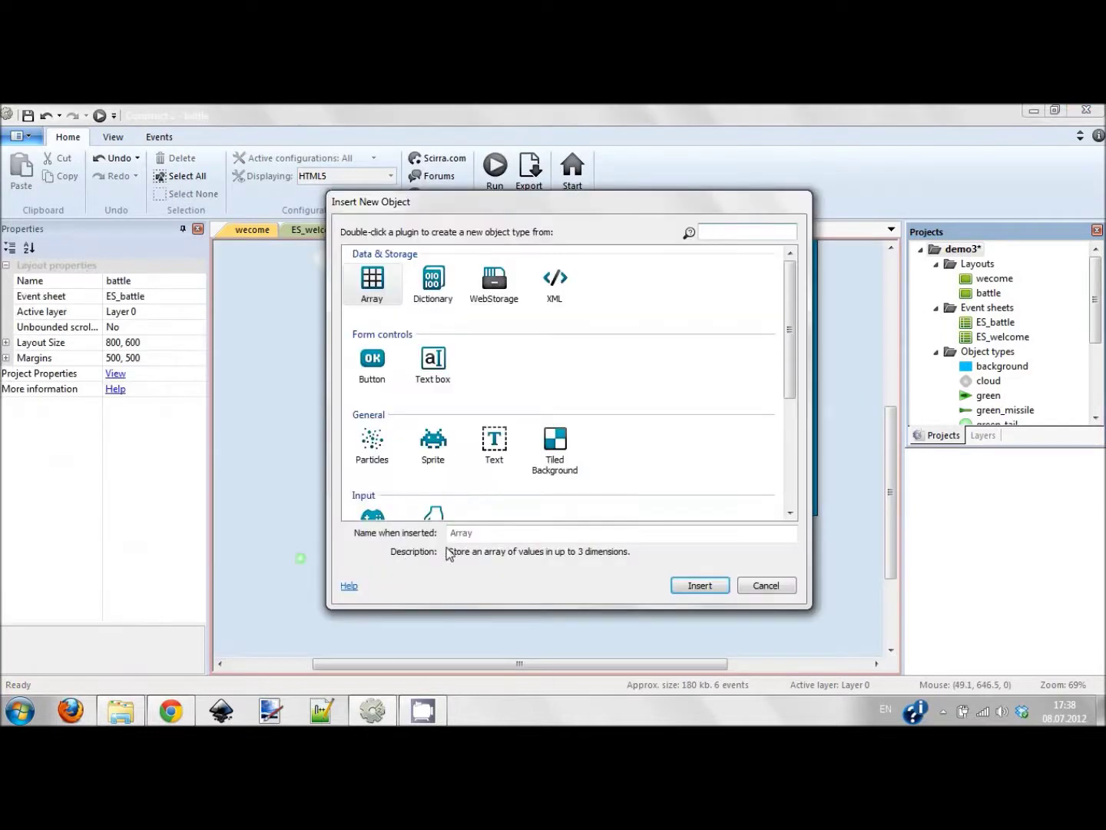
pyautogui.press('Escape')
pyautogui.doubleClick(406, 547)
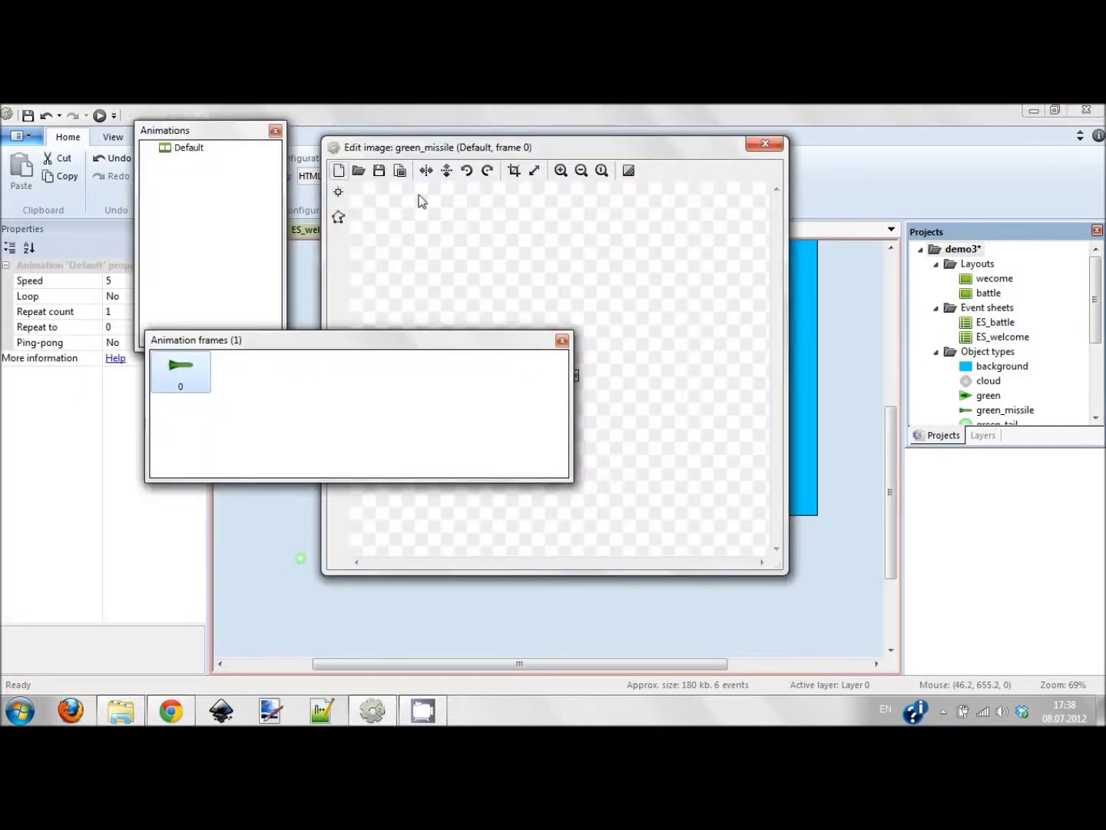
pyautogui.click(338, 194)
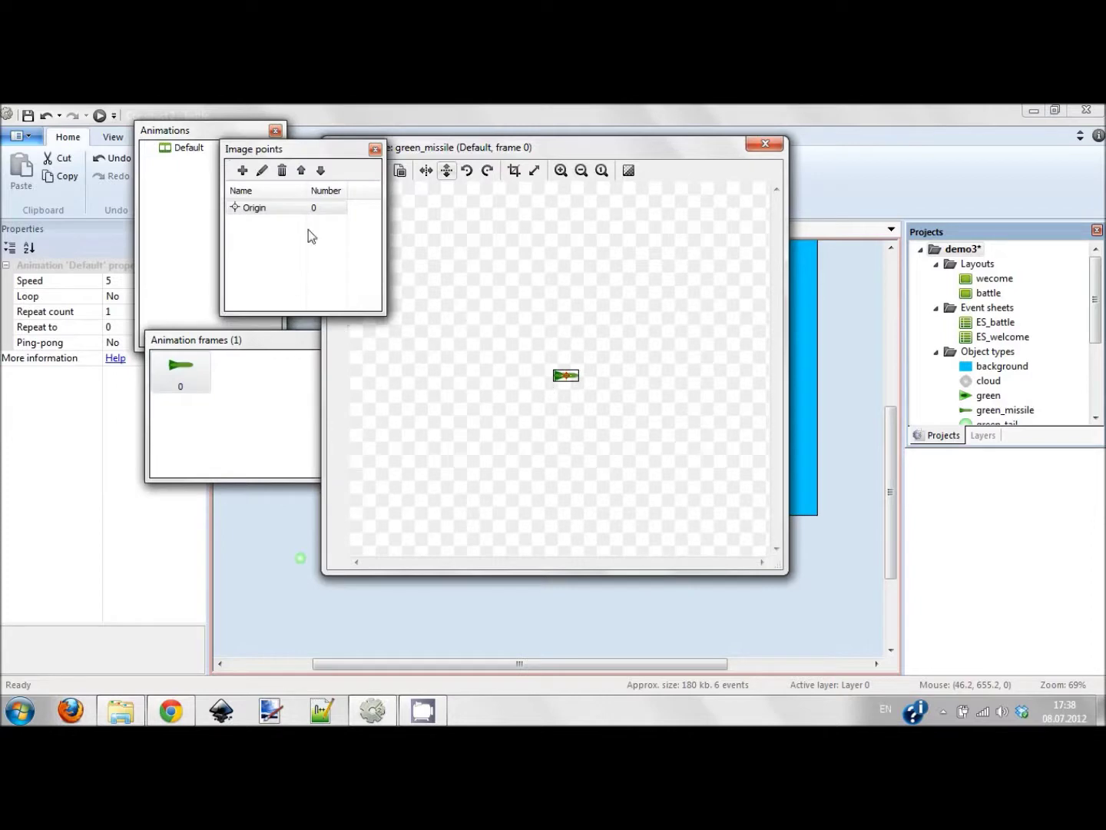
pyautogui.click(241, 170)
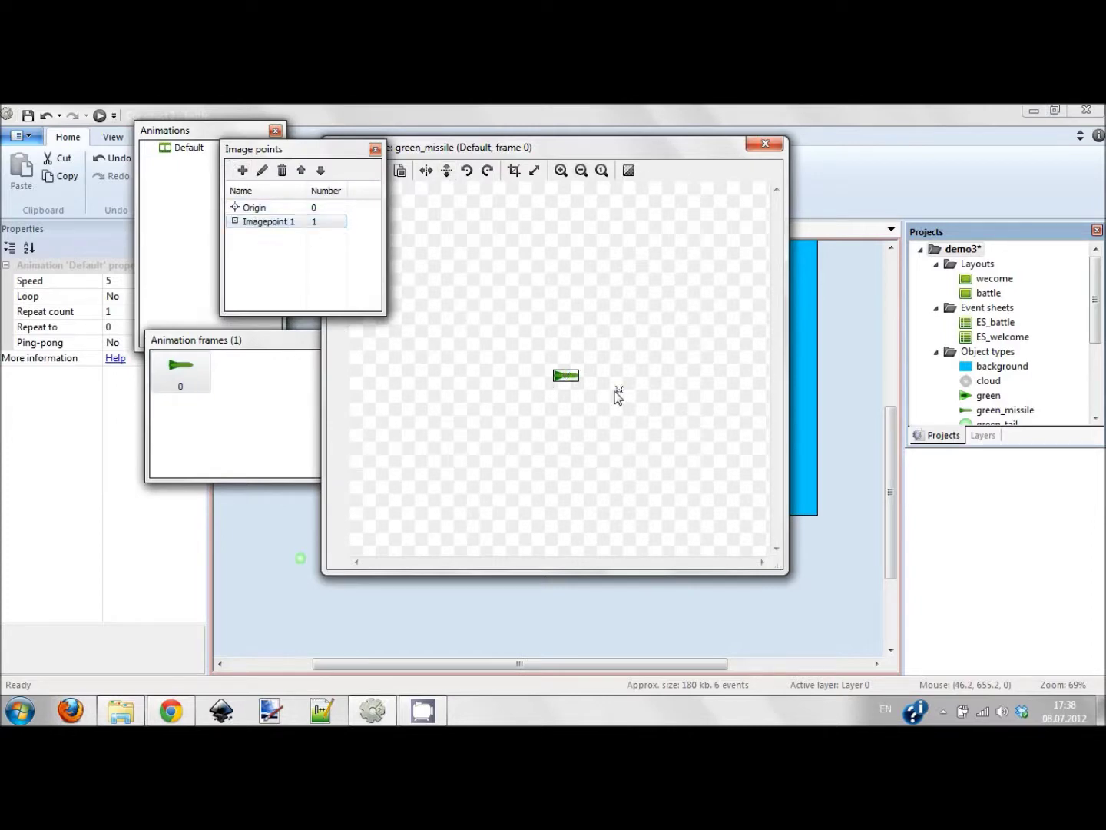
pyautogui.keyDown('ctrl'); pyautogui.scroll(5, 603, 407); pyautogui.keyUp('ctrl')
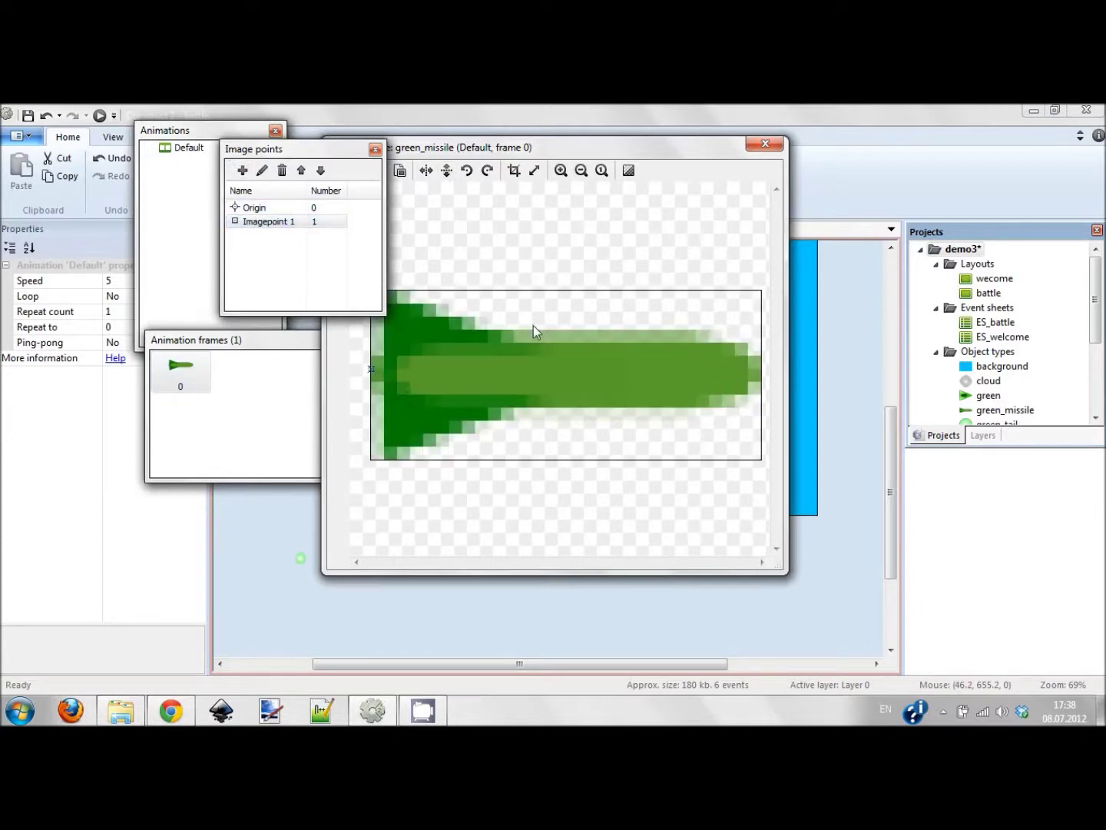
pyautogui.press('Escape')
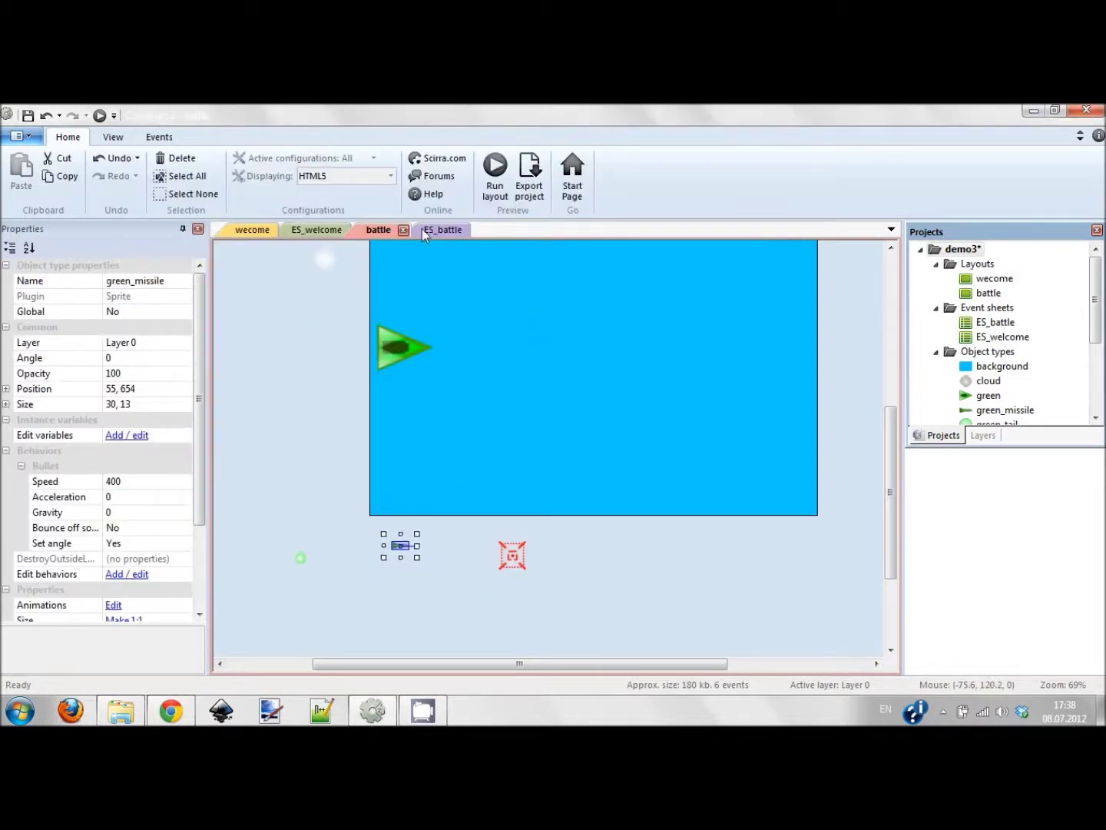
pyautogui.click(424, 232)
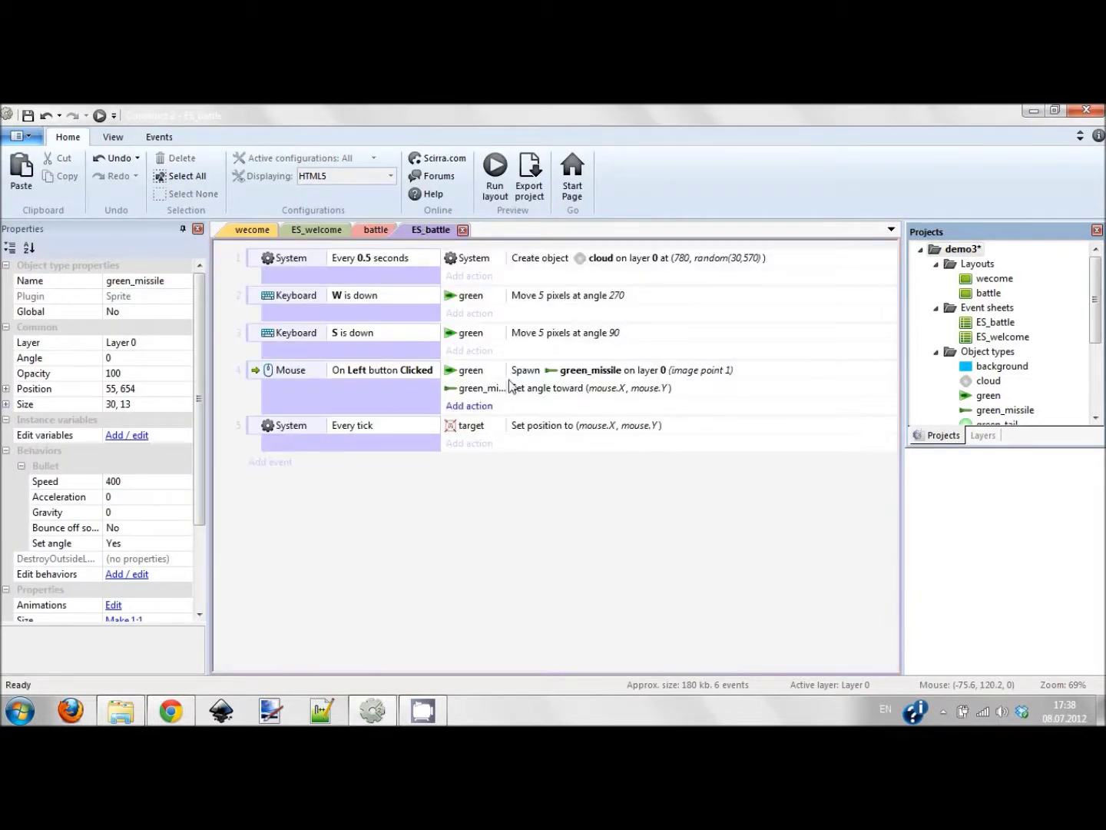
# Add a new System event that triggers every 0.2 seconds.
pyautogui.click(281, 463)
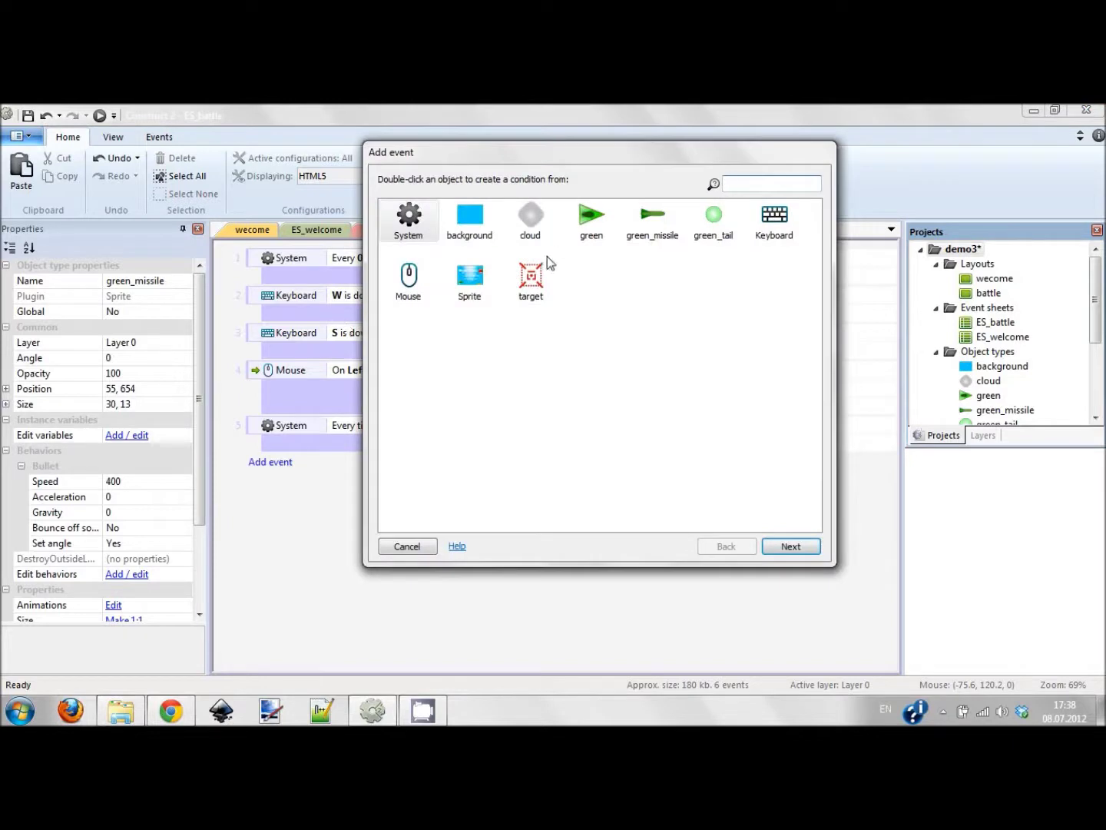
pyautogui.click(647, 213)
pyautogui.press('Escape')
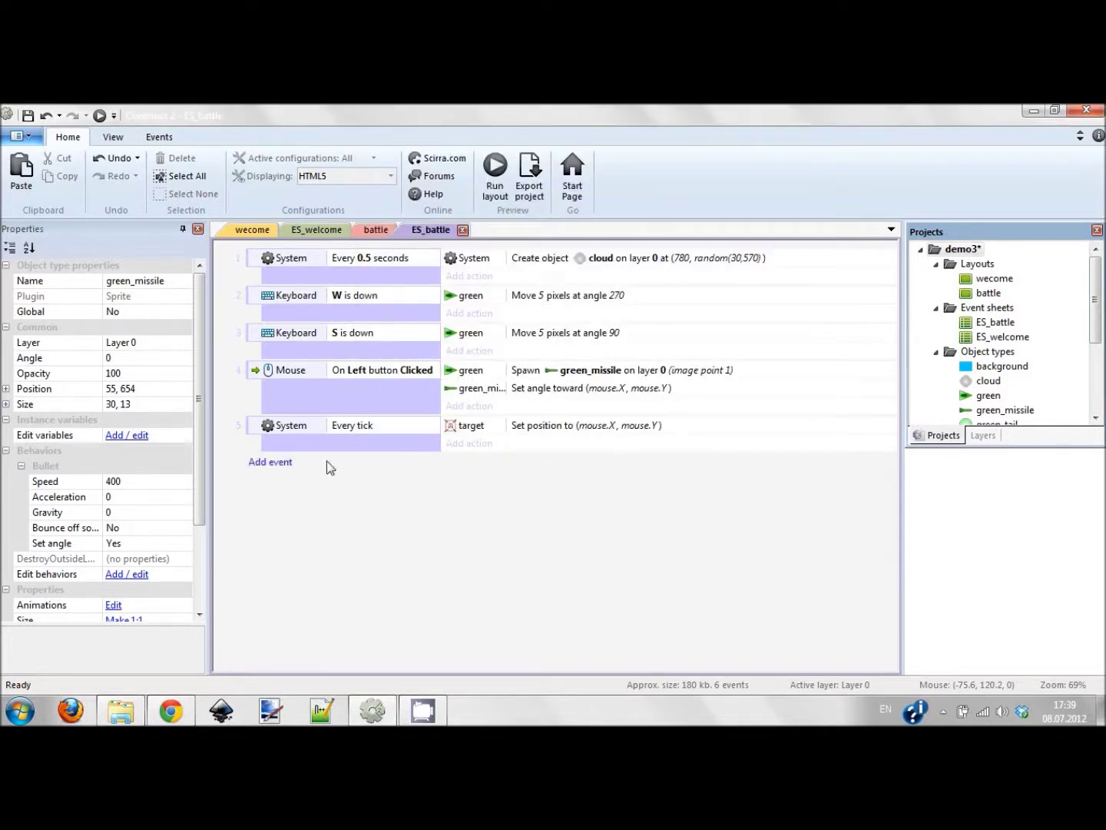
pyautogui.click(278, 464)
pyautogui.doubleClick(430, 211)
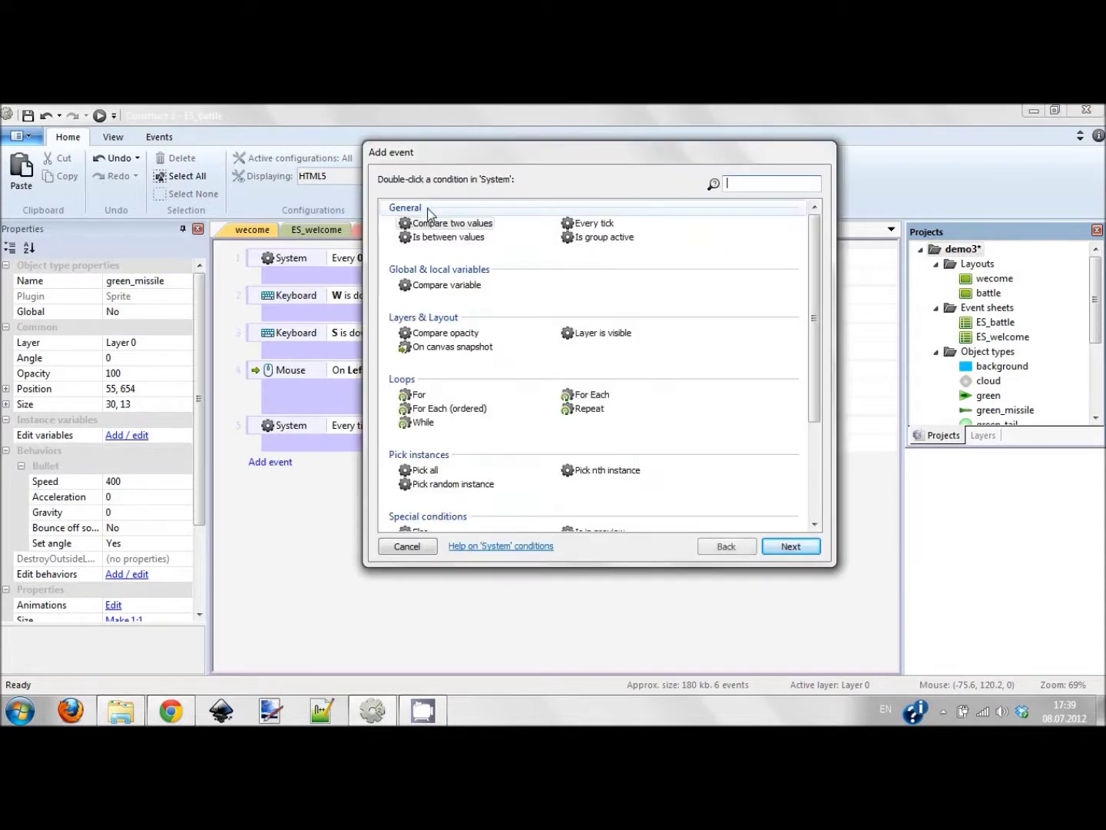
pyautogui.write('every')
pyautogui.doubleClick(429, 220)
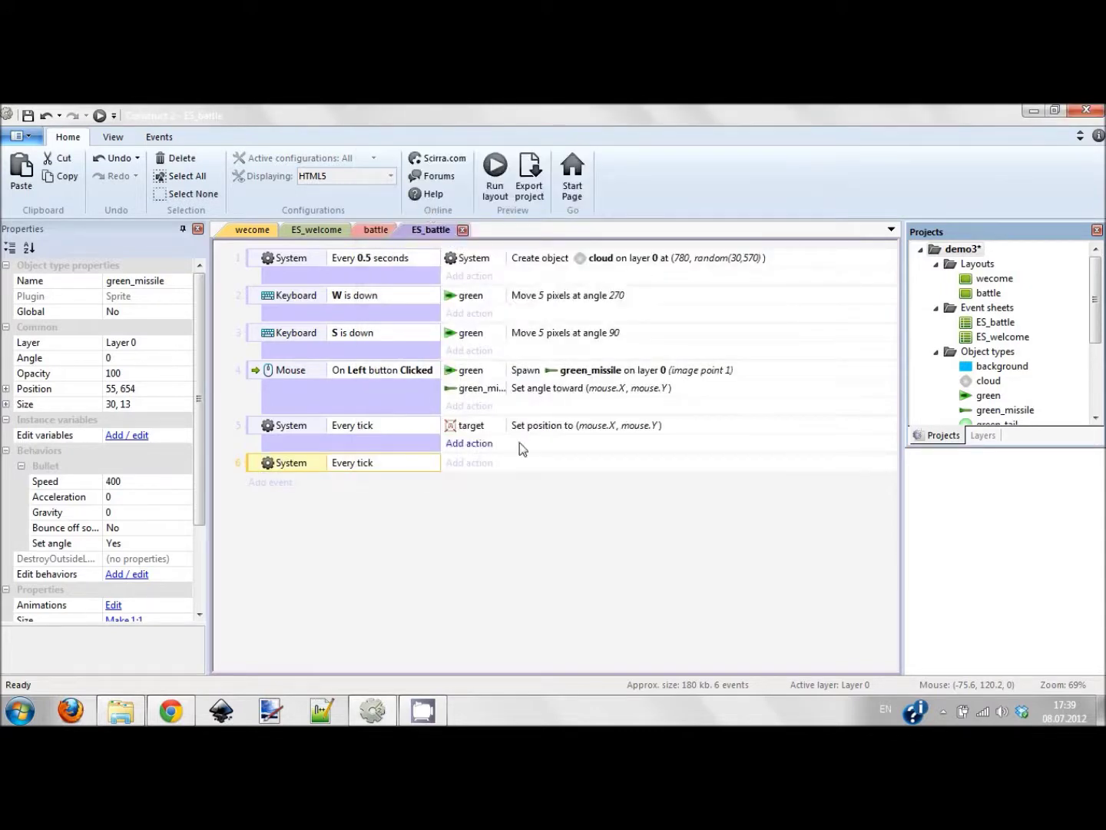
pyautogui.click(482, 463)
pyautogui.click(399, 546)
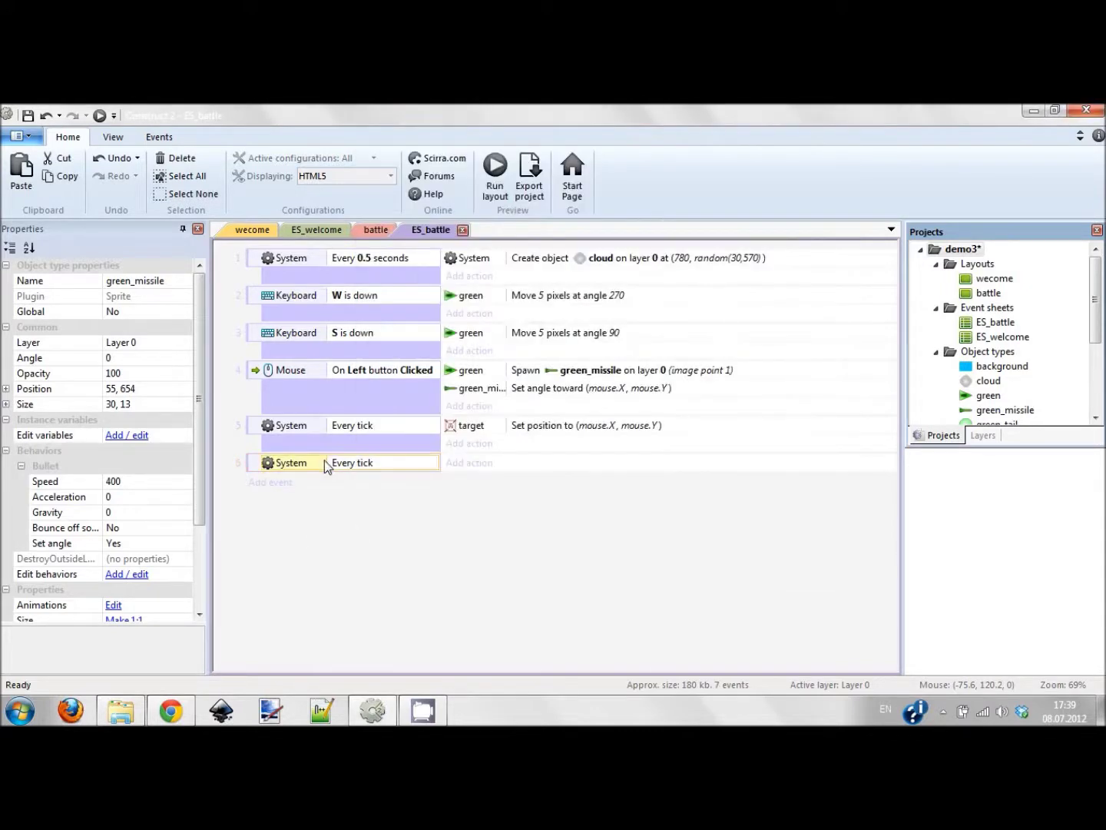
pyautogui.doubleClick(326, 463)
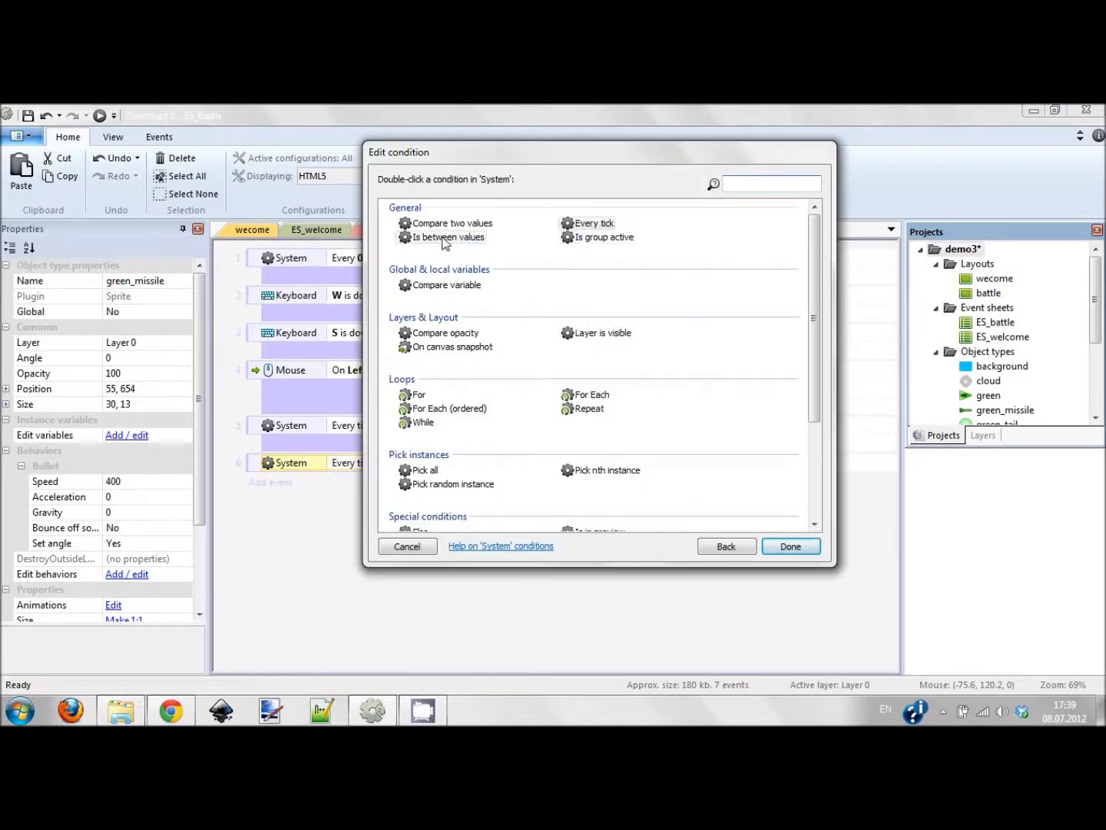
pyautogui.write('every')
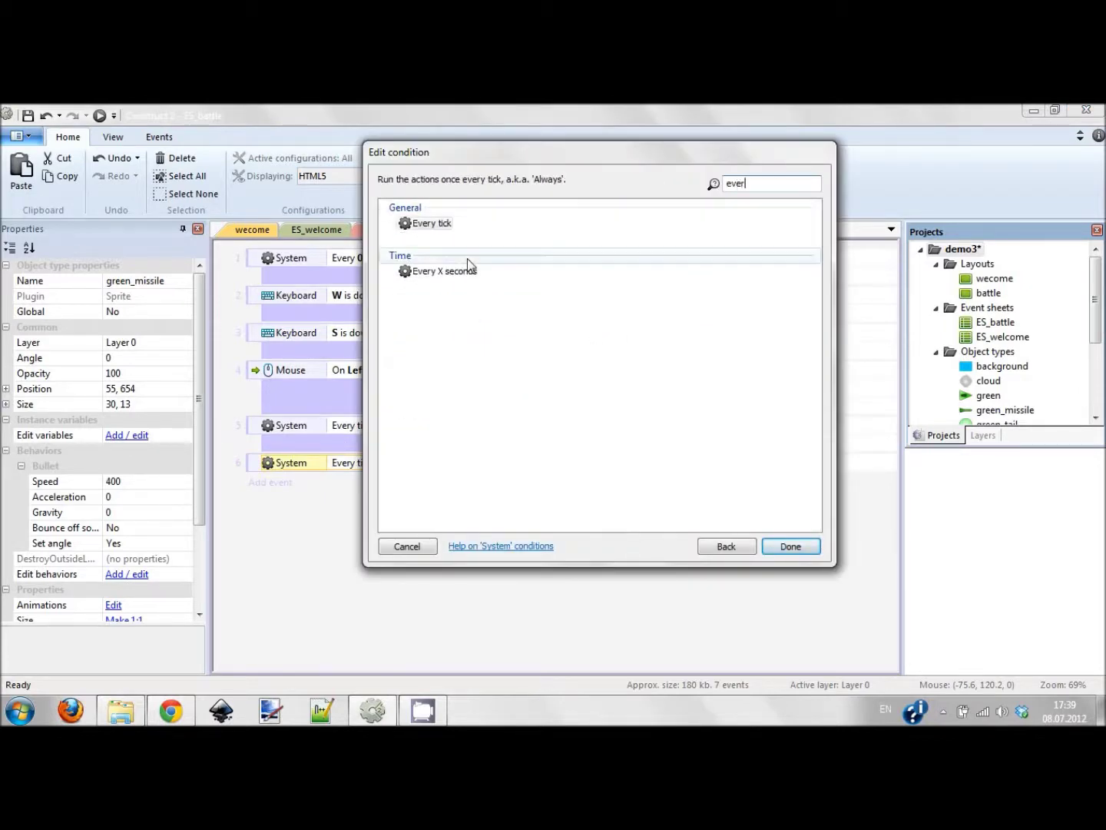
pyautogui.doubleClick(442, 268)
pyautogui.write('0.')
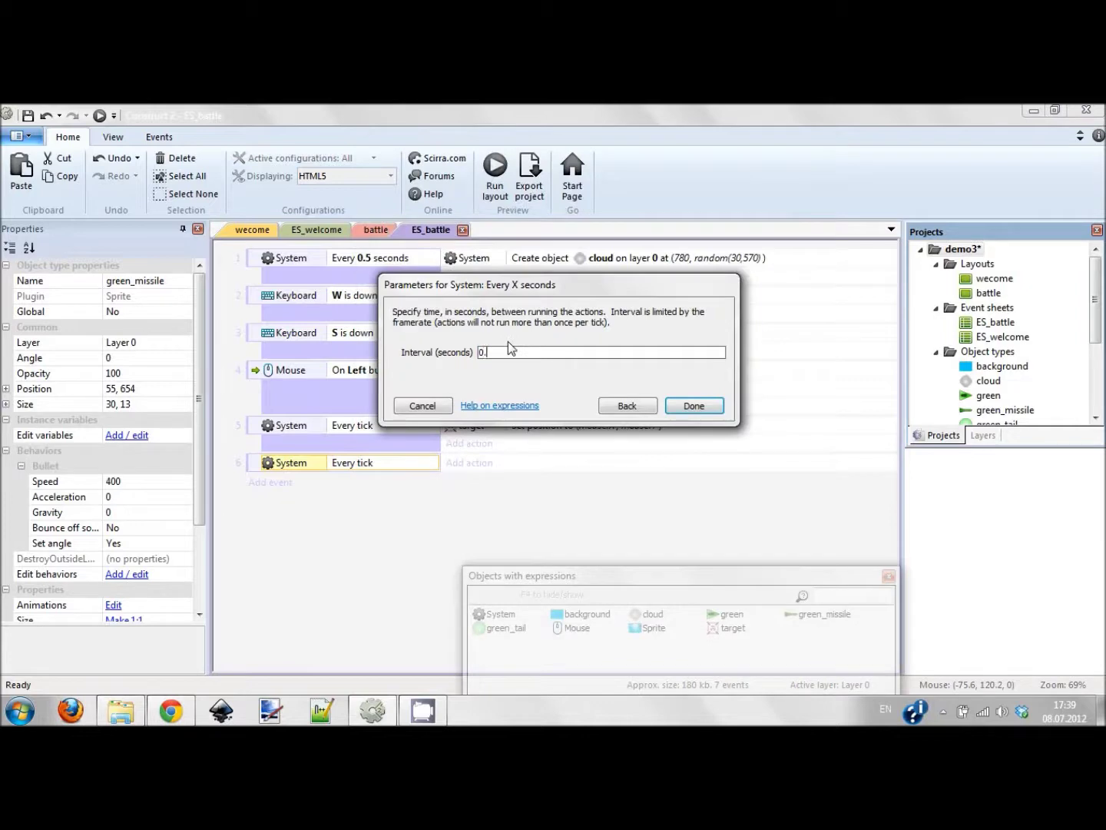
pyautogui.write('2')
pyautogui.press('Return')
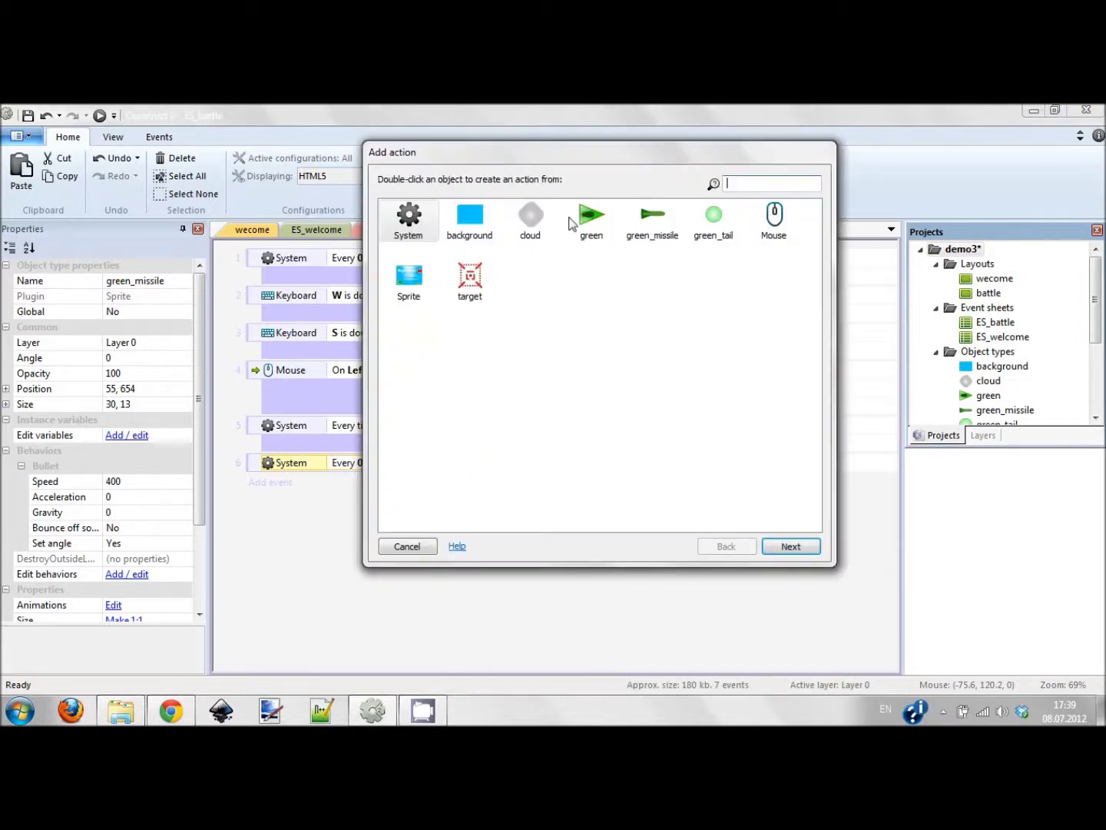
# Give it a green_missile action spawning green_tail from image point 1.
pyautogui.doubleClick(651, 217)
pyautogui.write('s')
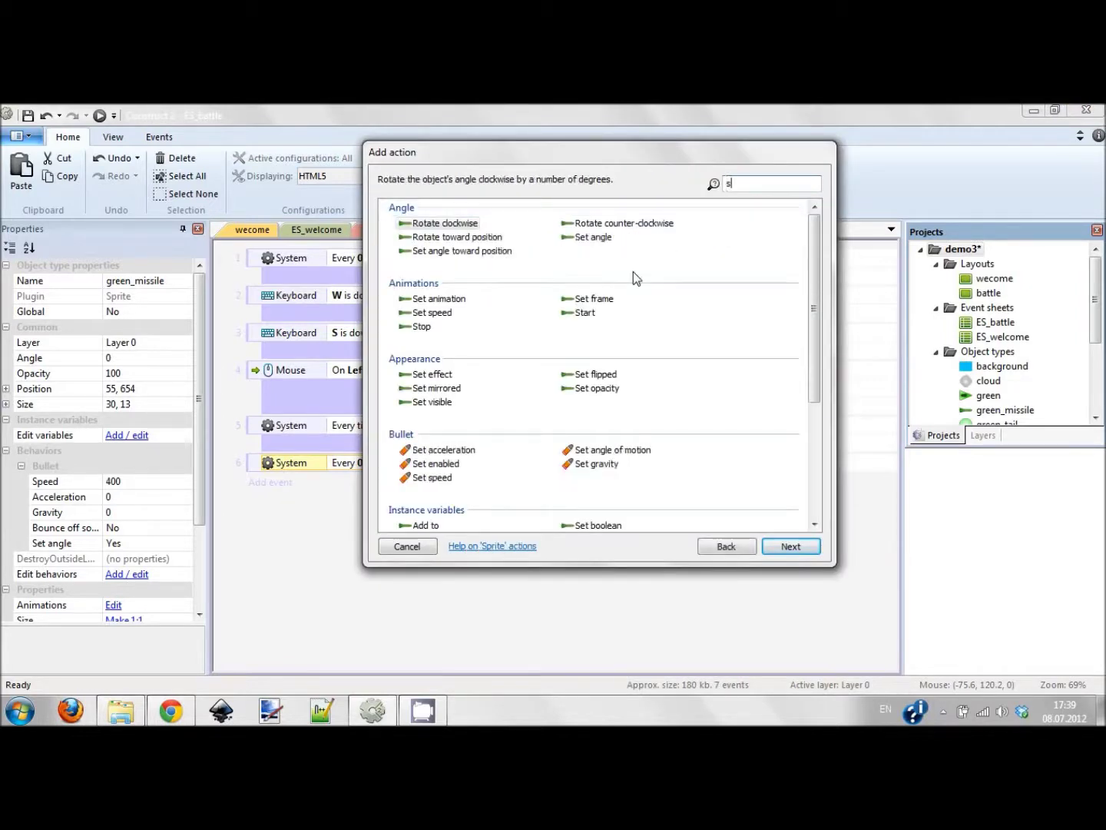
pyautogui.write('pawn')
pyautogui.press('Return')
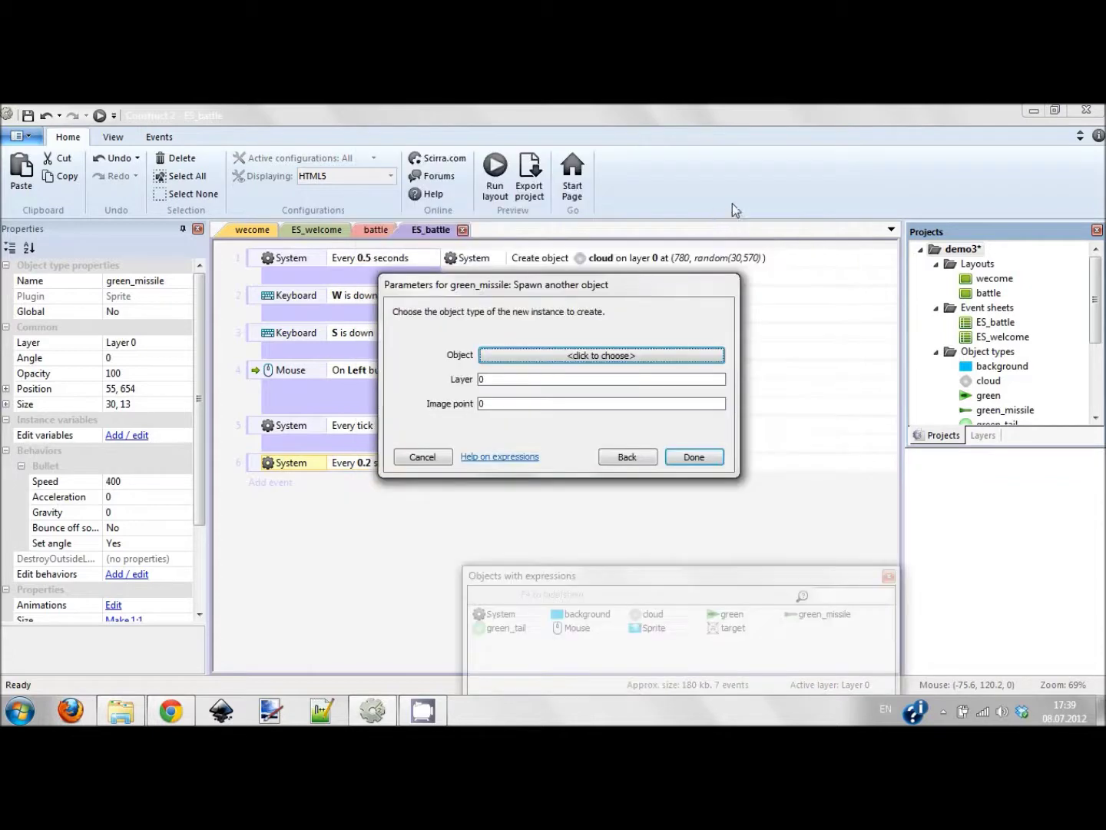
pyautogui.click(646, 355)
pyautogui.doubleClick(559, 184)
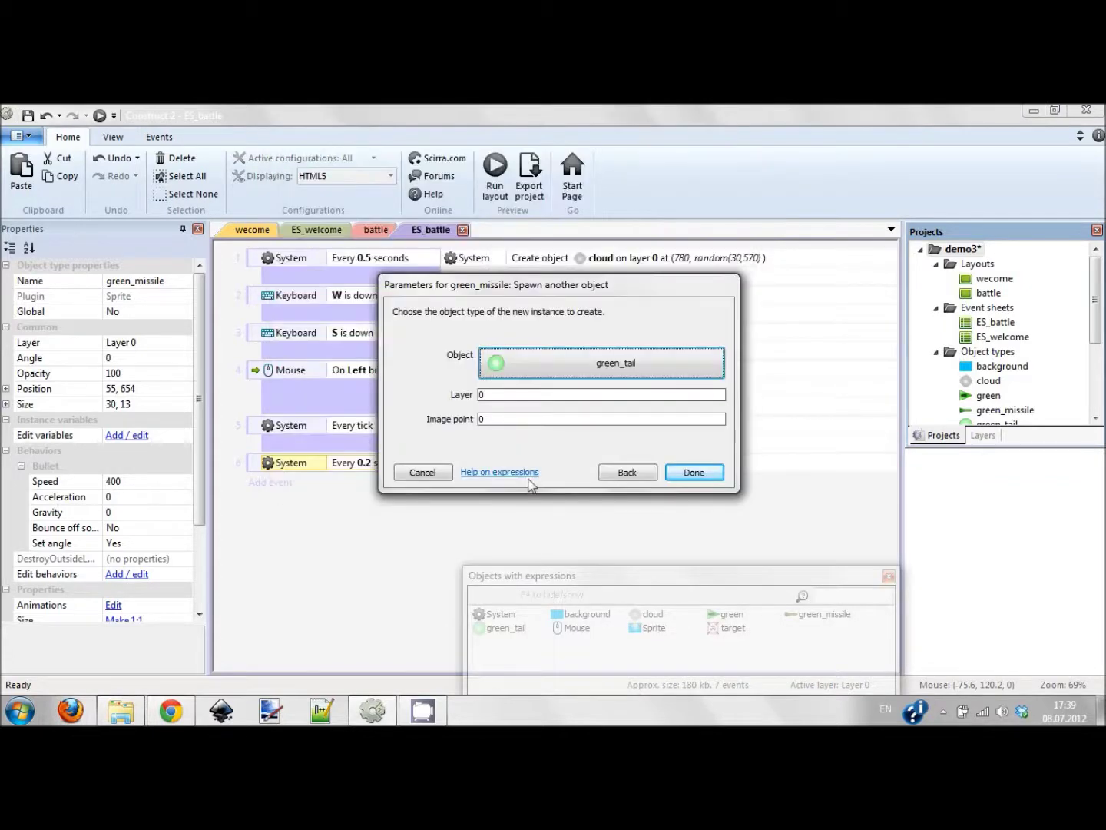
pyautogui.doubleClick(488, 418)
pyautogui.write('1')
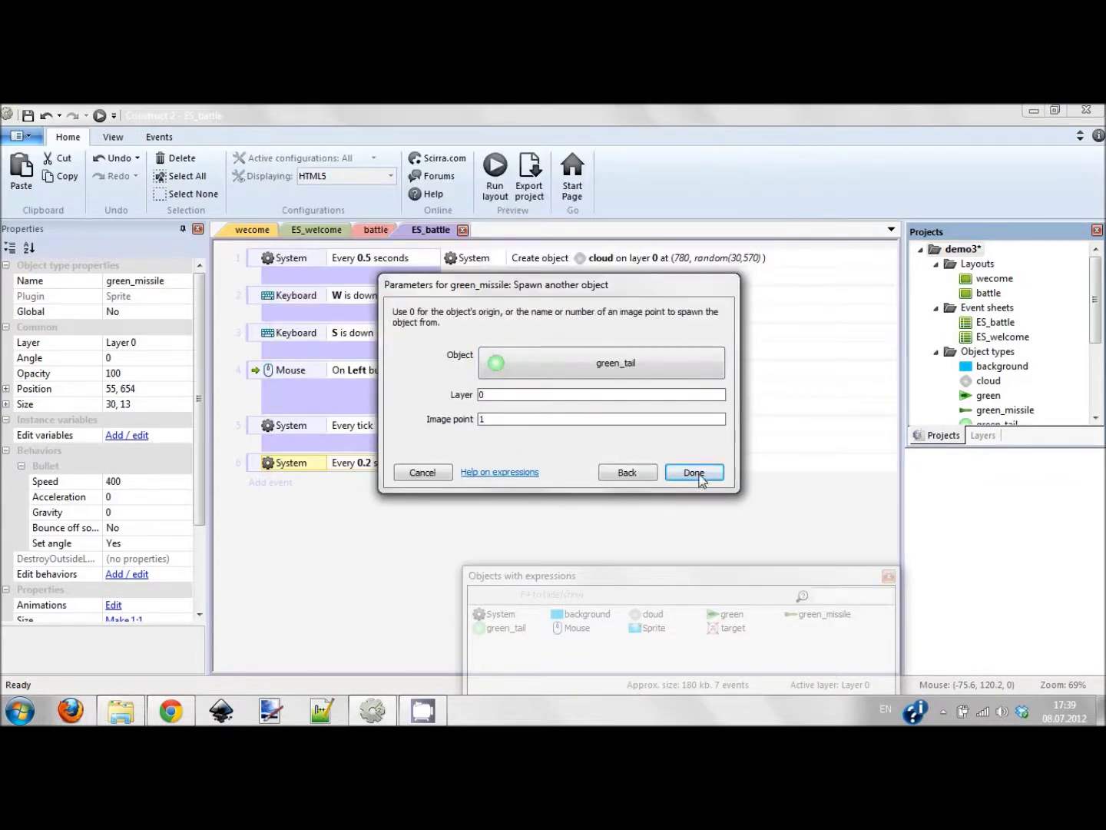
pyautogui.click(695, 474)
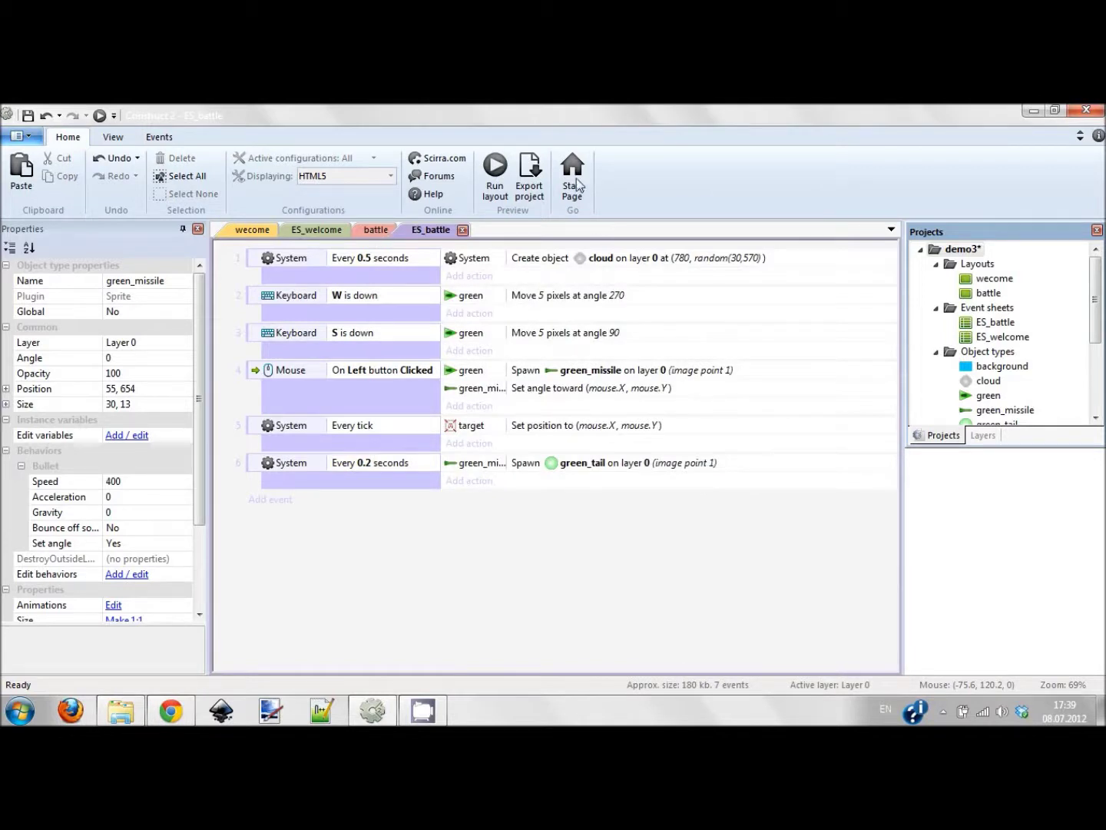
pyautogui.click(495, 173)
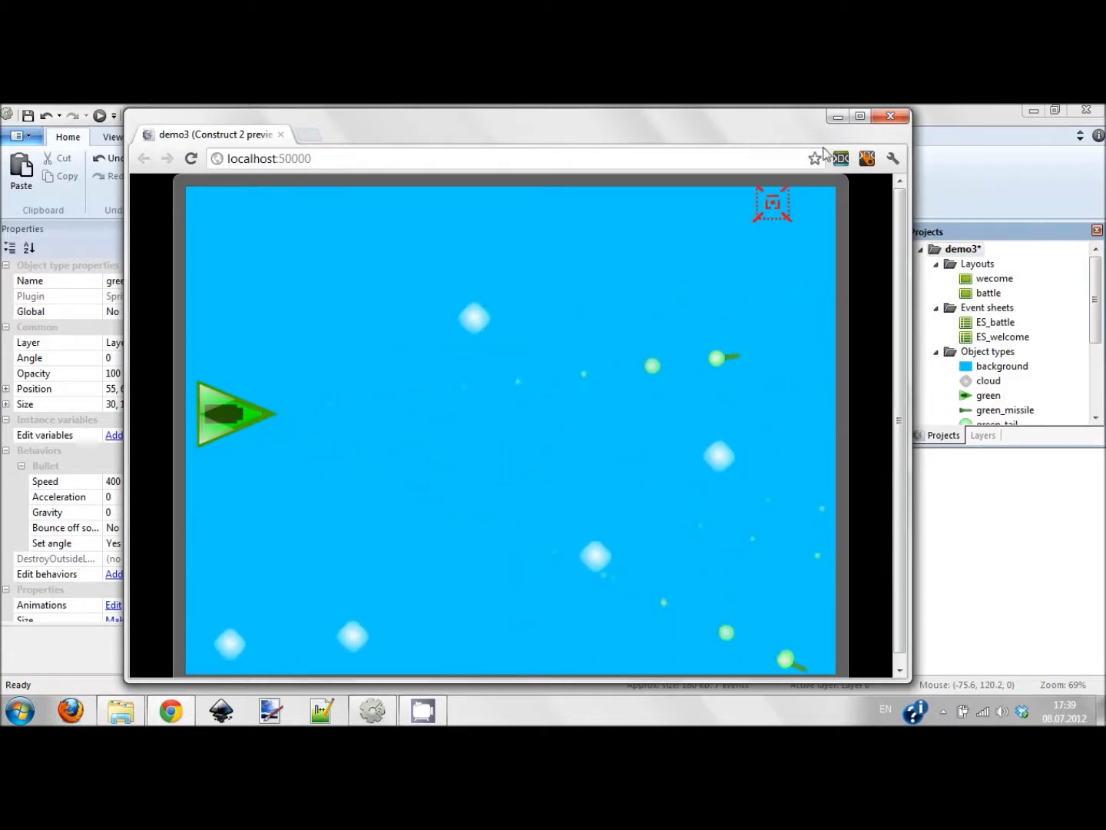
# Change the trail event's interval to 0.1 seconds.
pyautogui.click(890, 116)
pyautogui.doubleClick(375, 464)
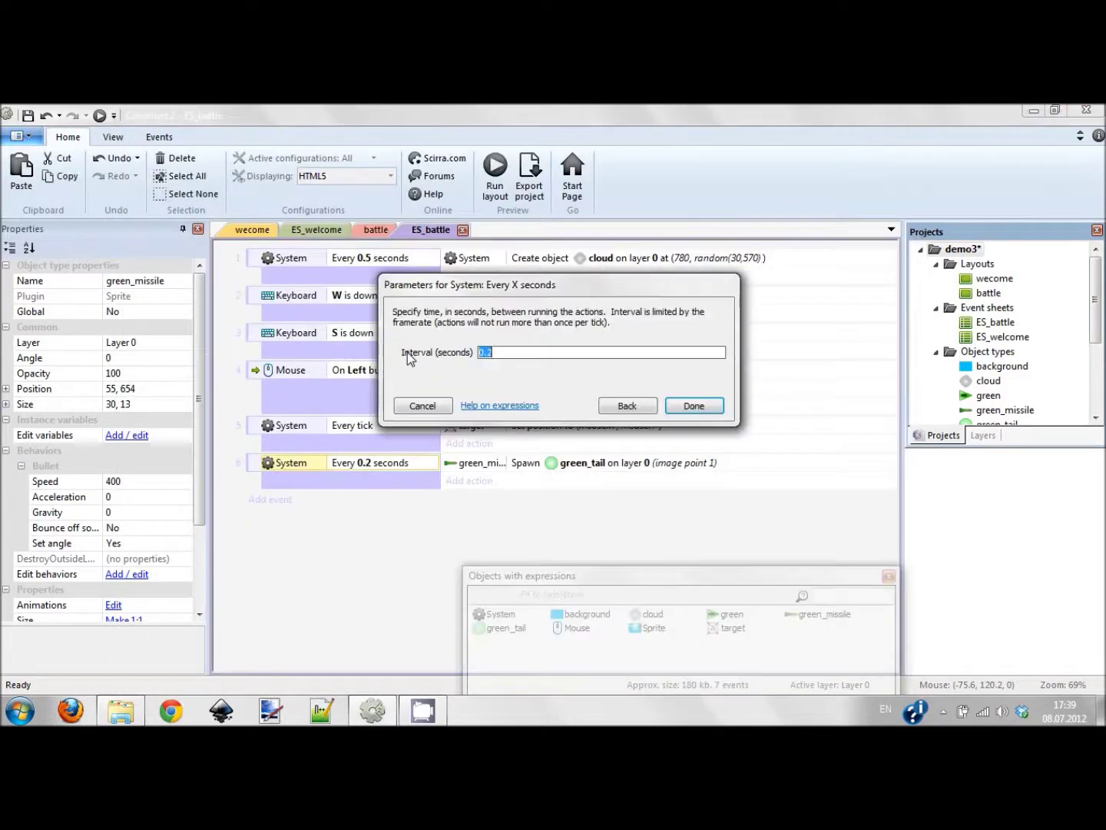
pyautogui.write('0.1')
pyautogui.press('Return')
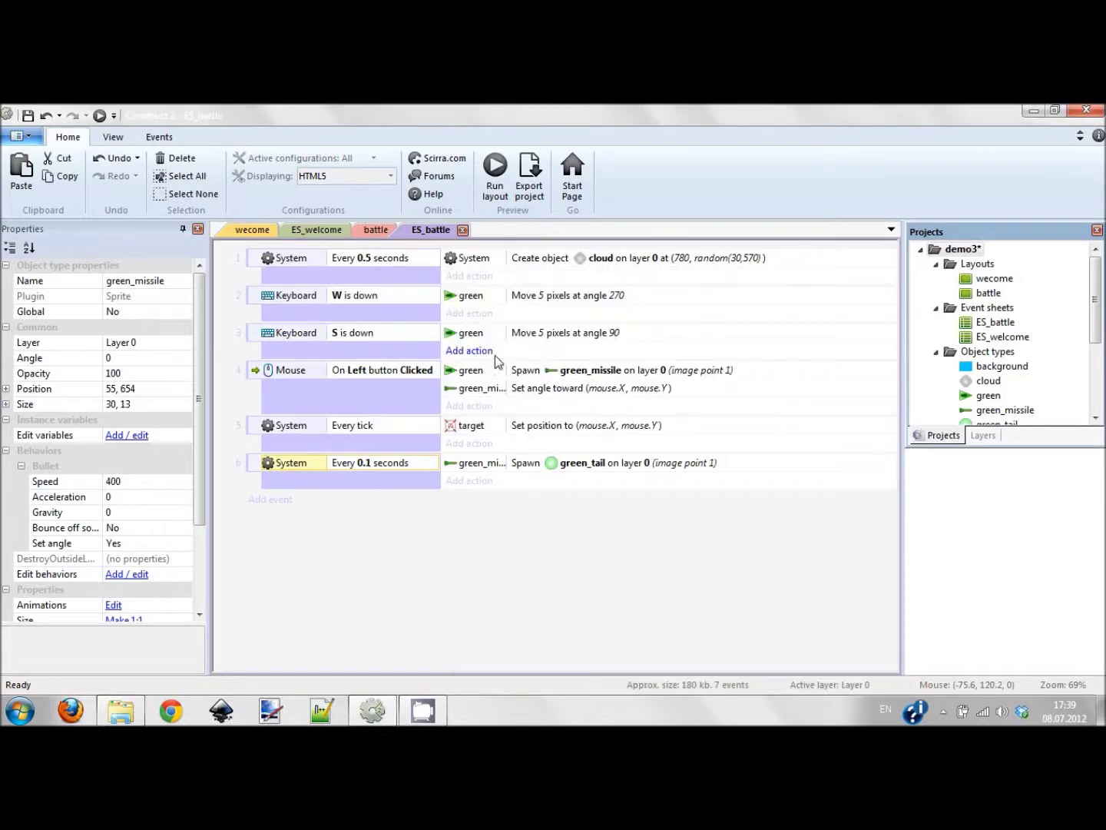
# Preview the game, flying the ship up to check the denser missile trails.
pyautogui.click(495, 173)
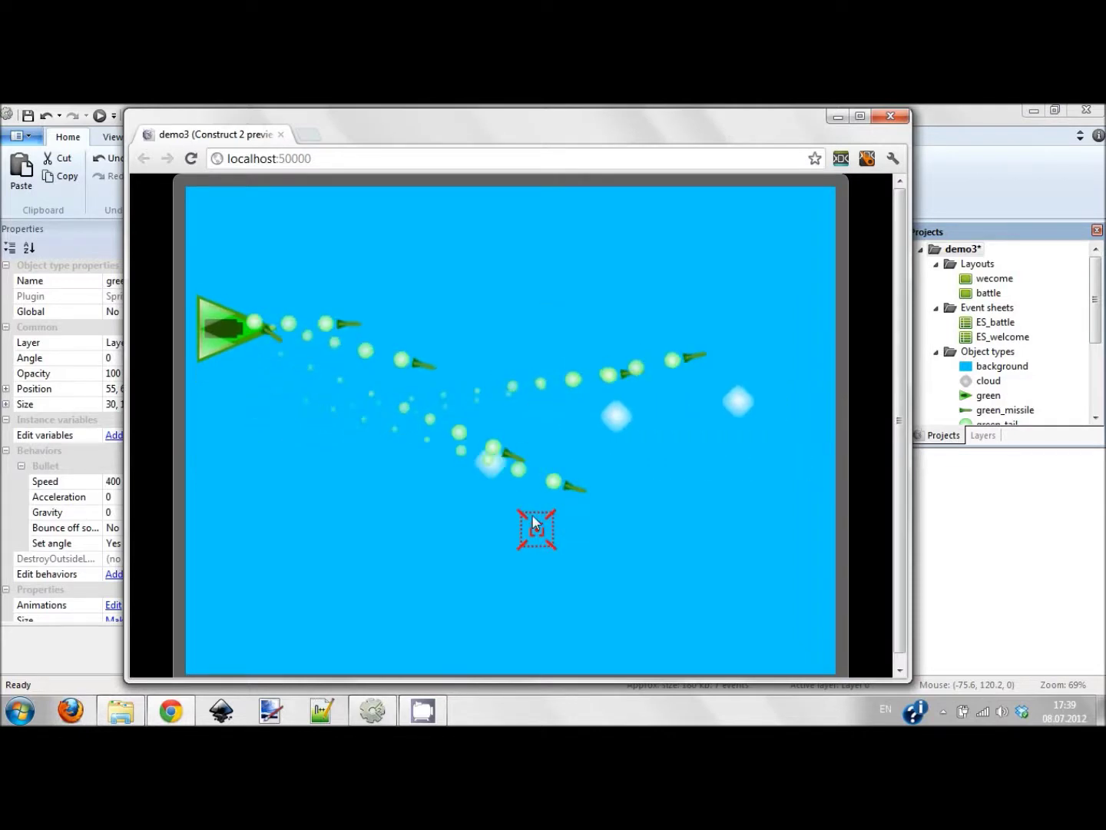
pyautogui.press('Up')
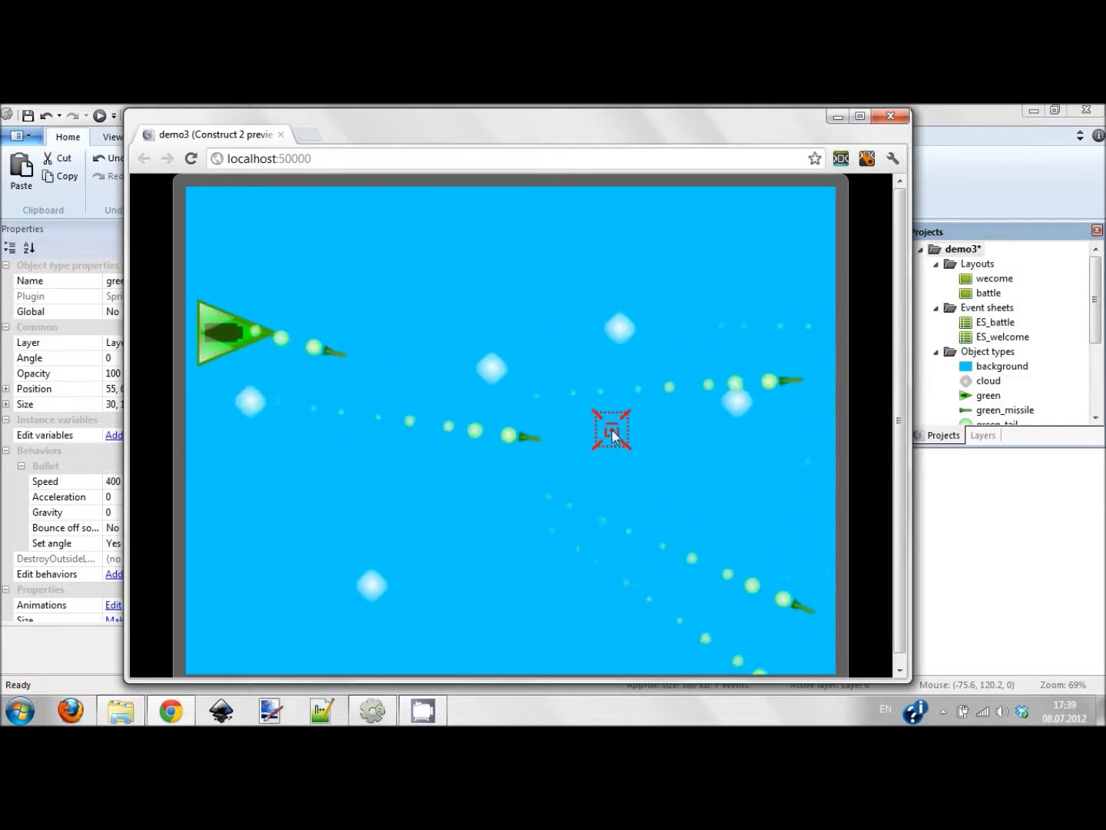
pyautogui.click(891, 115)
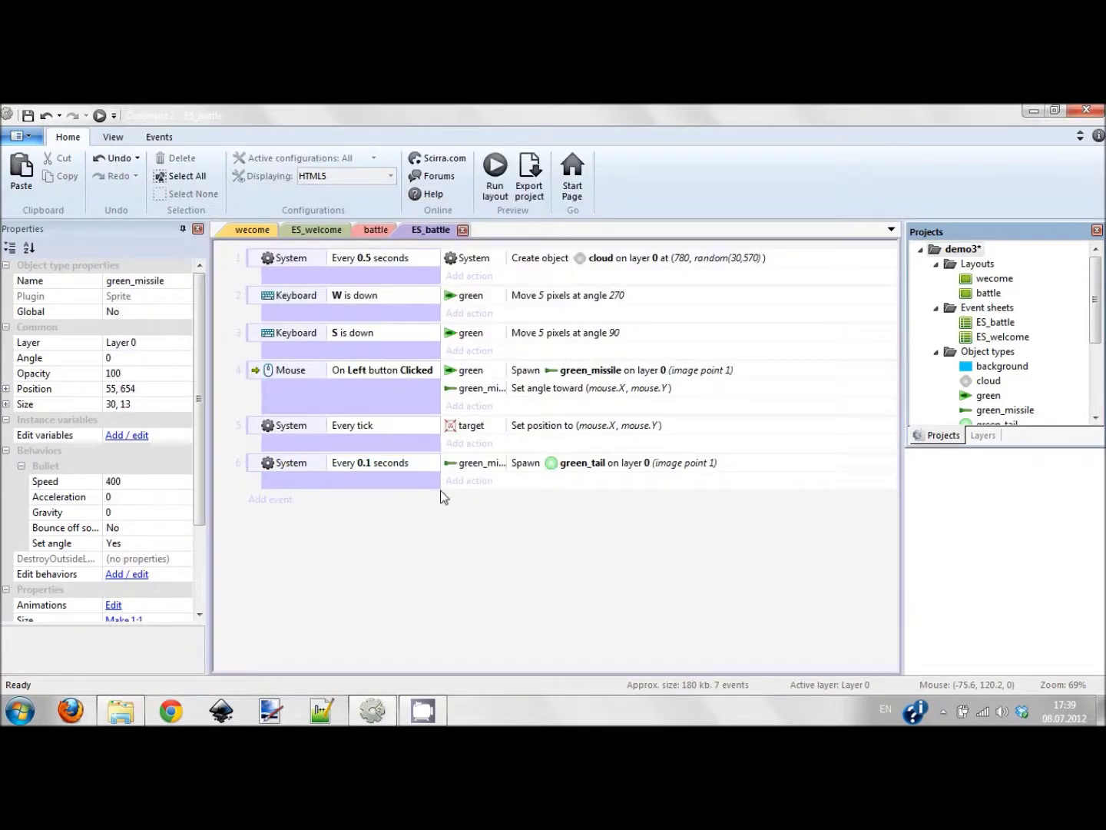
# Insert a new sprite below the battle layout with the red enemy image loaded.
pyautogui.click(370, 229)
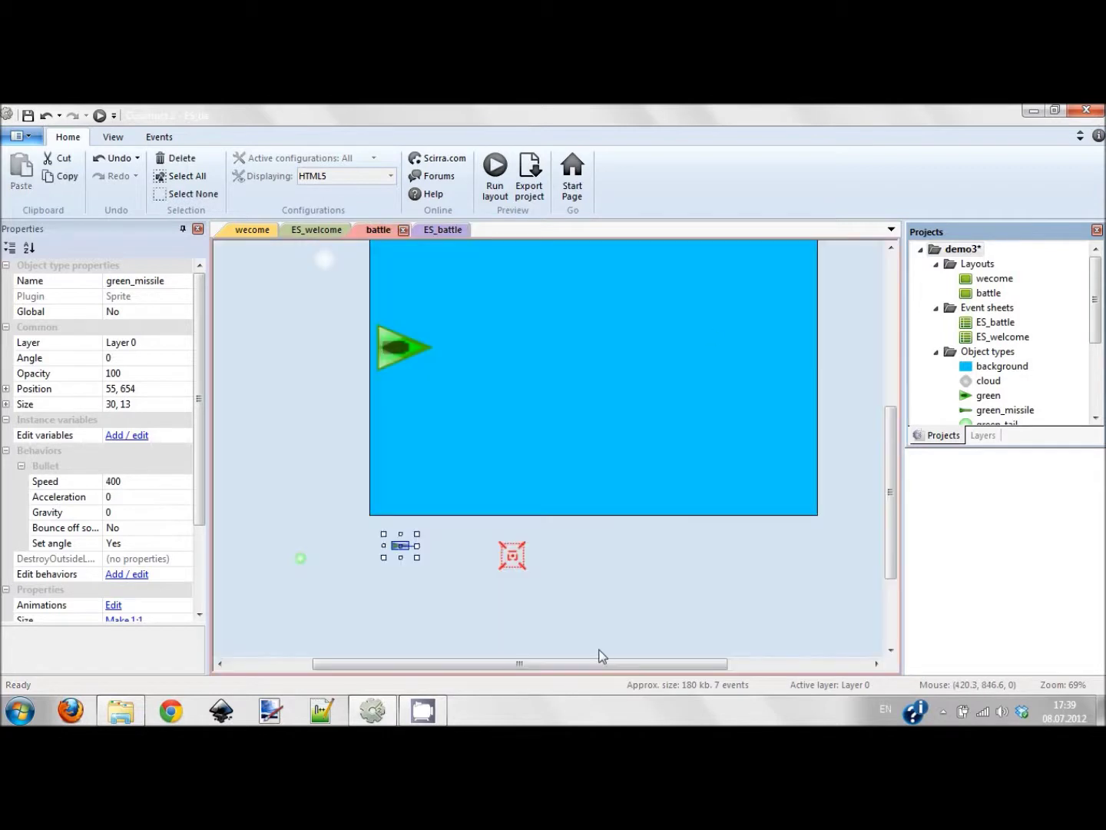
pyautogui.doubleClick(592, 537)
pyautogui.doubleClick(434, 444)
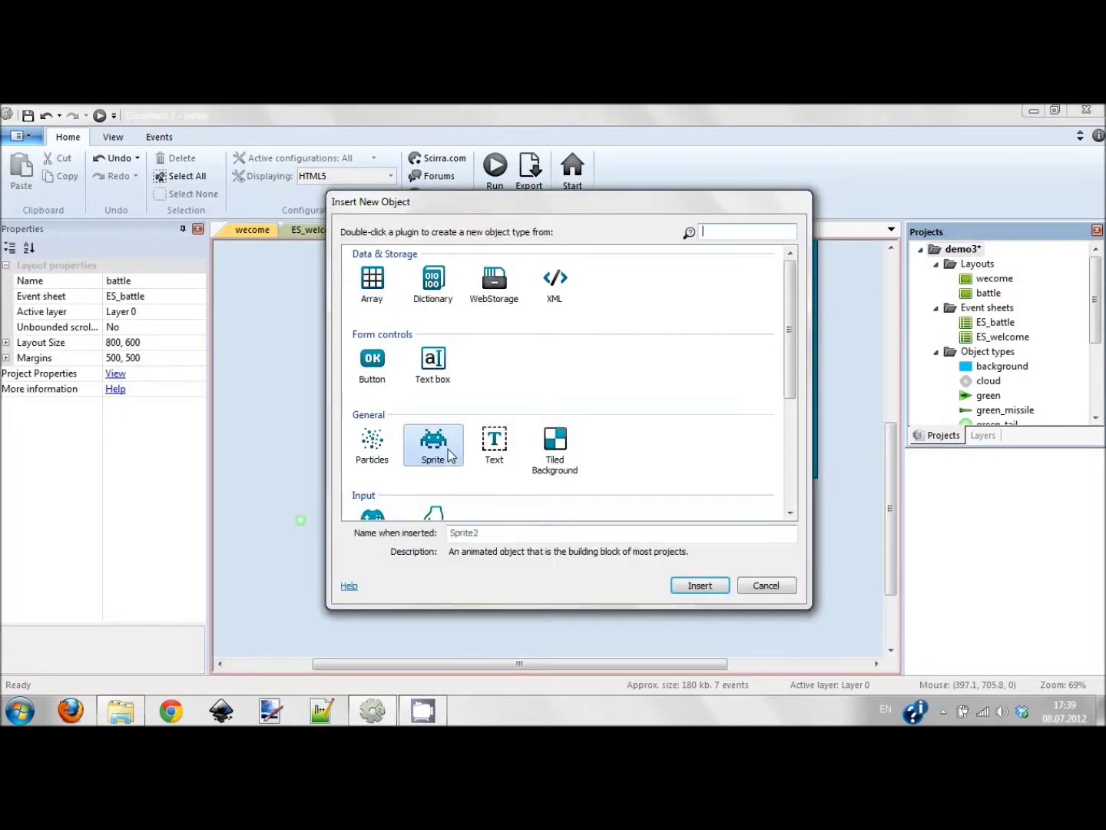
pyautogui.click(559, 557)
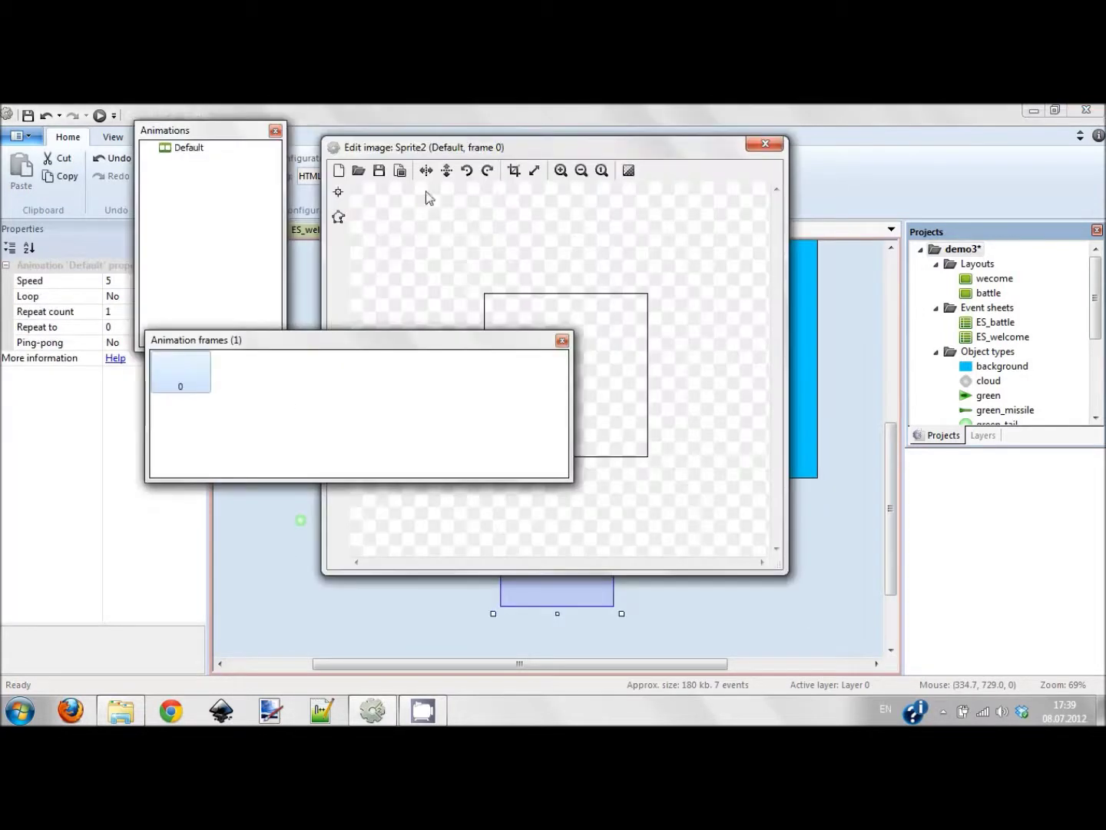
pyautogui.click(358, 169)
pyautogui.doubleClick(877, 364)
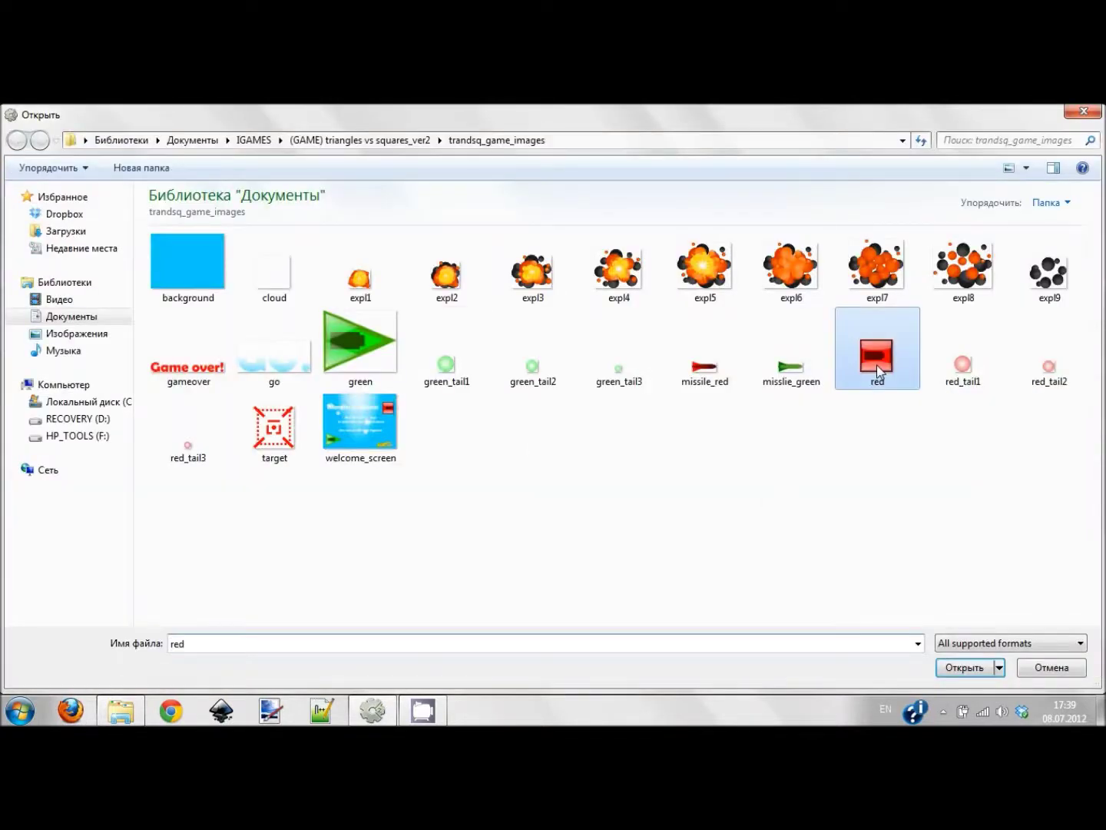
pyautogui.press('Escape')
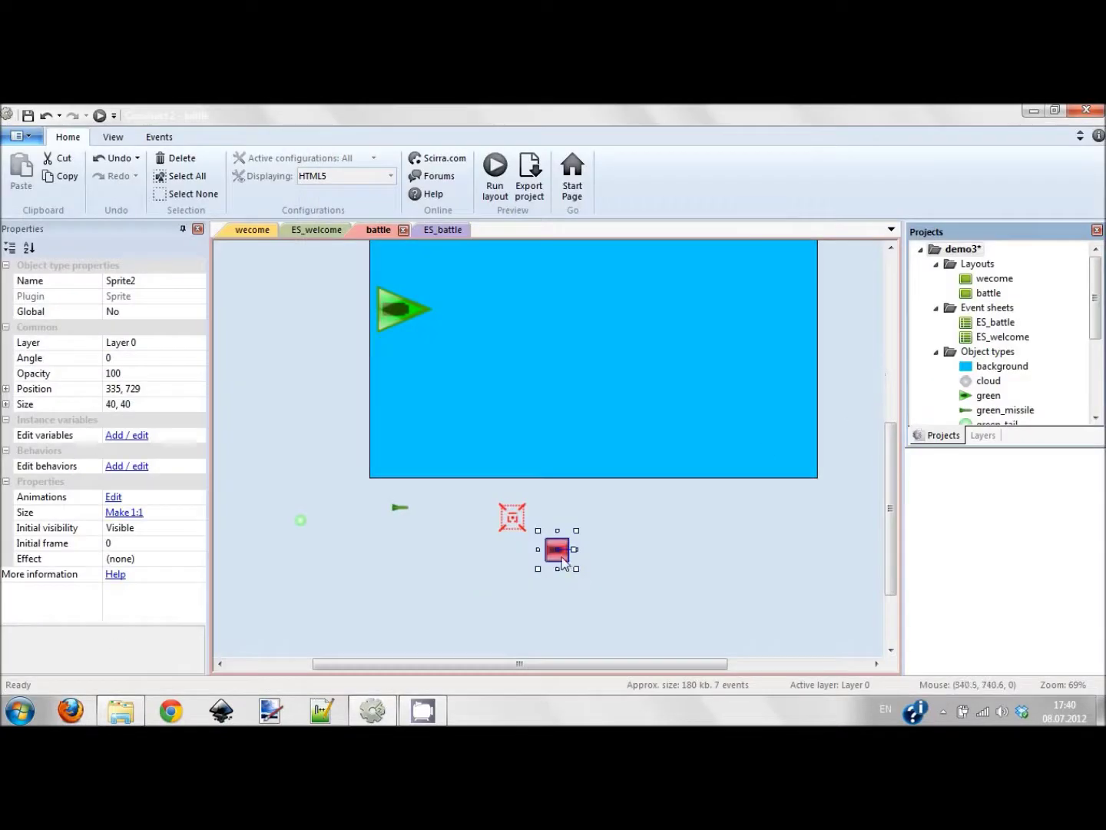
# Move the red sprite beside the target and rename it 'red'.
pyautogui.moveTo(561, 561); pyautogui.dragTo(671, 535)
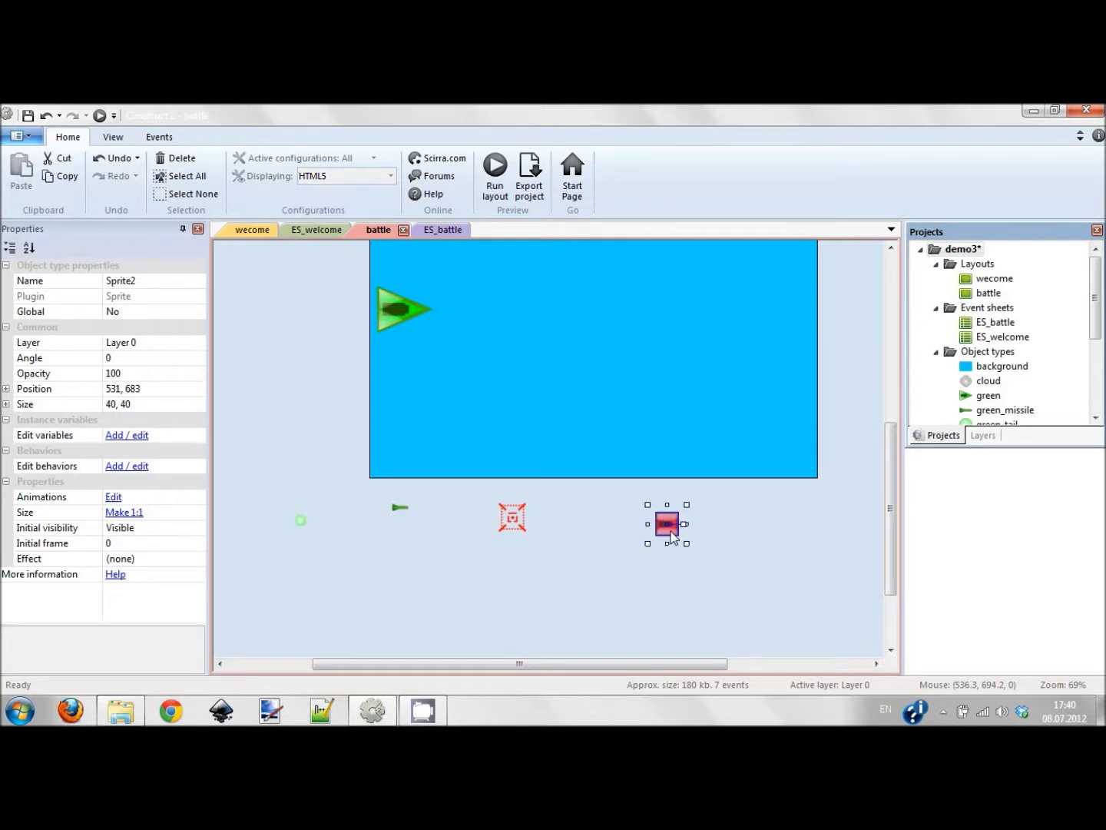
pyautogui.click(721, 530)
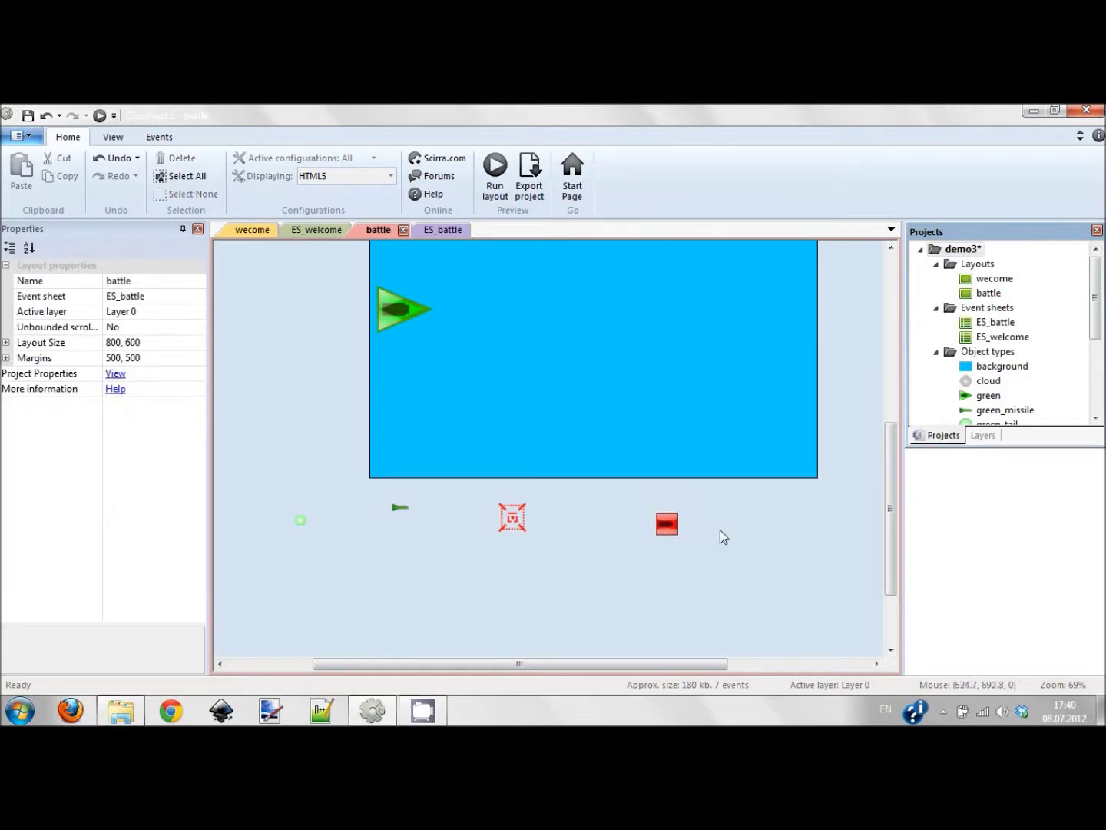
pyautogui.click(668, 533)
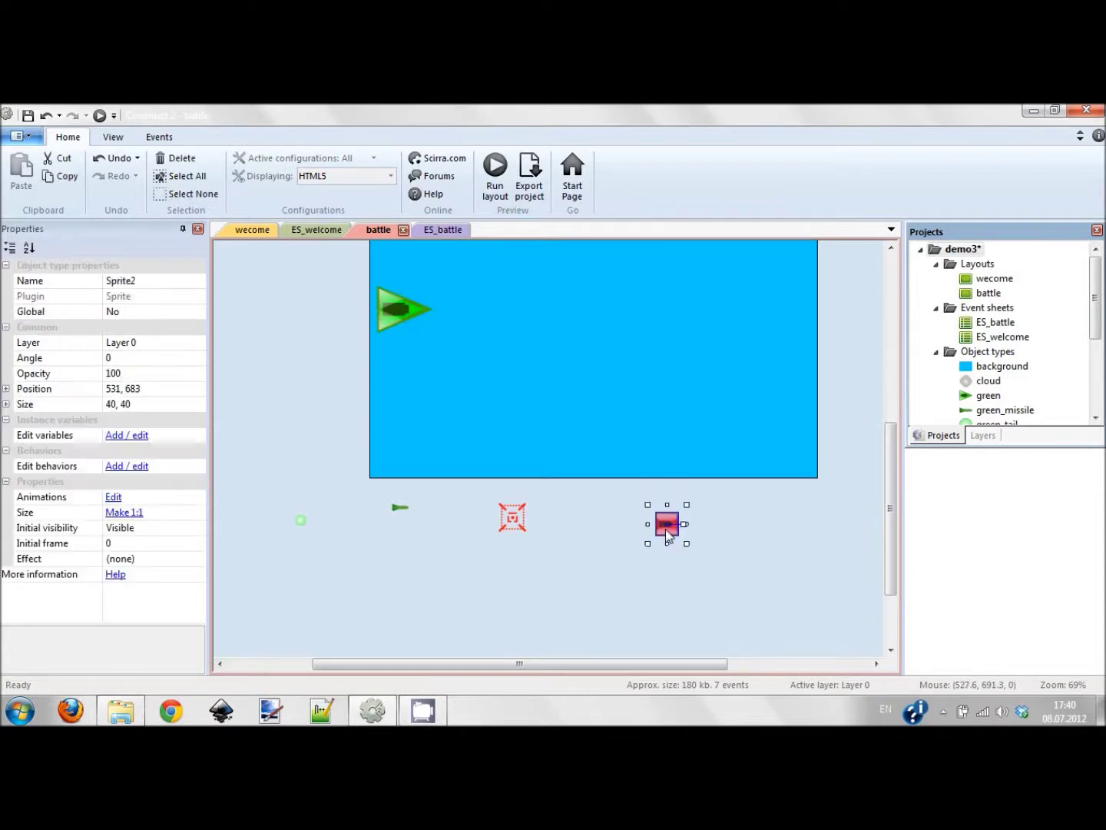
pyautogui.click(181, 281)
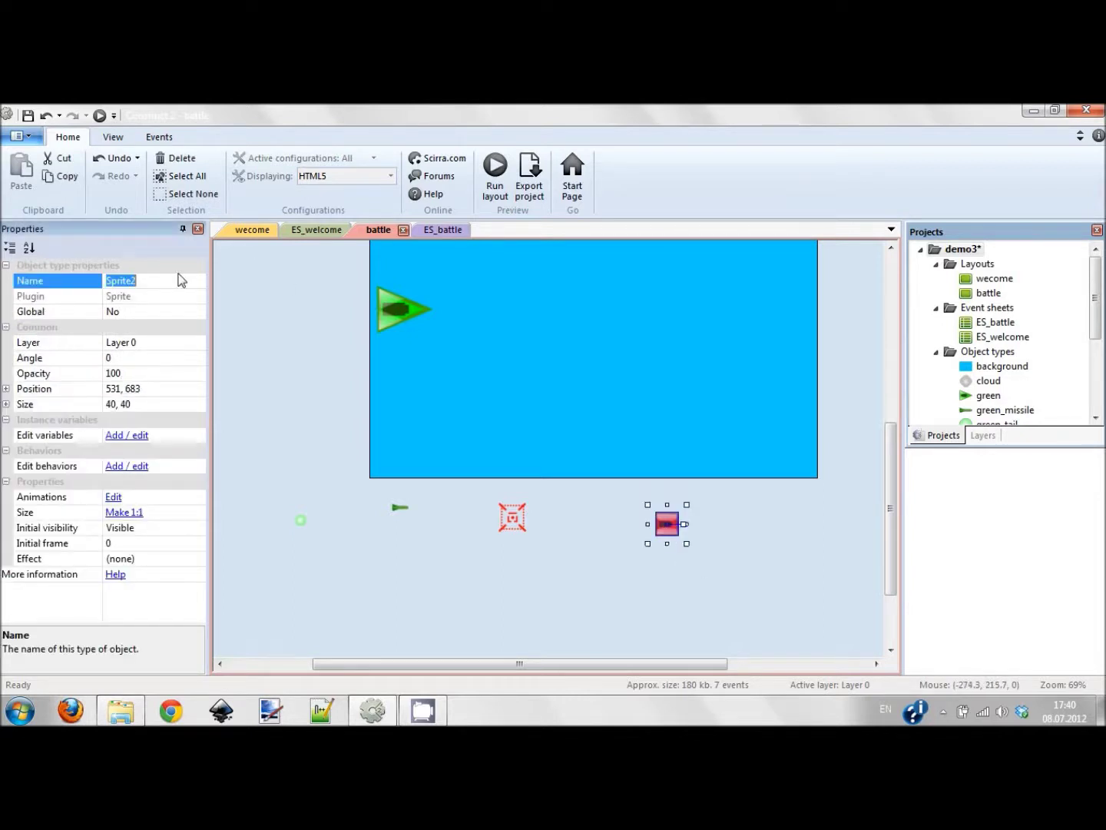
pyautogui.write('red')
pyautogui.click(444, 229)
# Add a new event group named 'enemy' to the ES_battle sheet.
pyautogui.rightClick(359, 530)
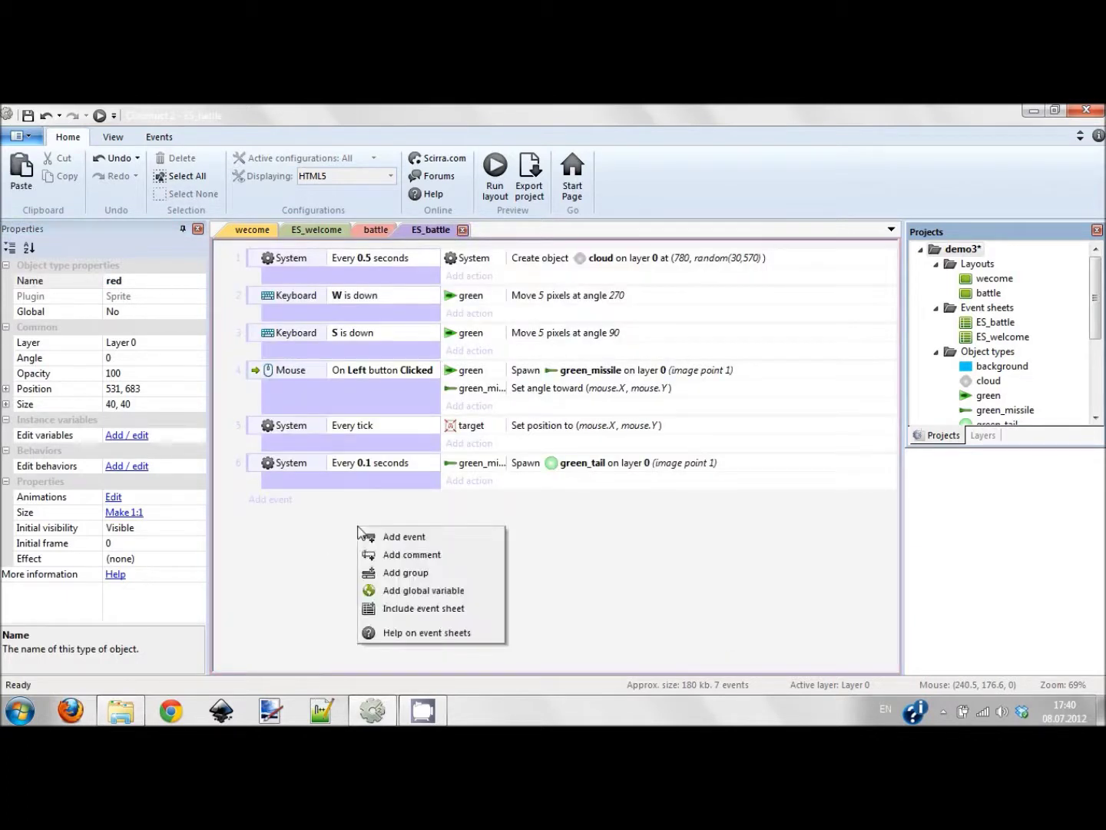
pyautogui.click(390, 573)
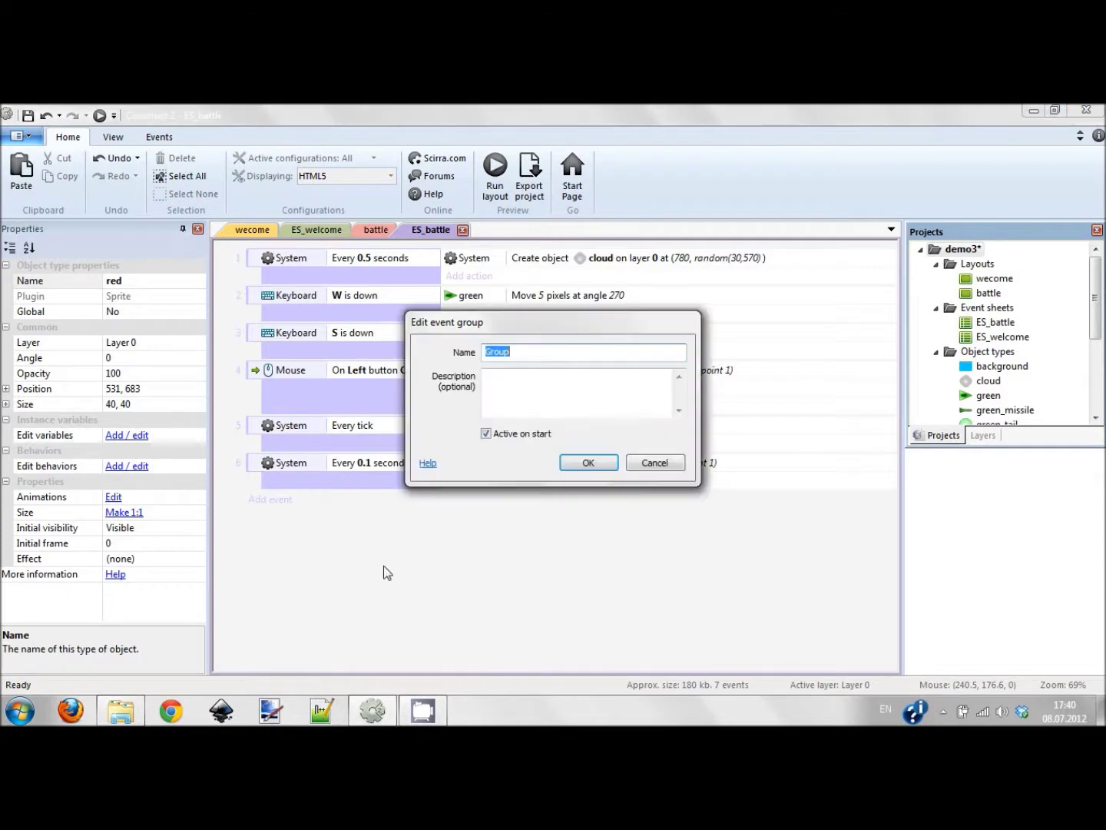
pyautogui.write('enemy')
pyautogui.press('Return')
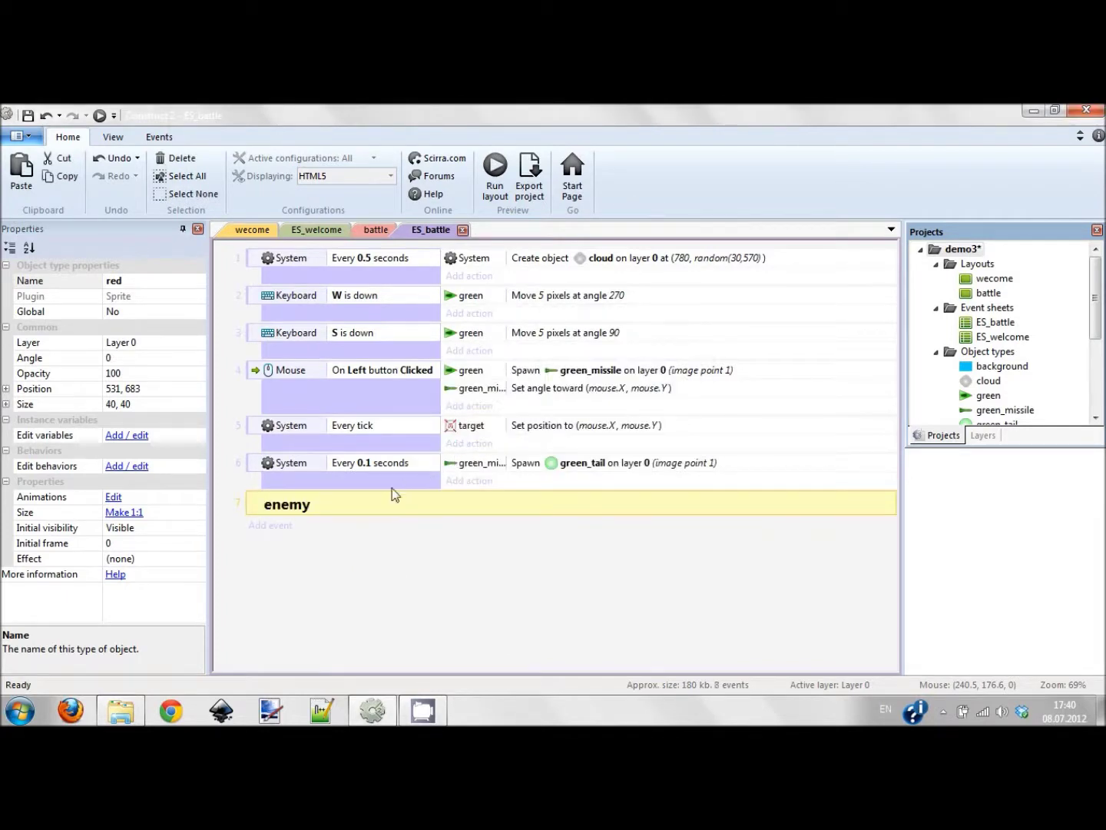
# Add an event to the enemy group with condition System > Every 2 seconds.
pyautogui.rightClick(371, 496)
pyautogui.click(435, 329)
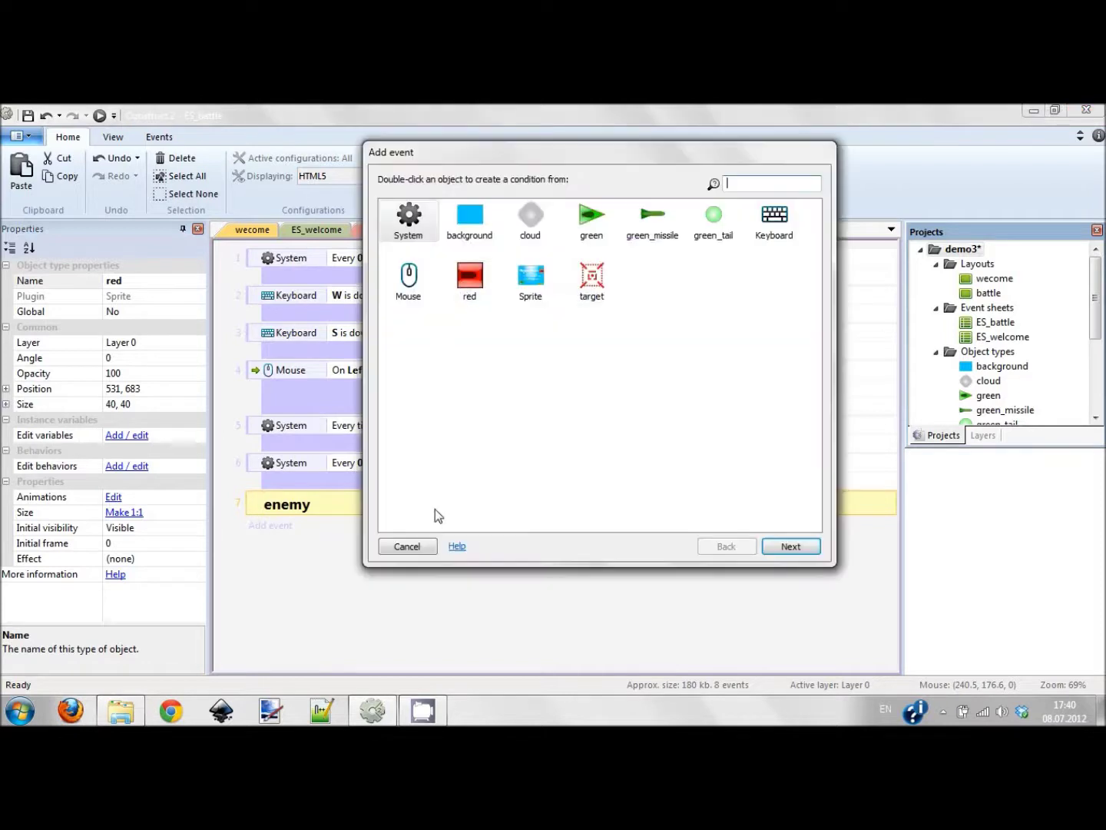
pyautogui.doubleClick(408, 245)
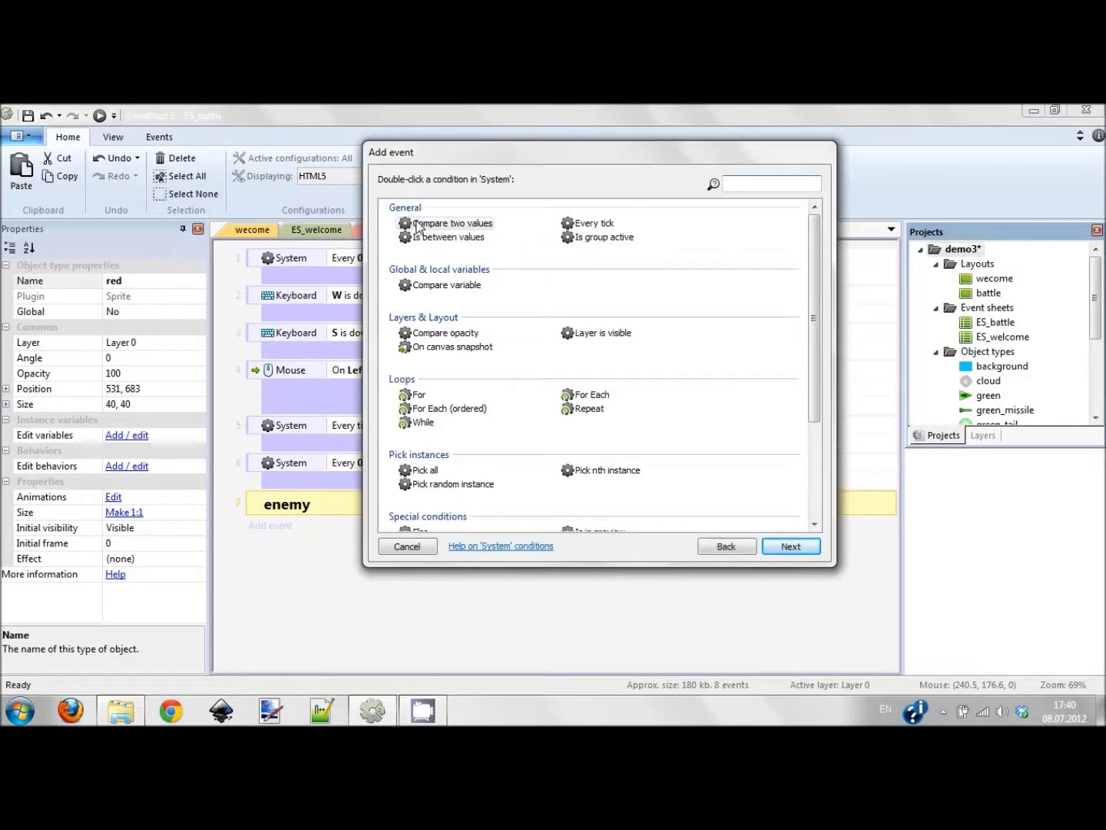
pyautogui.write('ever')
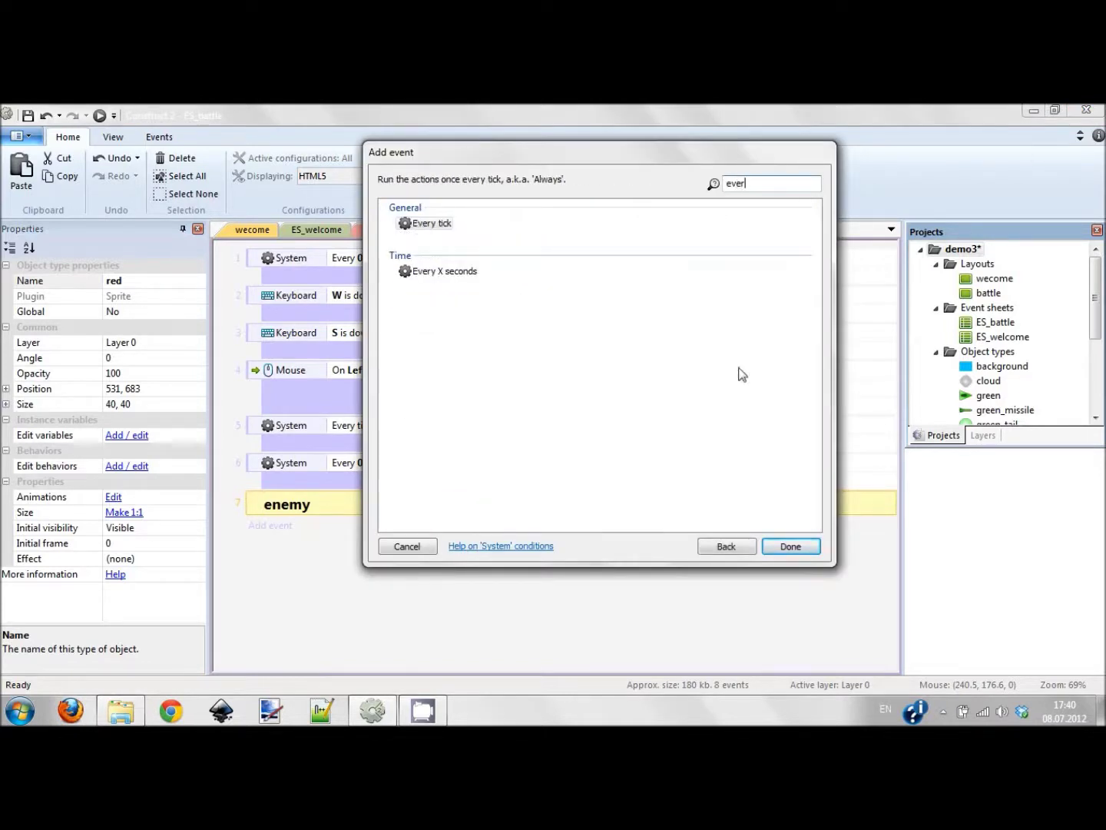
pyautogui.doubleClick(421, 272)
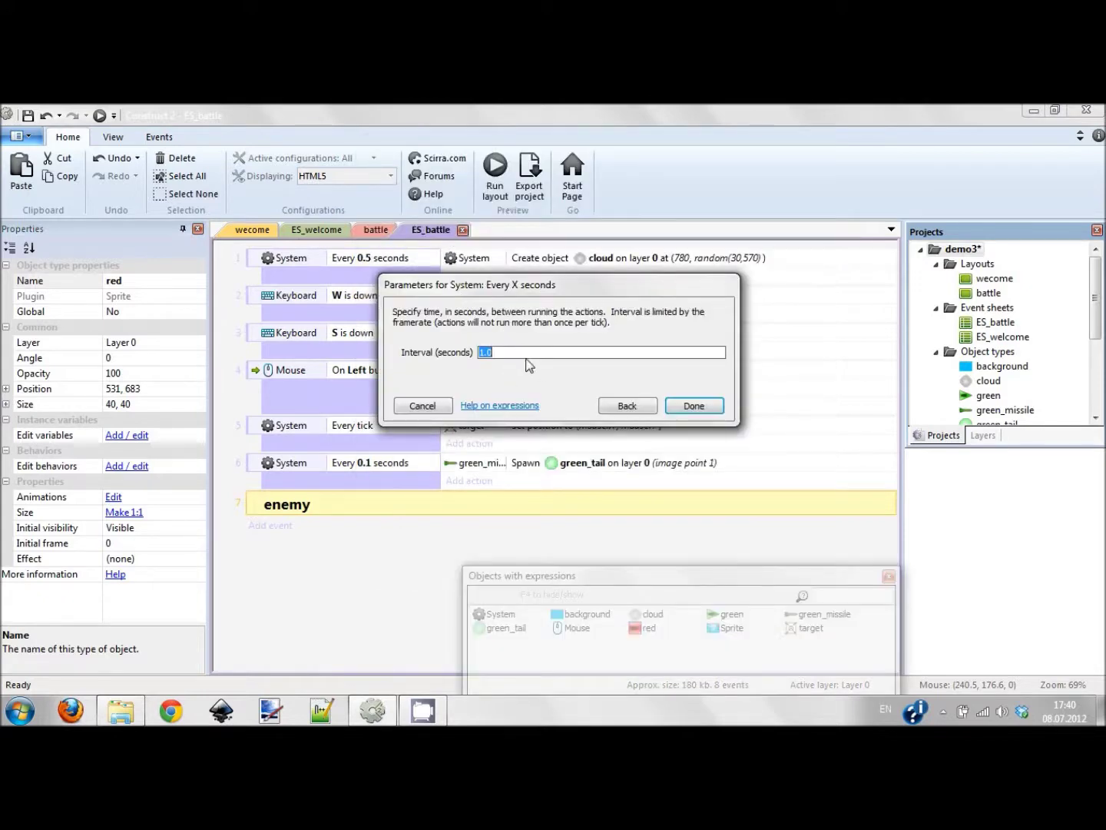
pyautogui.write('3')
pyautogui.click(691, 406)
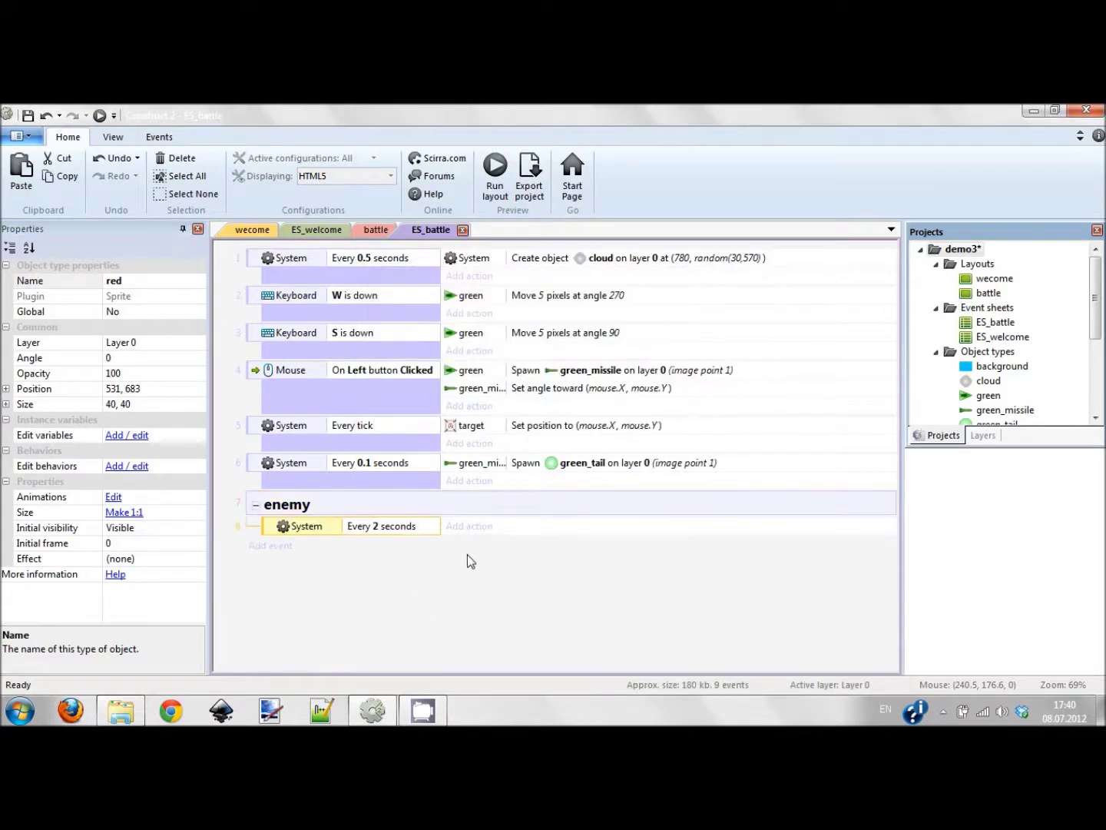
# Add a System > Create object action spawning red at X 770, Y random(30,570).
pyautogui.click(466, 527)
pyautogui.doubleClick(412, 209)
pyautogui.write('cr')
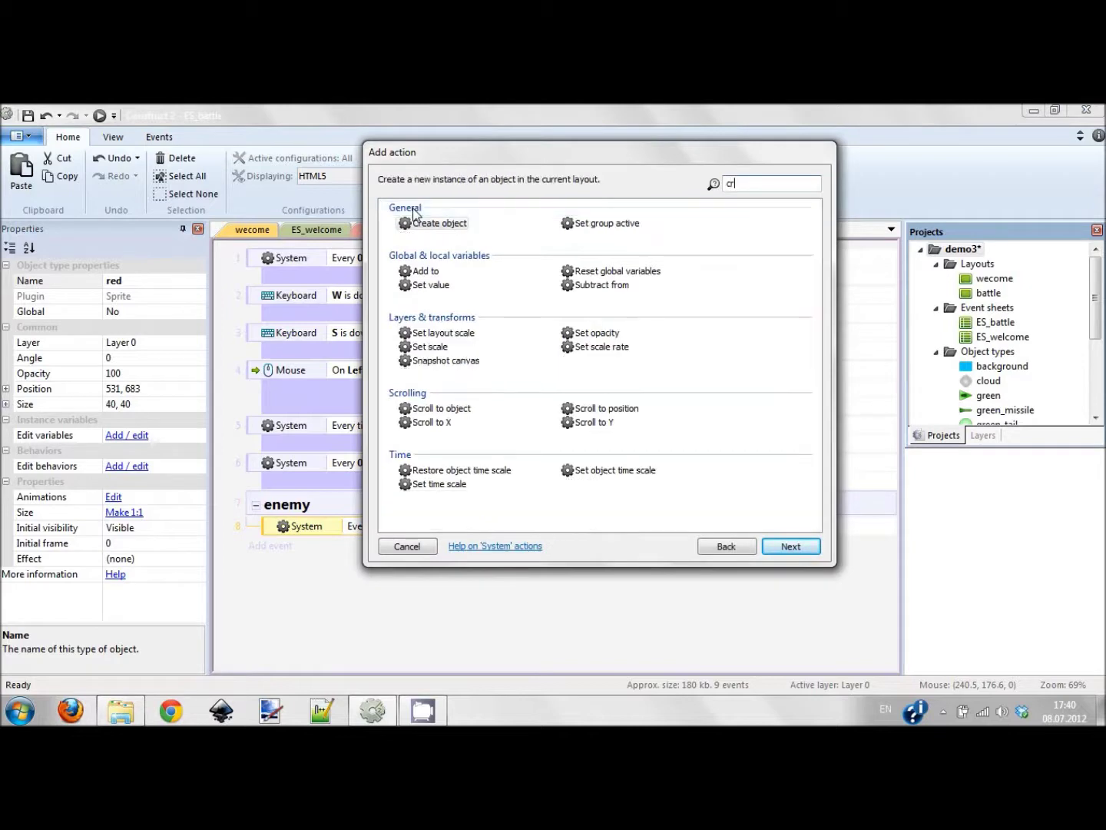
pyautogui.write('e')
pyautogui.doubleClick(418, 222)
pyautogui.click(528, 351)
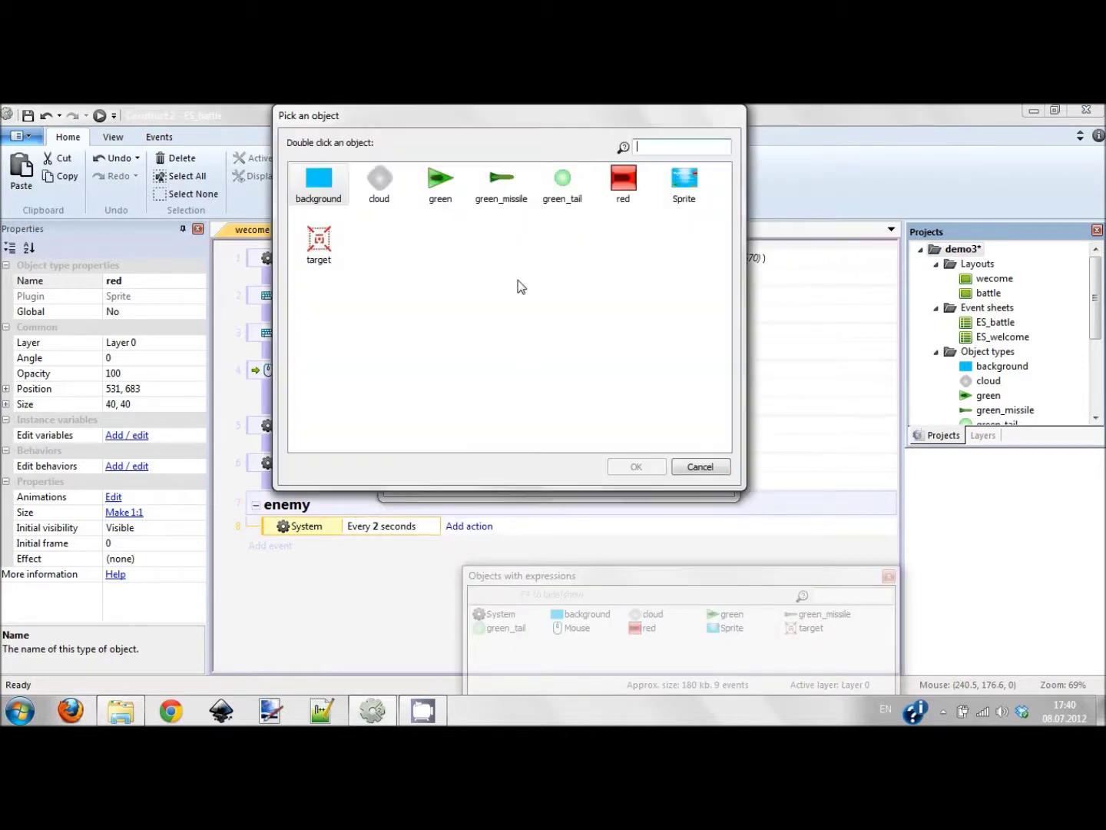
pyautogui.doubleClick(624, 185)
pyautogui.click(502, 422)
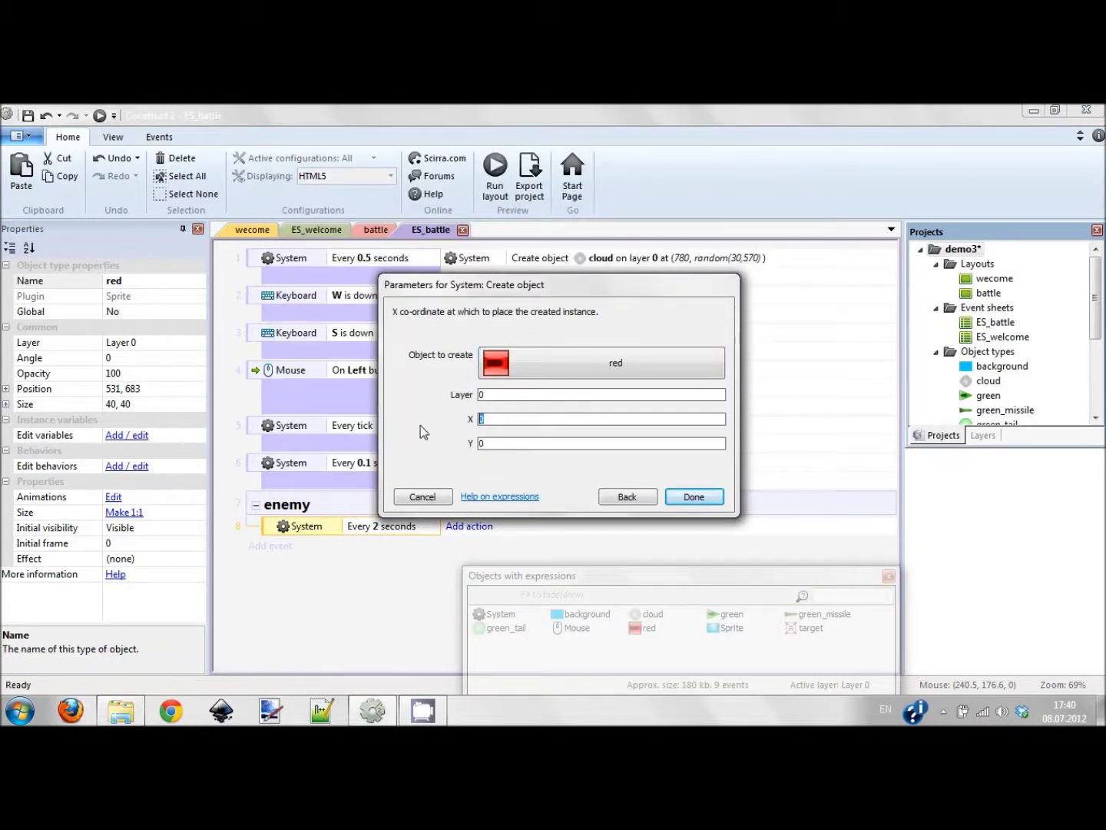
pyautogui.write('7')
pyautogui.write('70')
pyautogui.press('Tab')
pyautogui.write('r')
pyautogui.write('andom(')
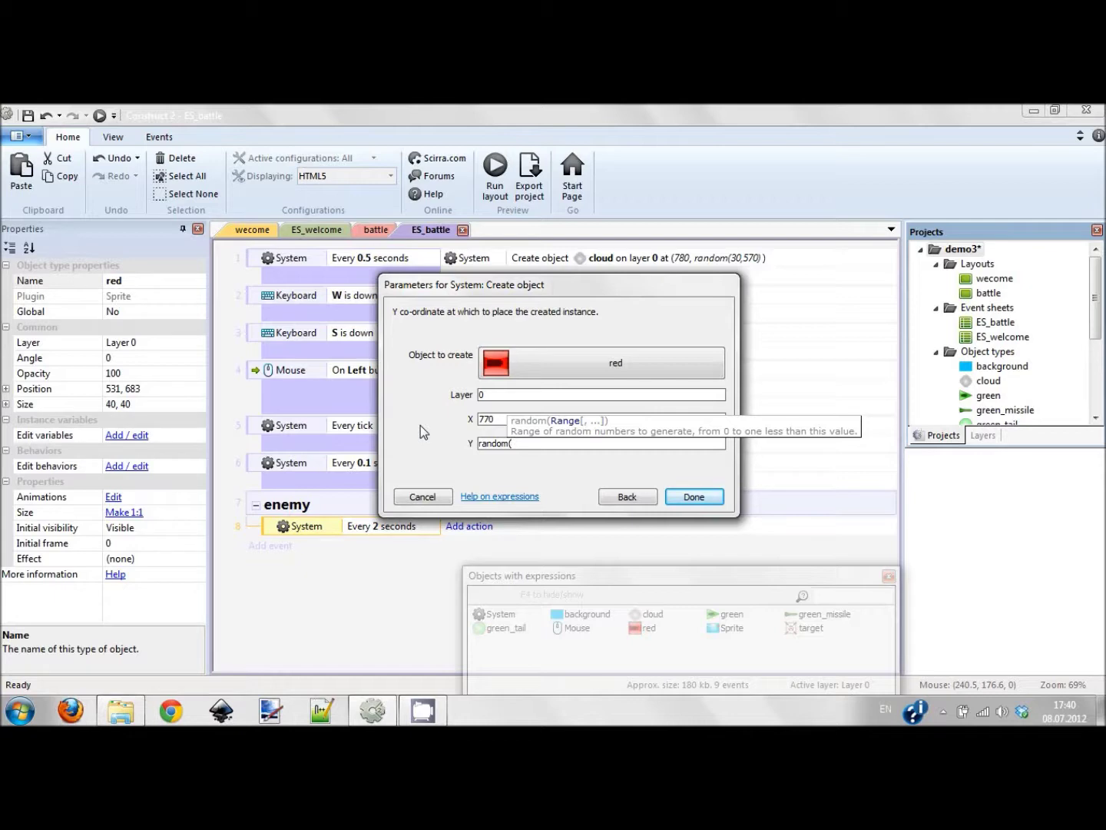
pyautogui.write('30,57')
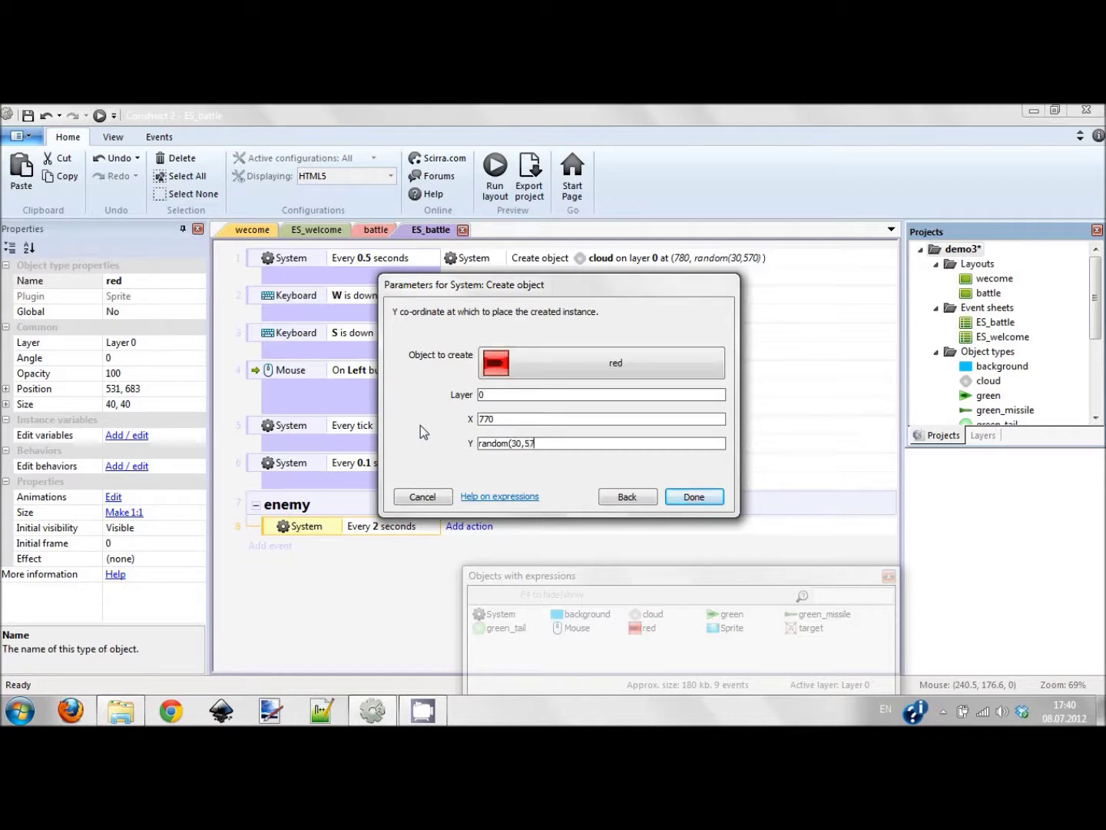
pyautogui.write('0)')
pyautogui.press('Return')
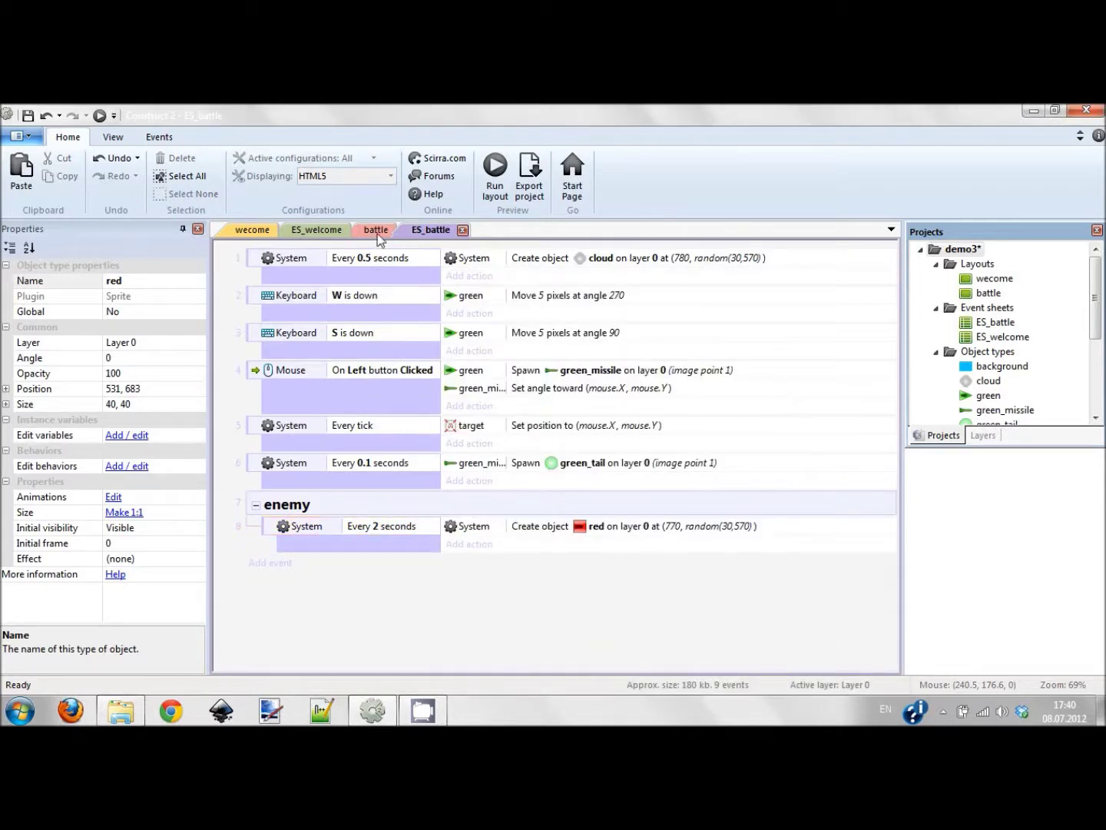
# On the battle layout, give red the Bullet and Destroy outside layout behaviors.
pyautogui.click(378, 232)
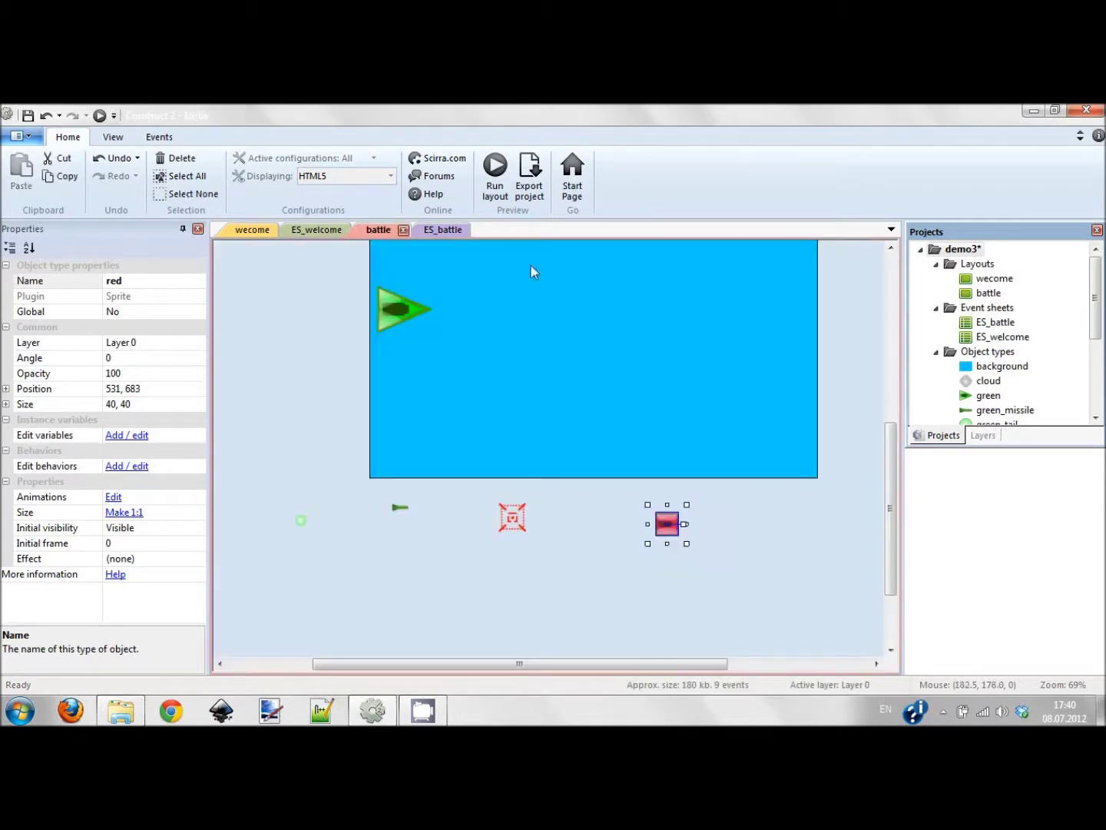
pyautogui.click(127, 465)
pyautogui.click(261, 140)
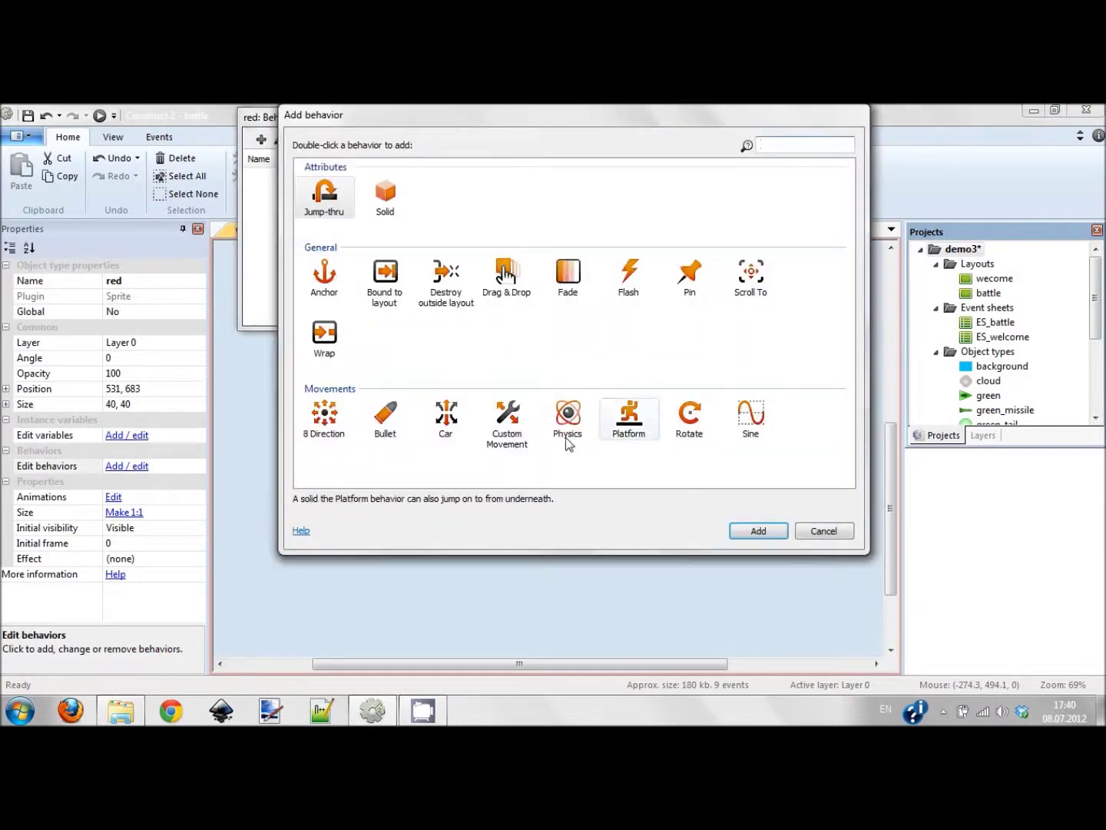
pyautogui.doubleClick(384, 418)
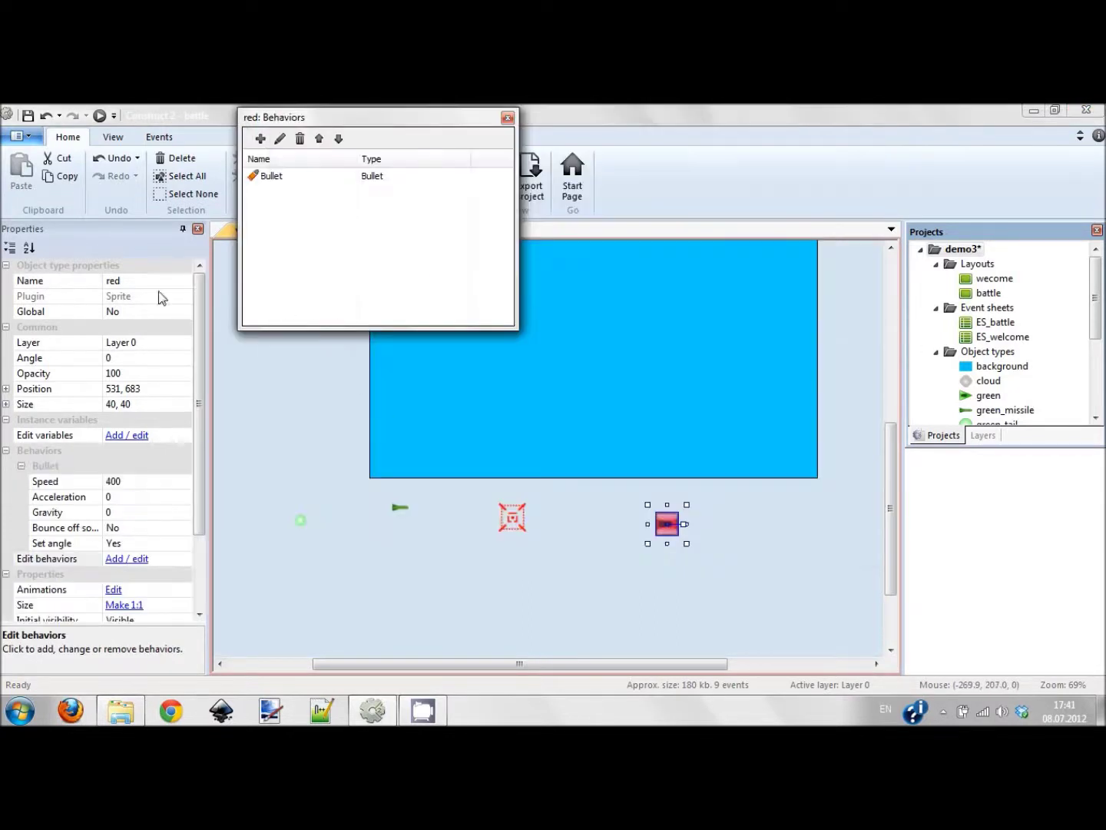
pyautogui.click(261, 138)
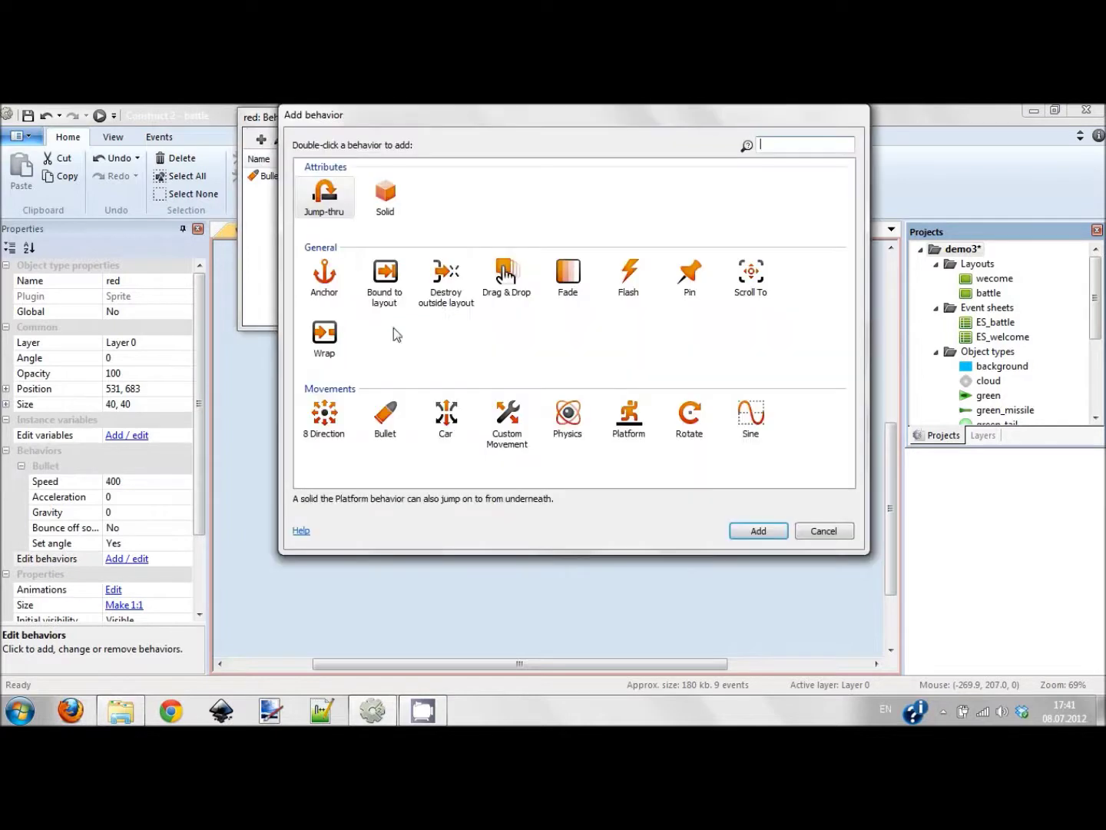
pyautogui.doubleClick(446, 282)
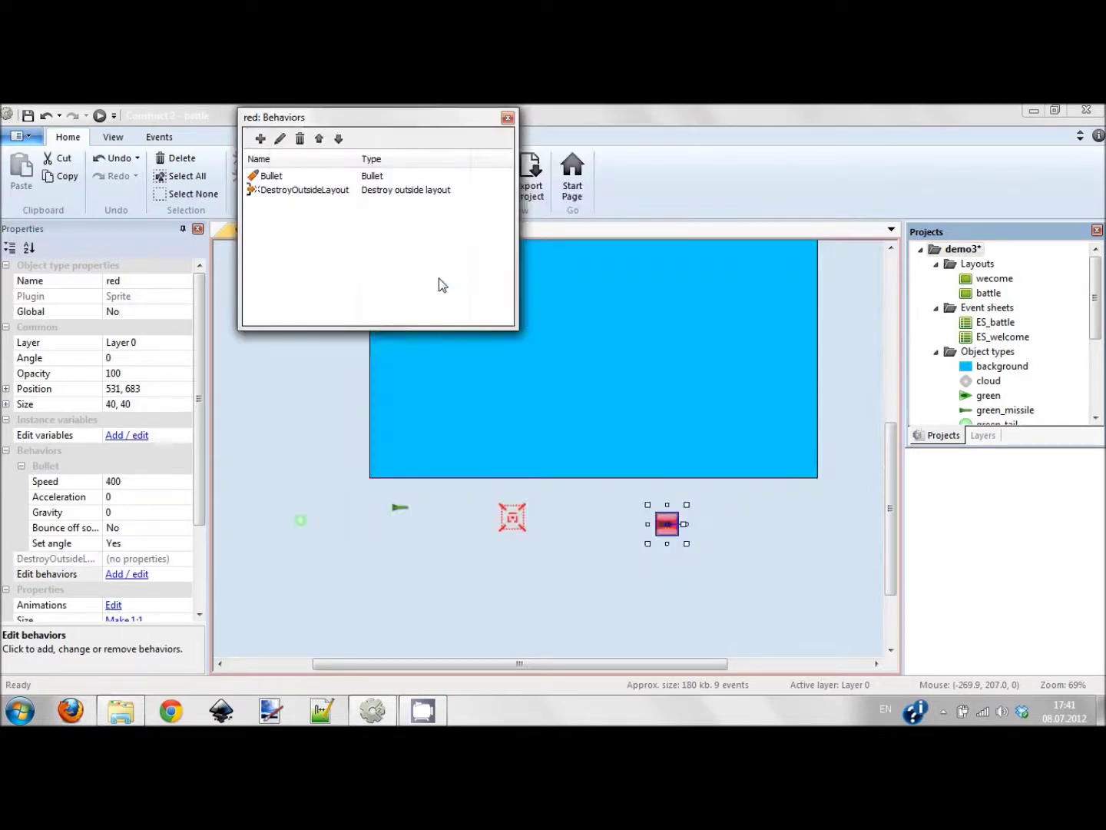
pyautogui.press('Escape')
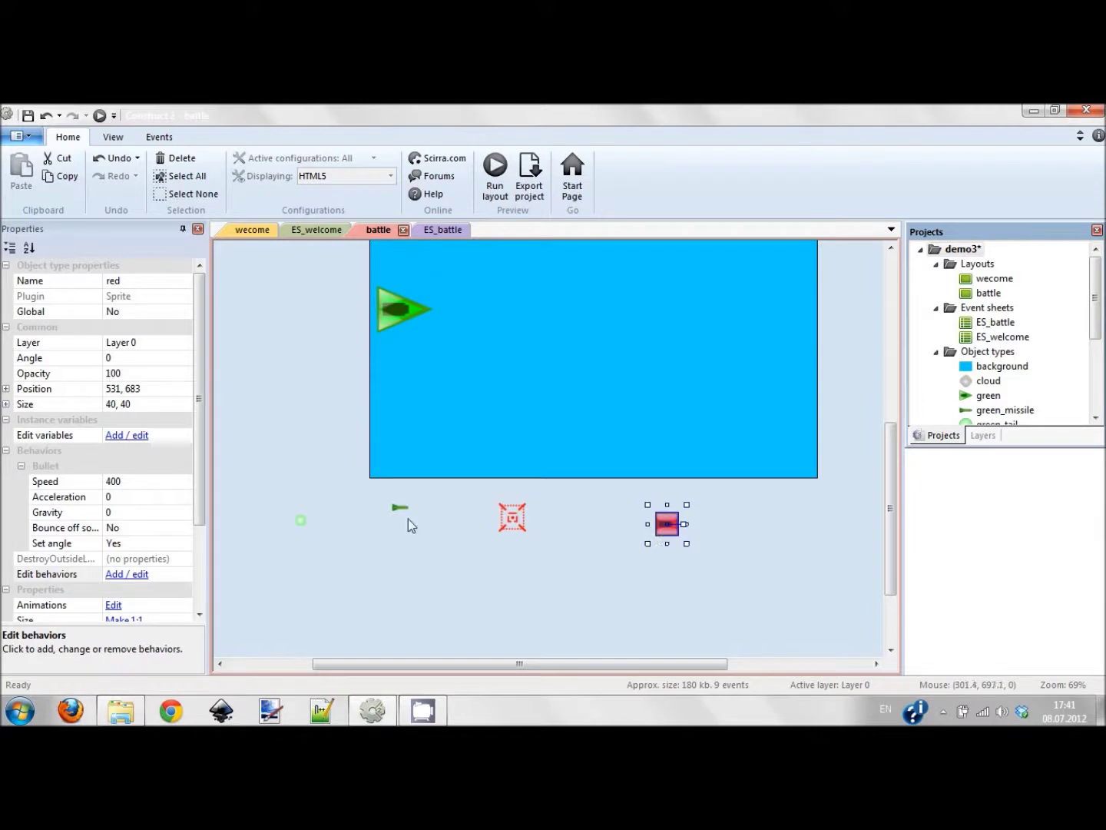
# Set red's Bullet speed to -200 and run the layout preview.
pyautogui.click(135, 489)
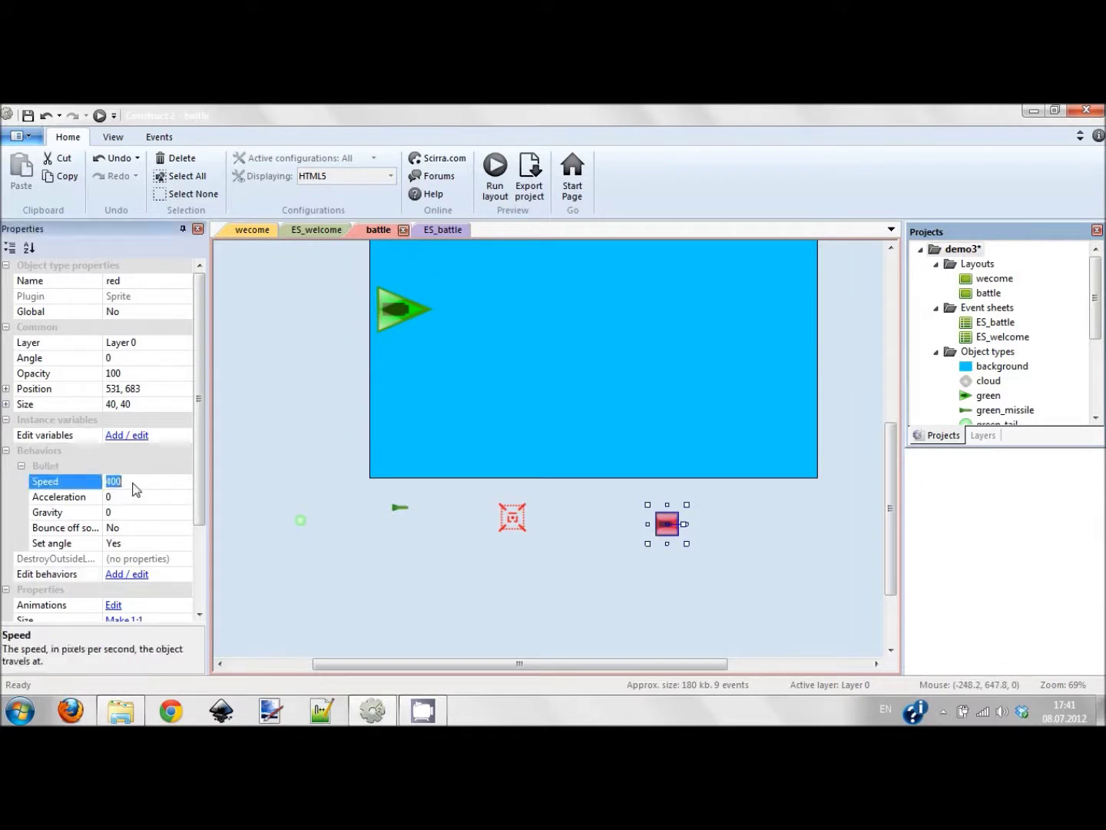
pyautogui.write('-2')
pyautogui.click(100, 116)
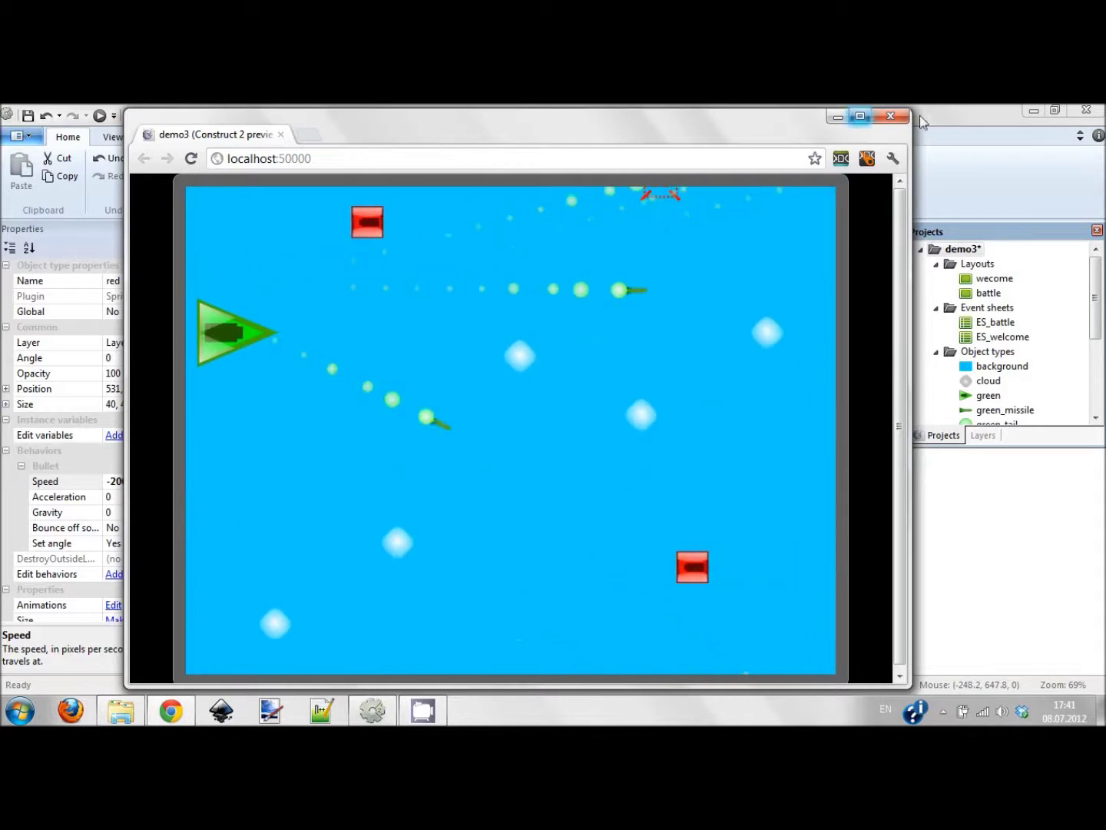
# Close the browser preview after watching red enemies drift left, and deselect the red sprite.
pyautogui.click(891, 116)
pyautogui.click(653, 617)
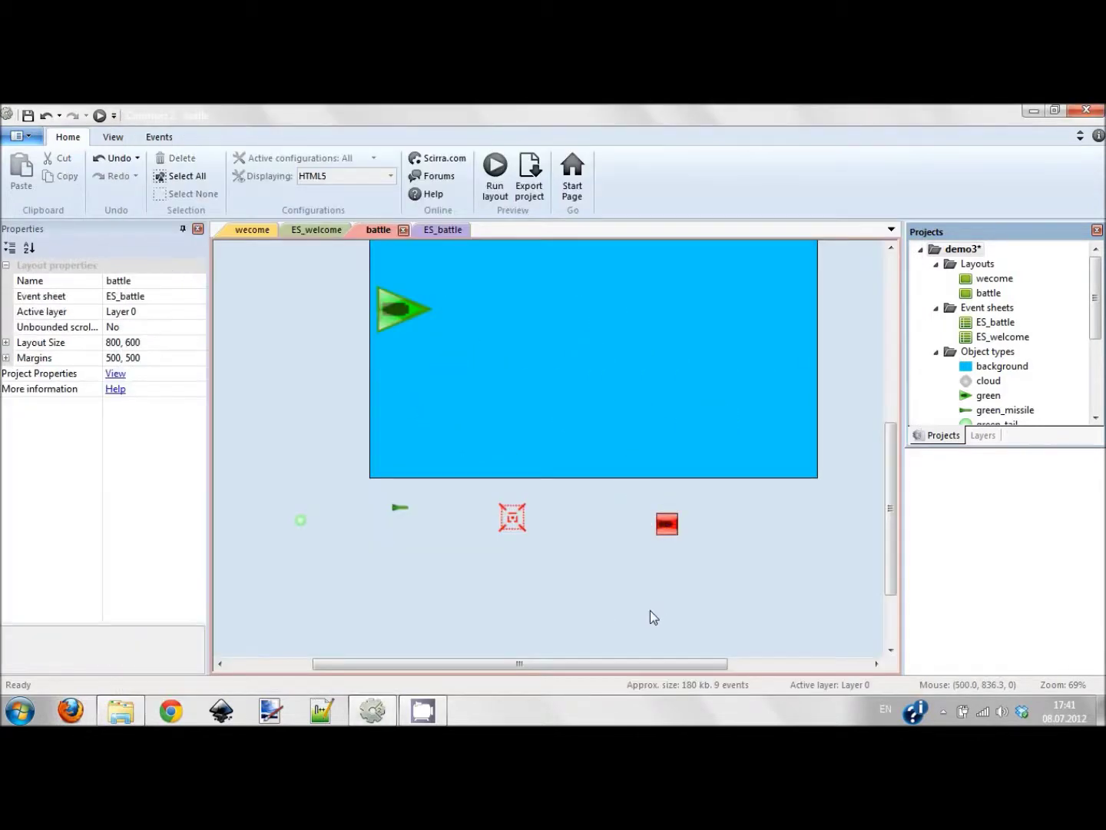
# Open the red sprite's image editor to view its image points, then close it.
pyautogui.click(667, 530)
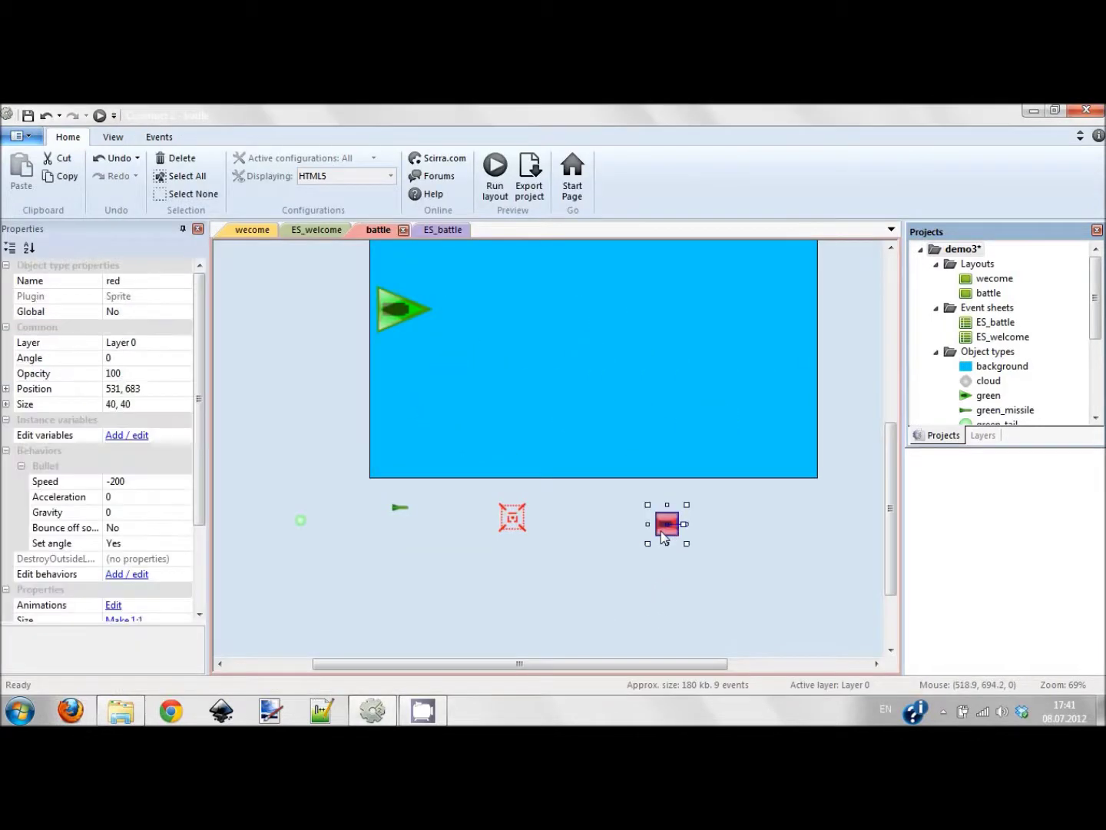
pyautogui.doubleClick(664, 531)
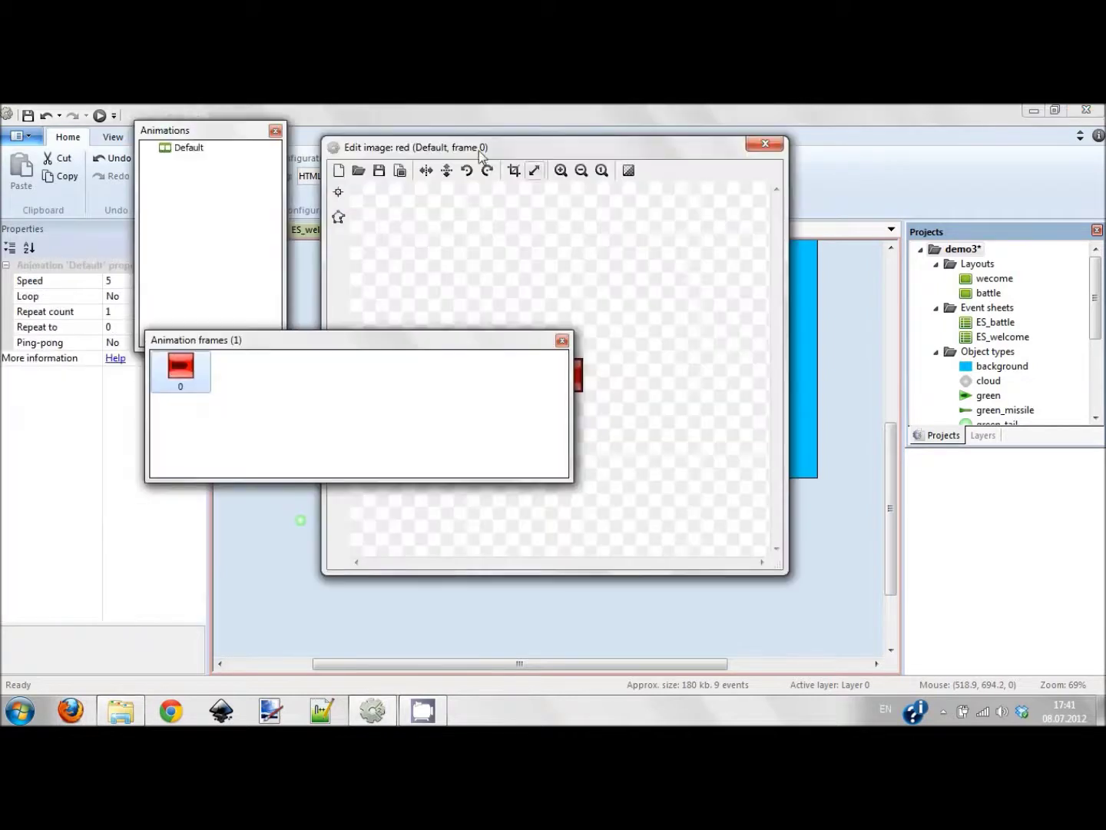
pyautogui.click(337, 194)
pyautogui.scroll(5, 577, 411)
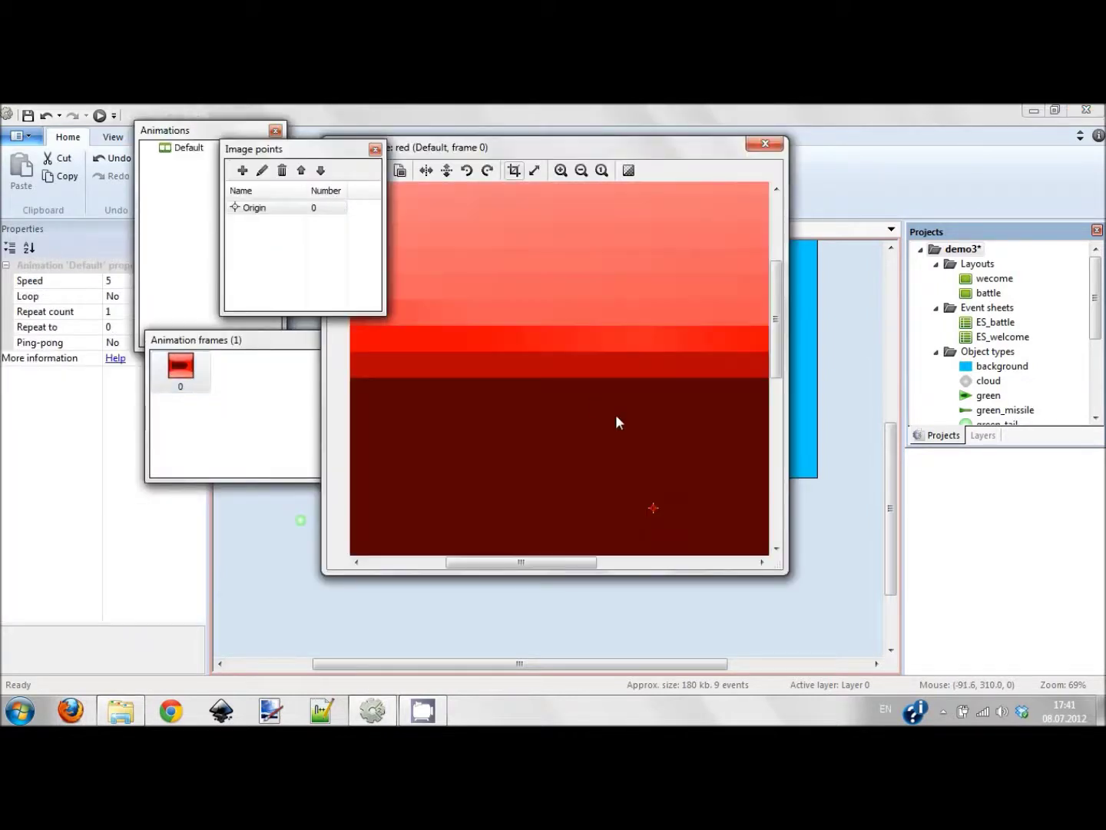
pyautogui.scroll(-2, 616, 414)
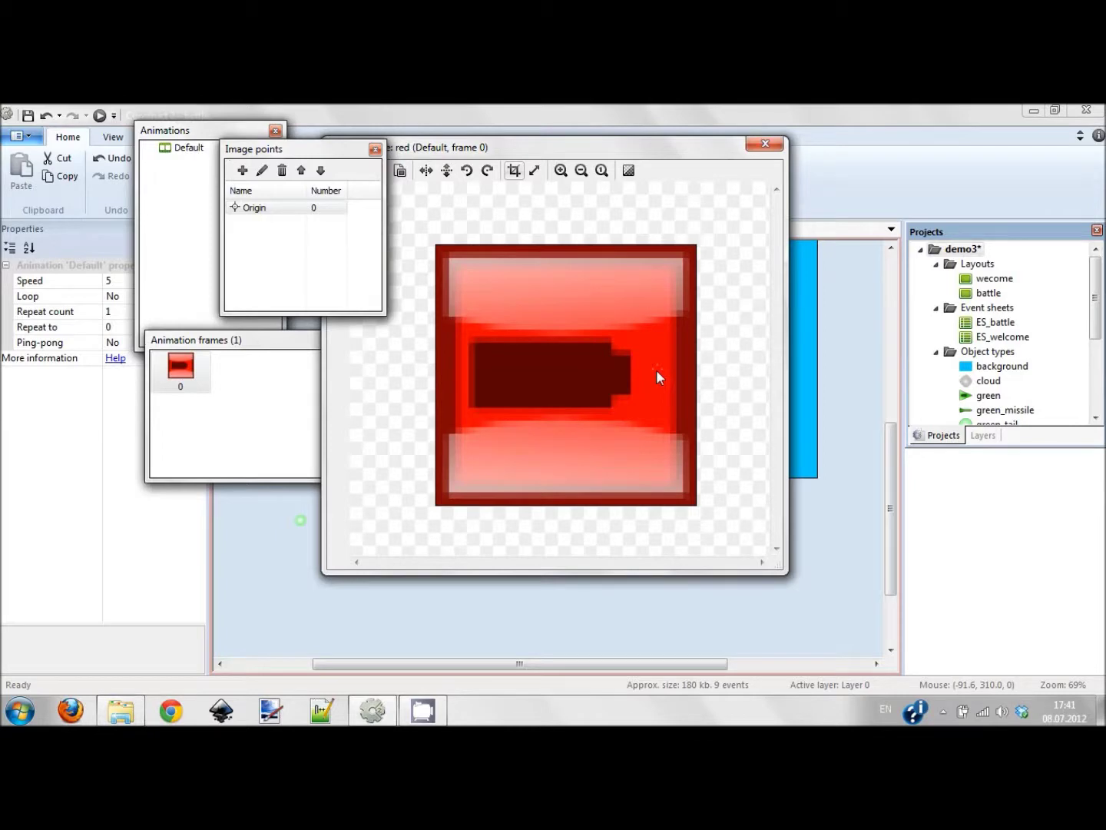
pyautogui.press('Escape')
# Add Imagepoint 1 to the red sprite and close the image editor.
pyautogui.click(656, 564)
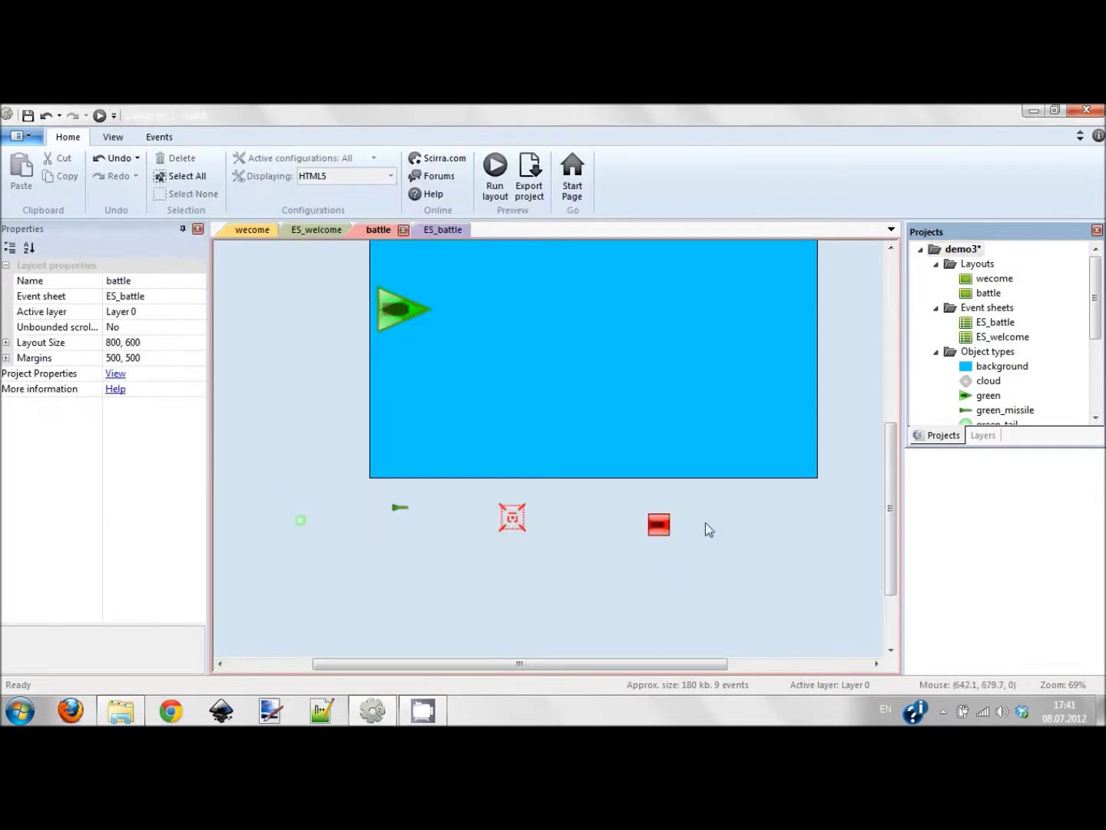
pyautogui.doubleClick(659, 524)
pyautogui.click(338, 192)
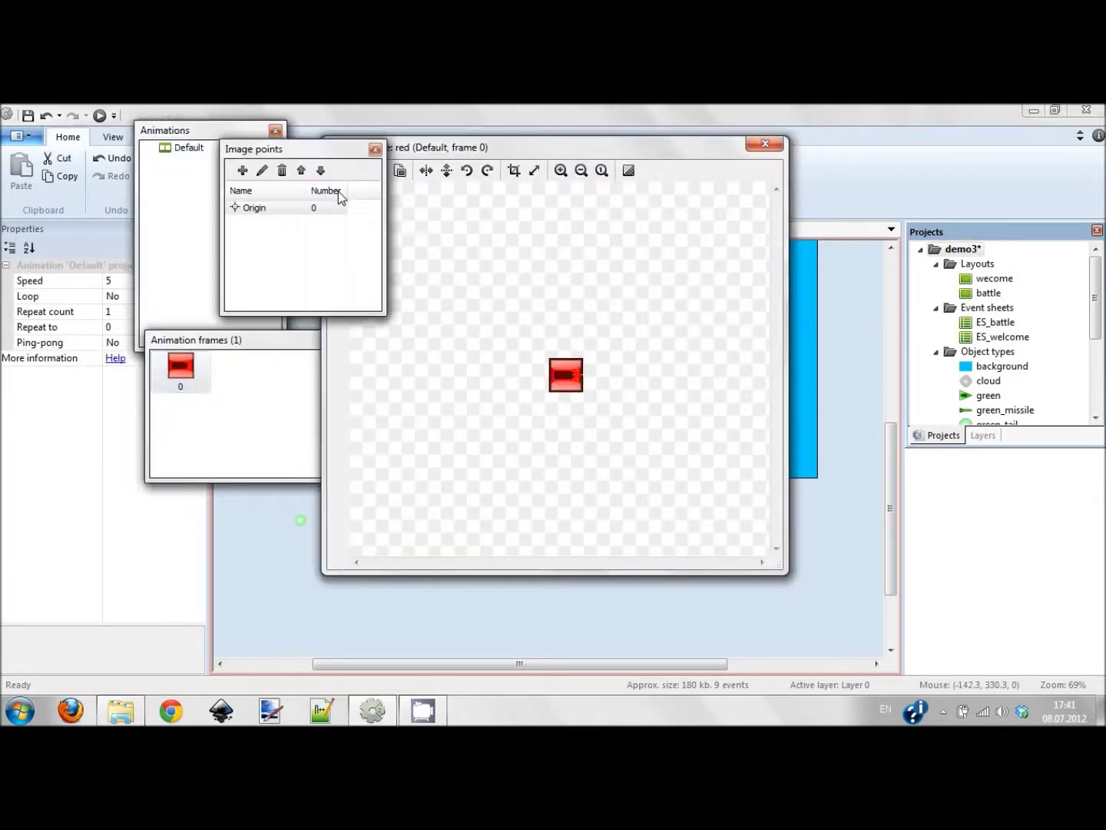
pyautogui.scroll(5, 580, 396)
pyautogui.scroll(-2, 587, 392)
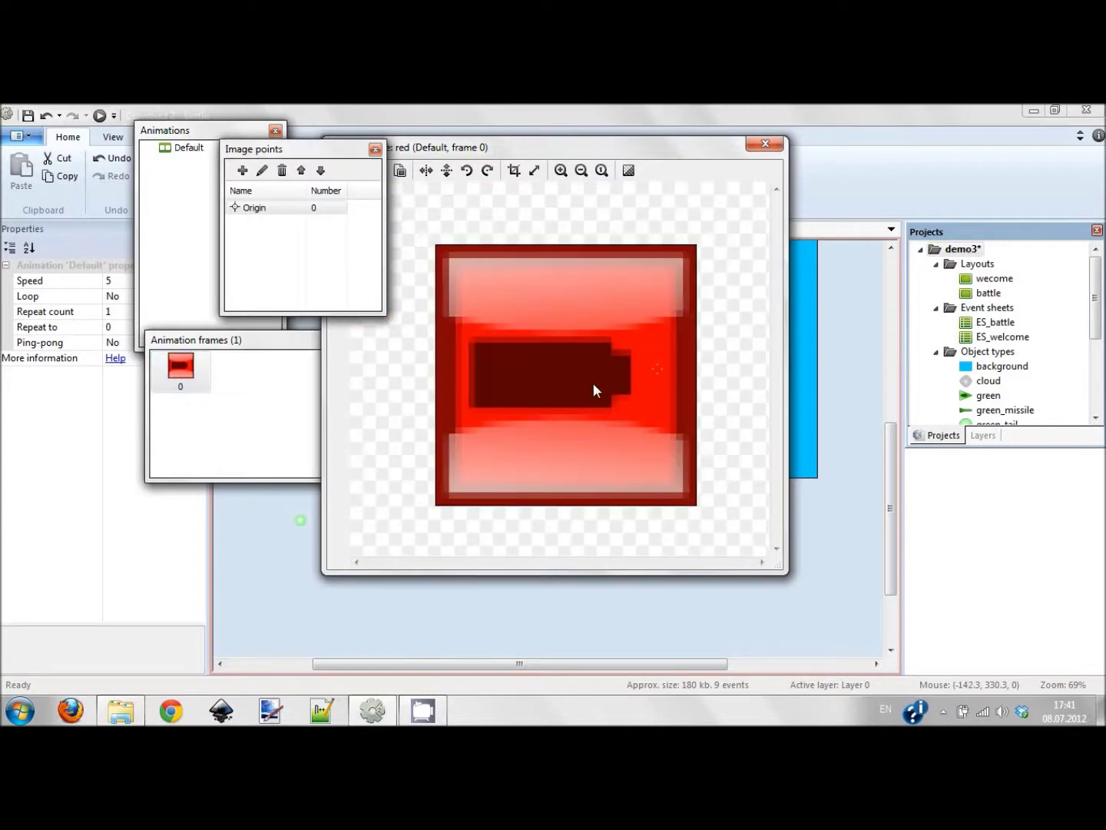
pyautogui.click(242, 169)
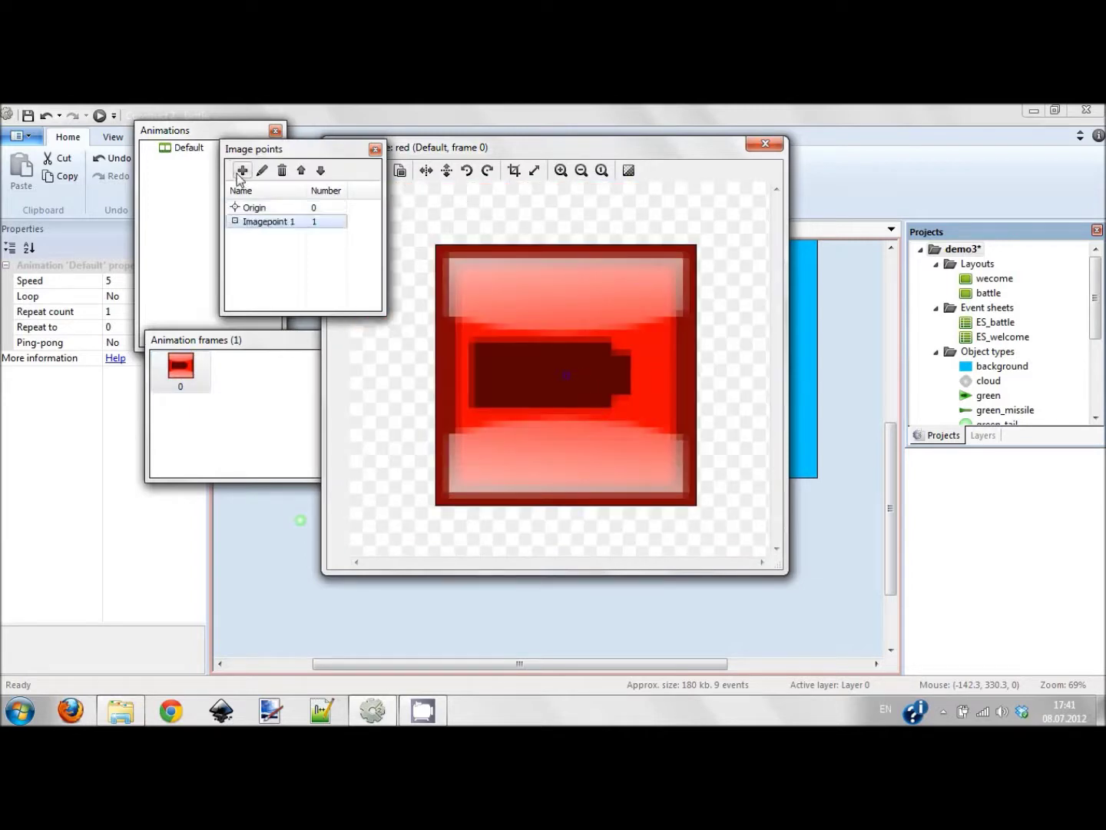
pyautogui.click(664, 374)
pyautogui.press('Escape')
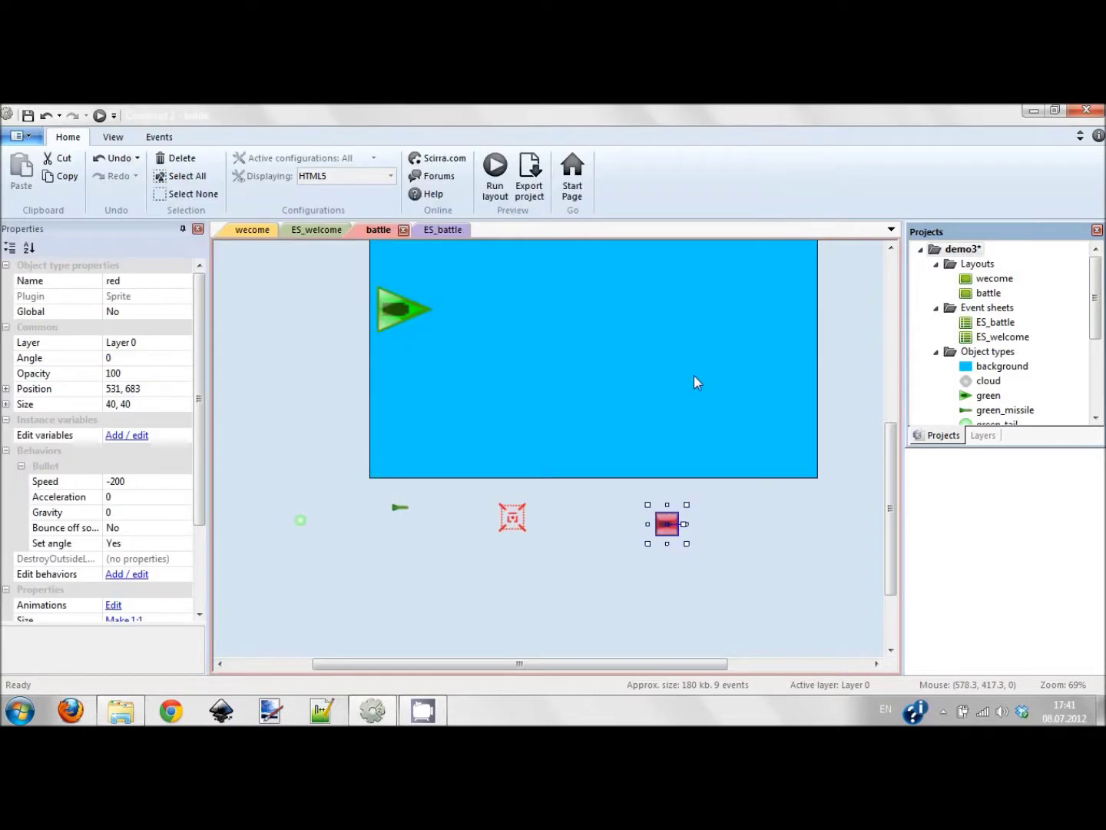
# Return to the ES_battle event sheet and bring up the options for event 8.
pyautogui.click(582, 609)
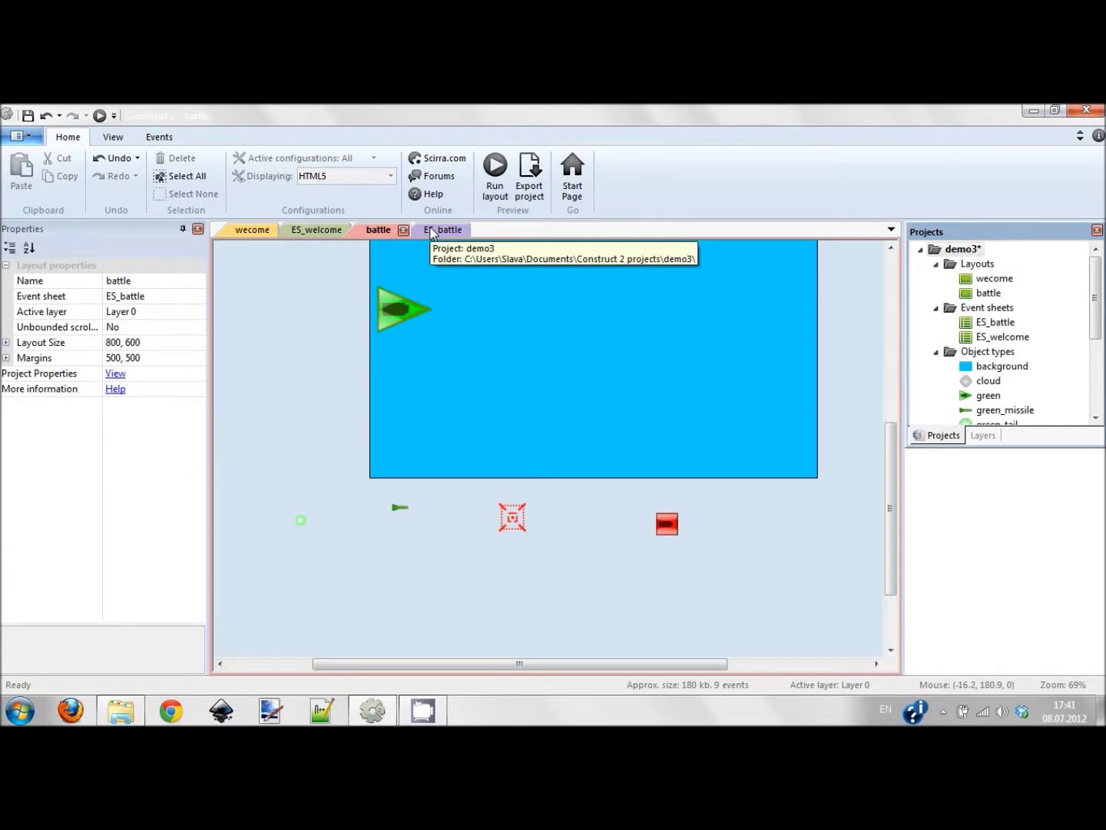
pyautogui.click(437, 231)
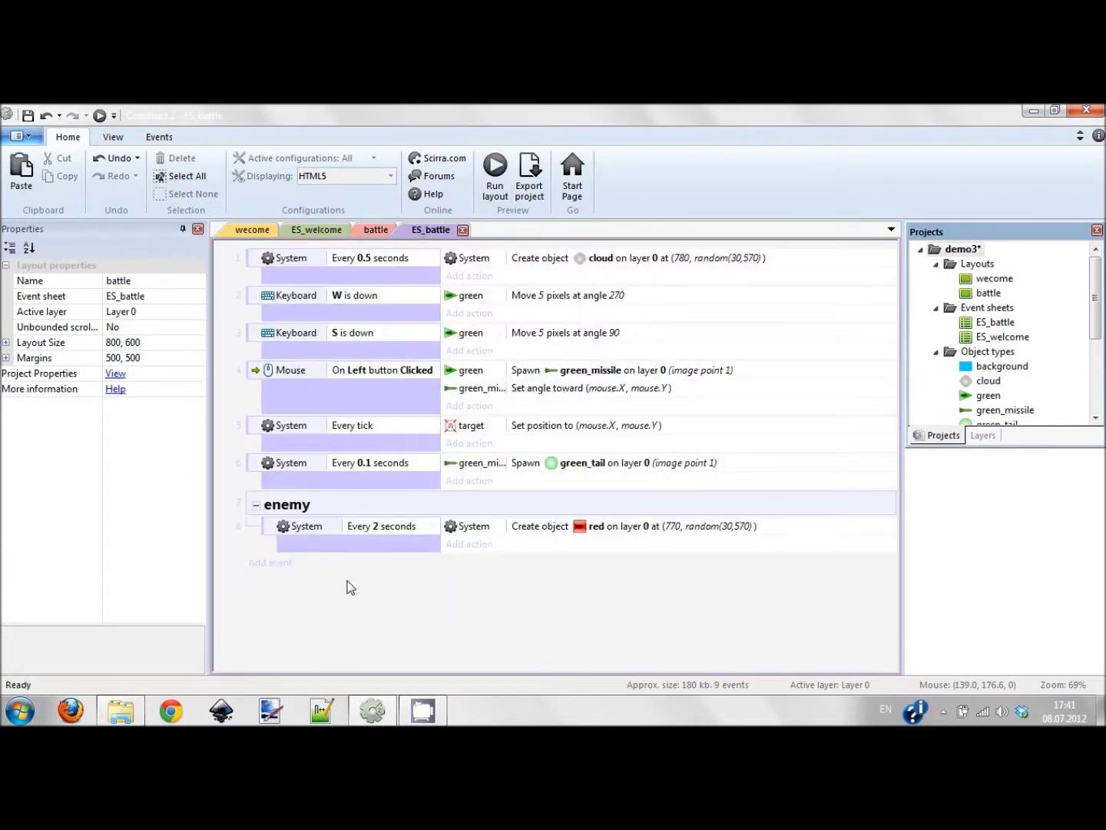
pyautogui.rightClick(321, 533)
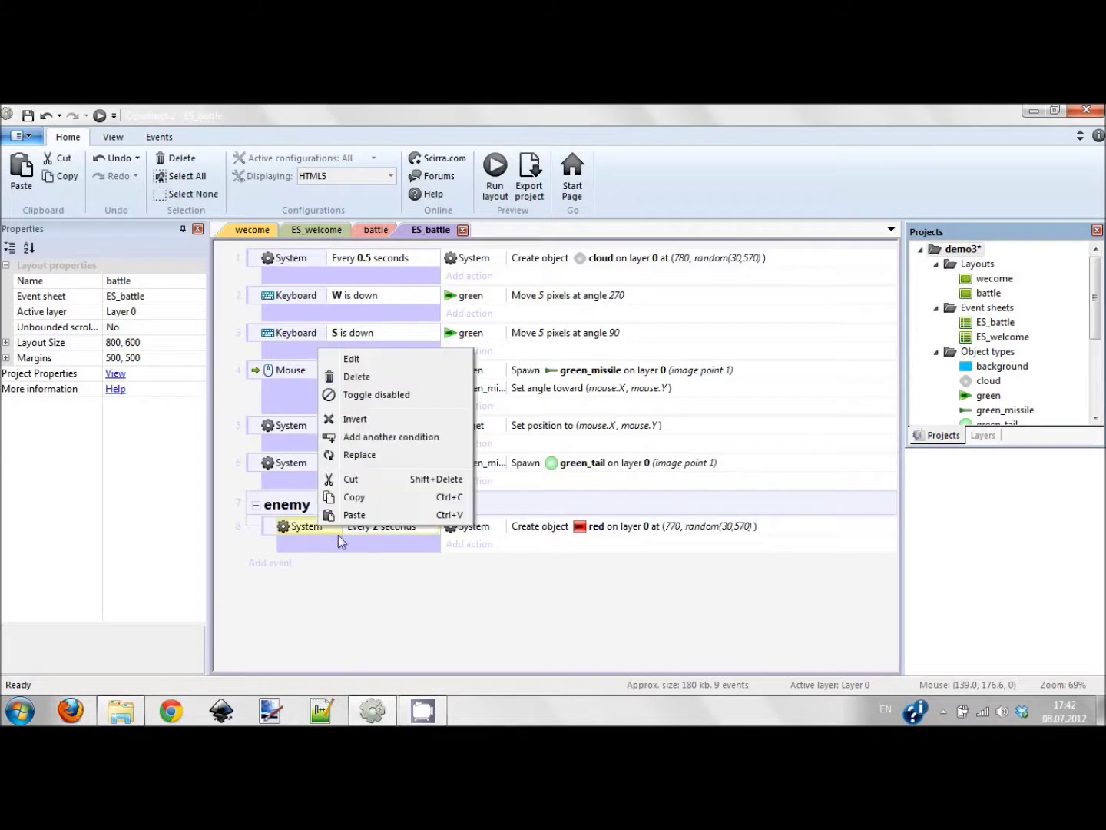
pyautogui.click(366, 531)
pyautogui.rightClick(336, 546)
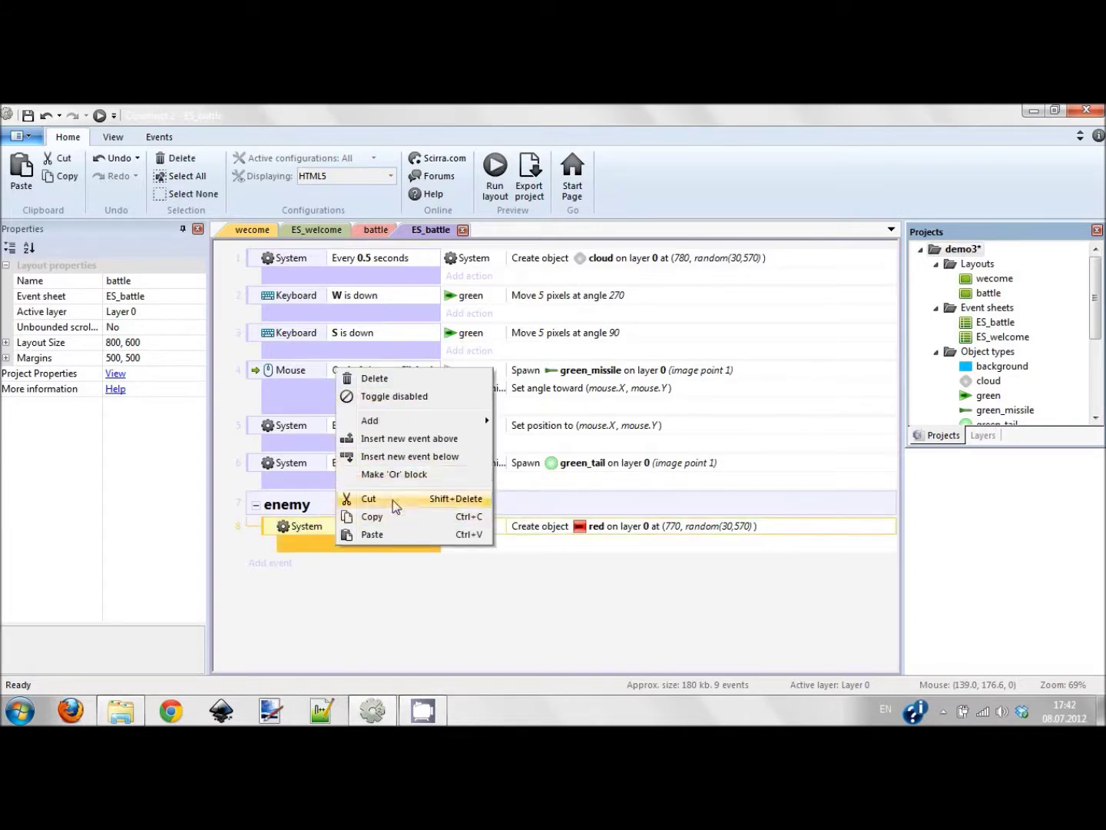
pyautogui.moveTo(370, 420)
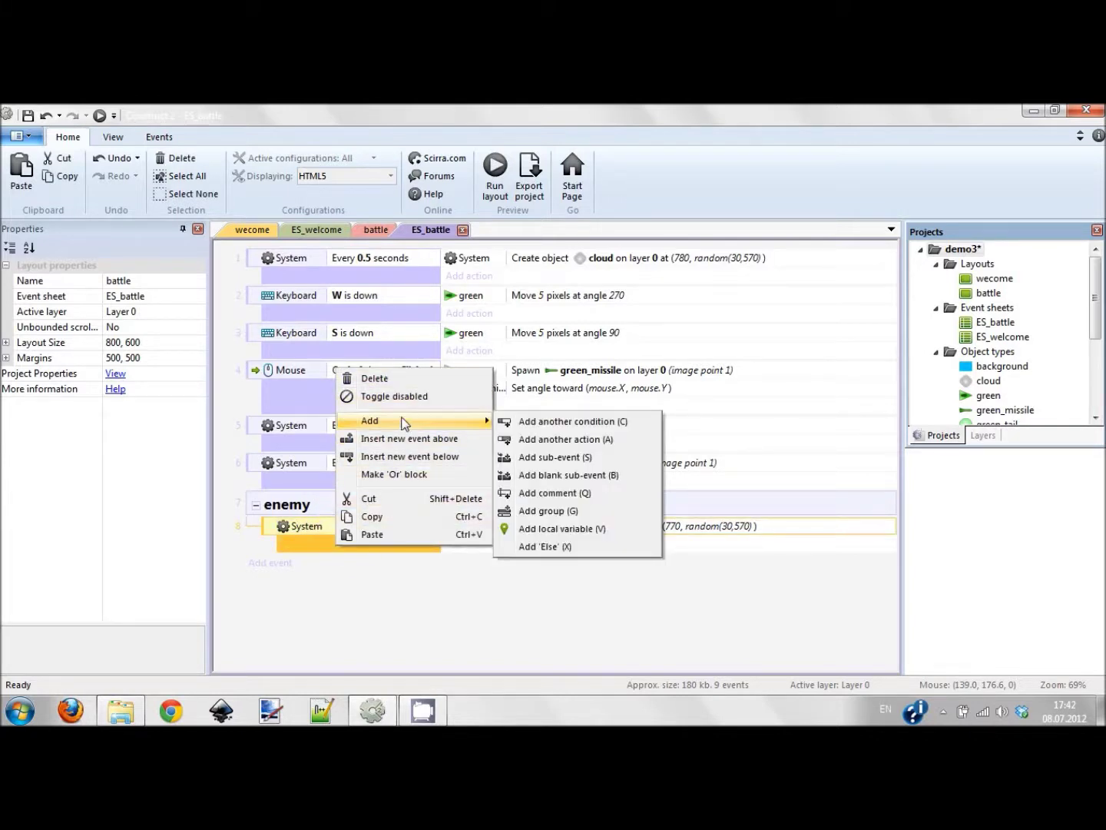
# Start an enemy-group event, then cancel the mistaken red condition choice.
pyautogui.rightClick(291, 507)
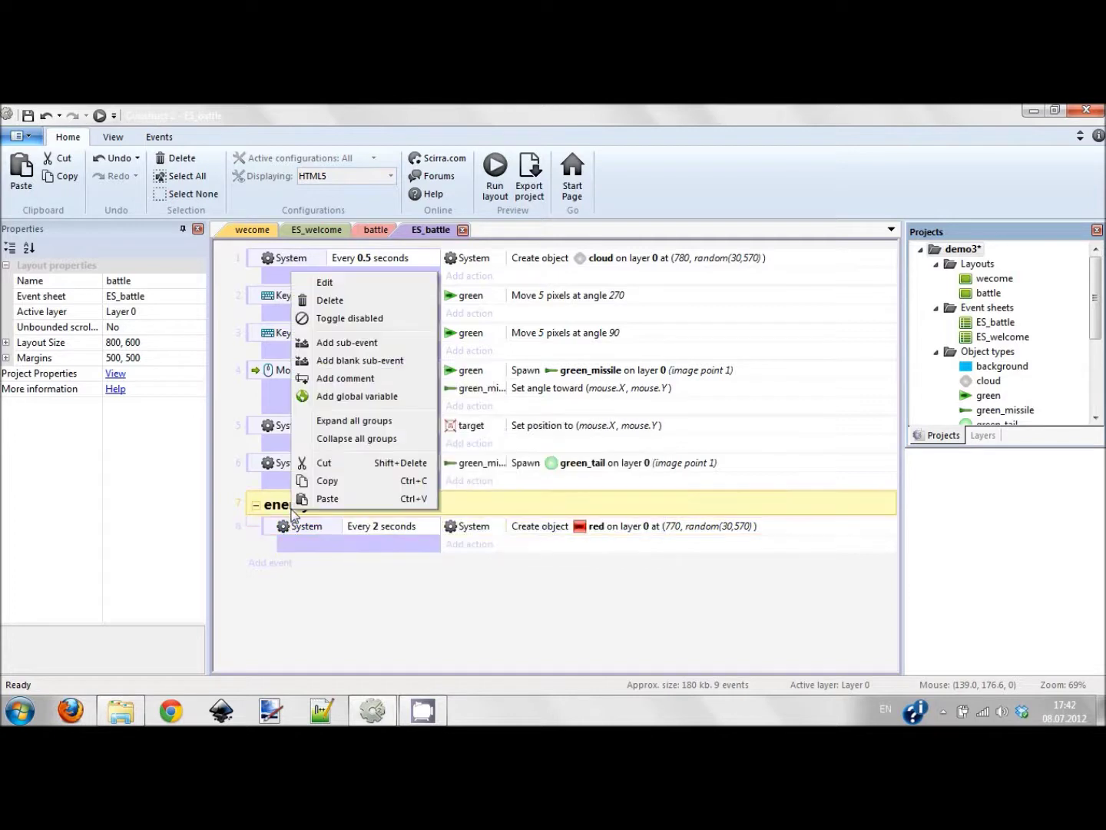
pyautogui.click(347, 342)
pyautogui.doubleClick(480, 281)
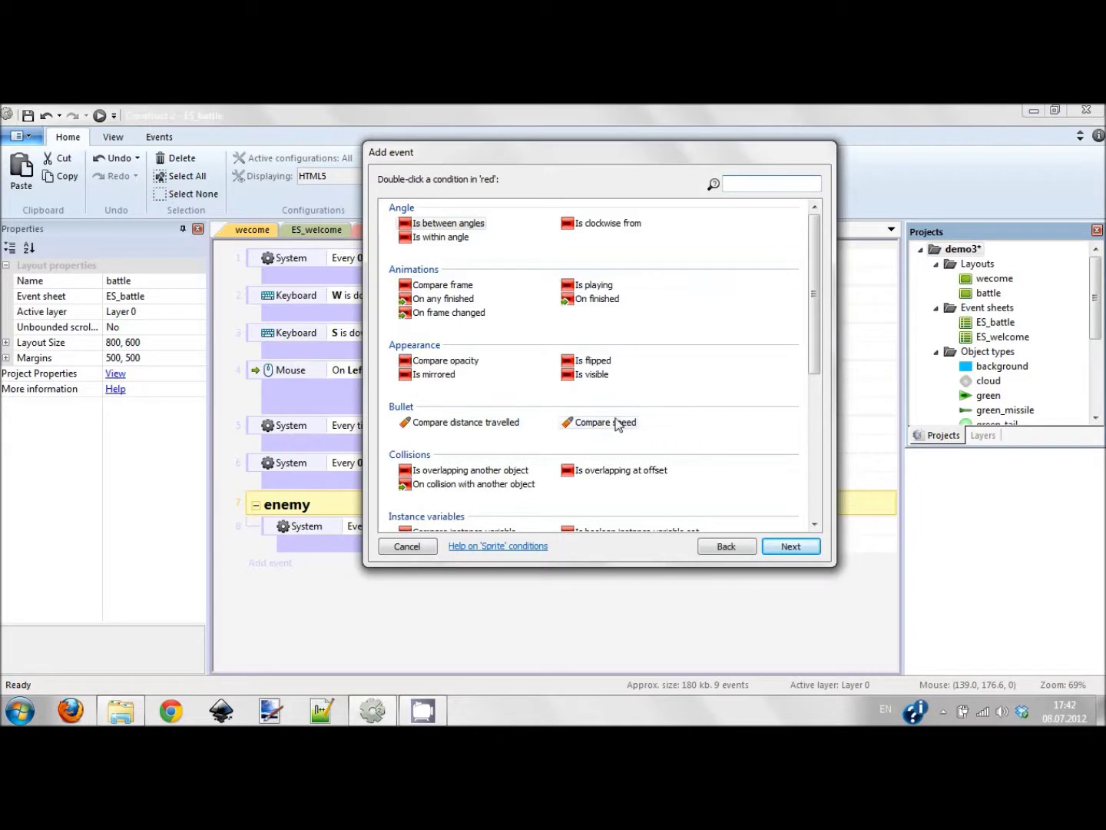
pyautogui.press('Escape')
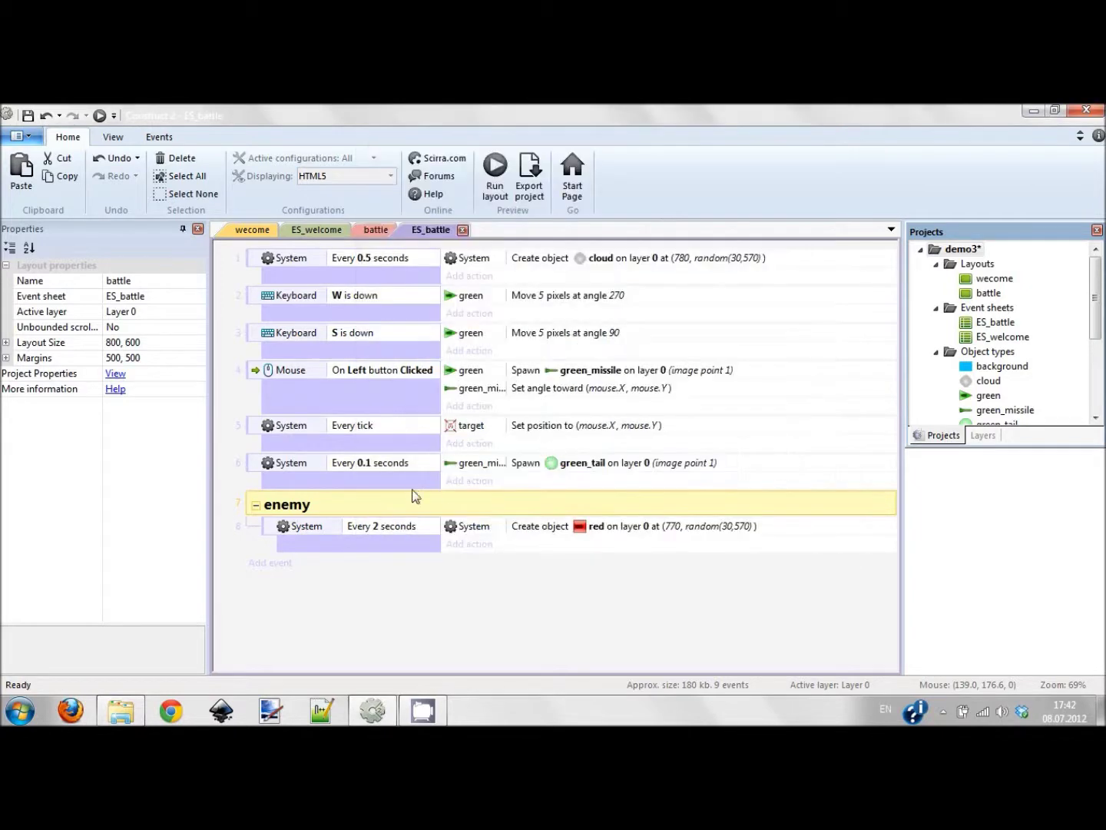
# Add an enemy-group event with condition System > Every random(2,3) seconds.
pyautogui.rightClick(374, 508)
pyautogui.click(434, 342)
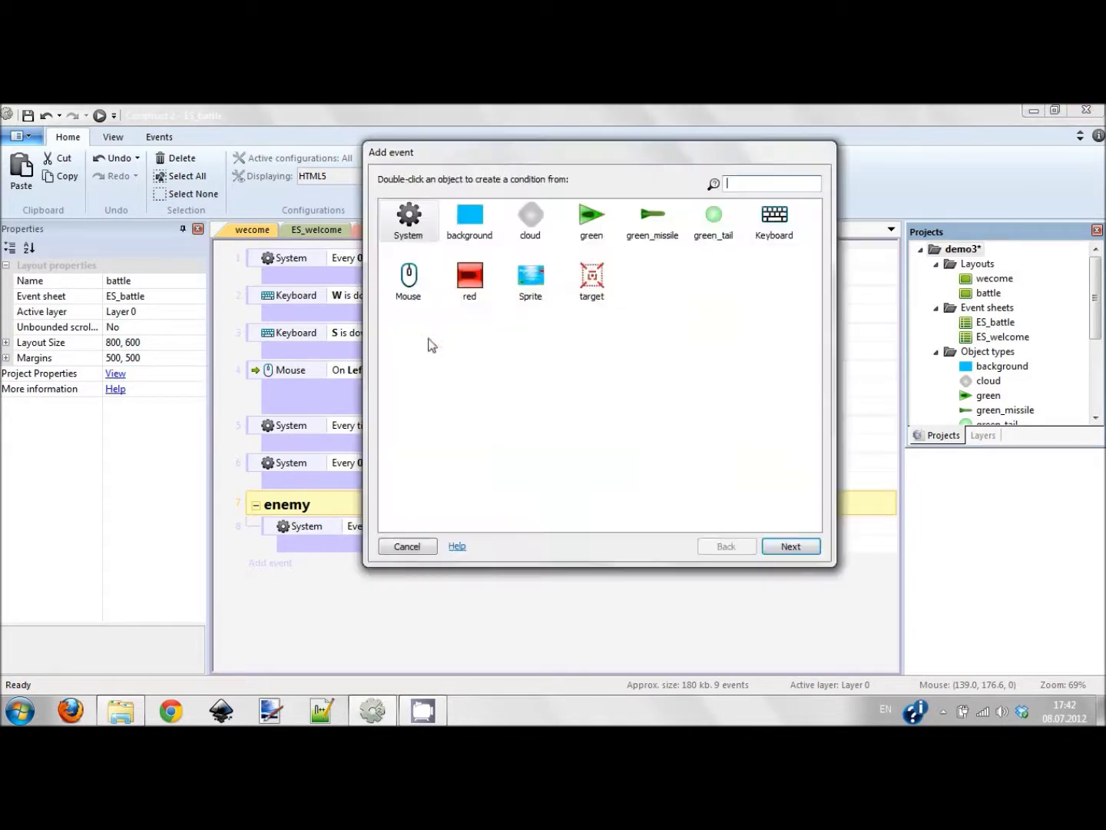
pyautogui.doubleClick(422, 219)
pyautogui.write('eve')
pyautogui.click(442, 273)
pyautogui.doubleClick(443, 273)
pyautogui.write('random')
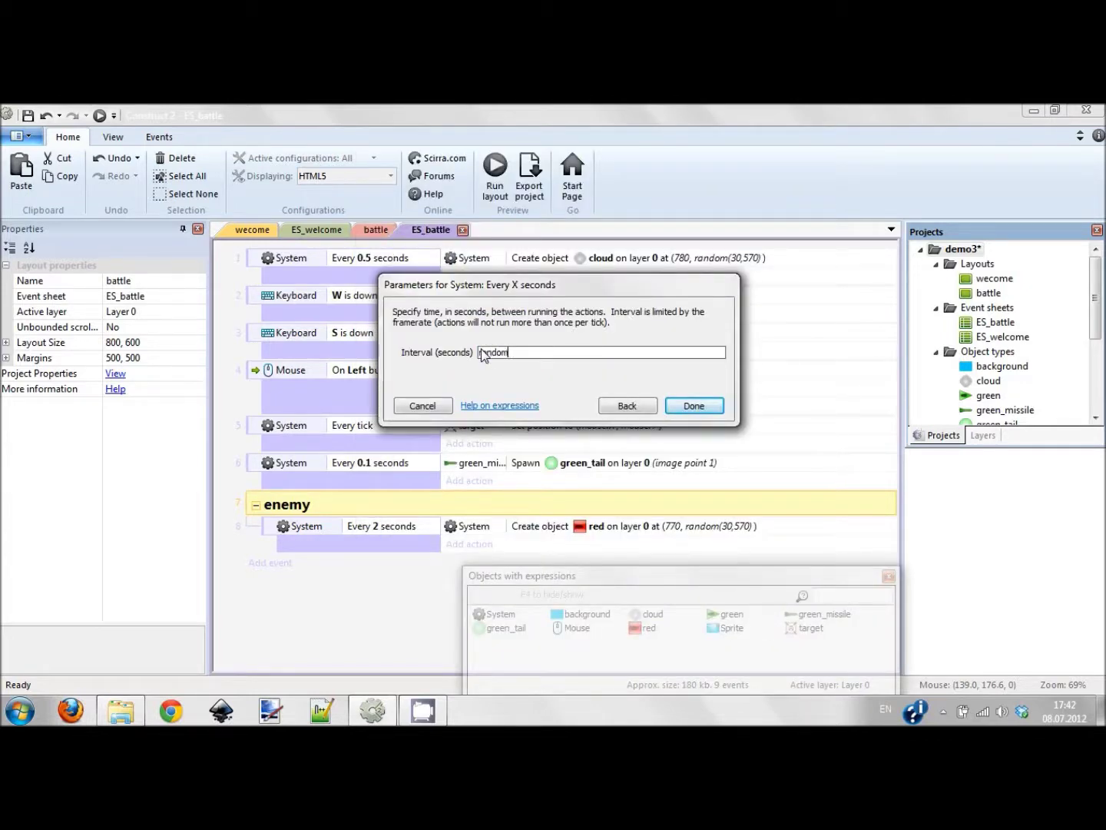
pyautogui.write('(2,3')
pyautogui.press('Return')
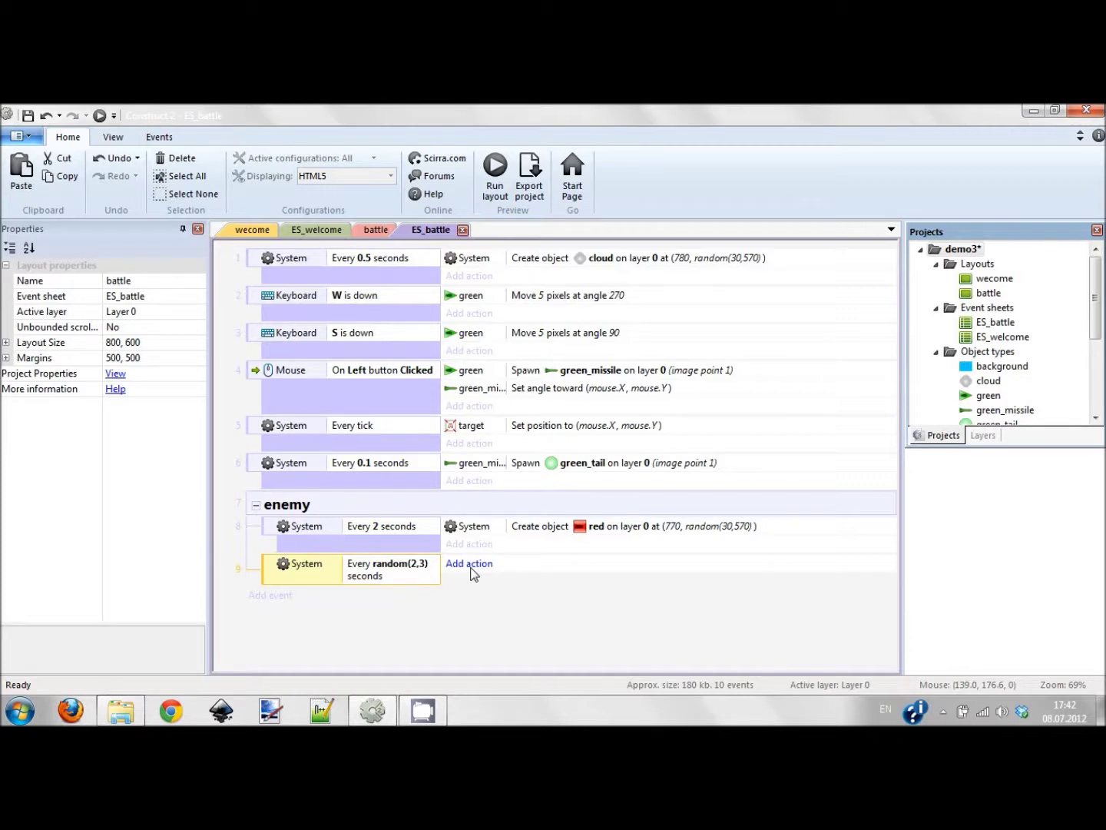
# Abandon the action and insert a new sprite below the play area using the missile_red image.
pyautogui.click(470, 567)
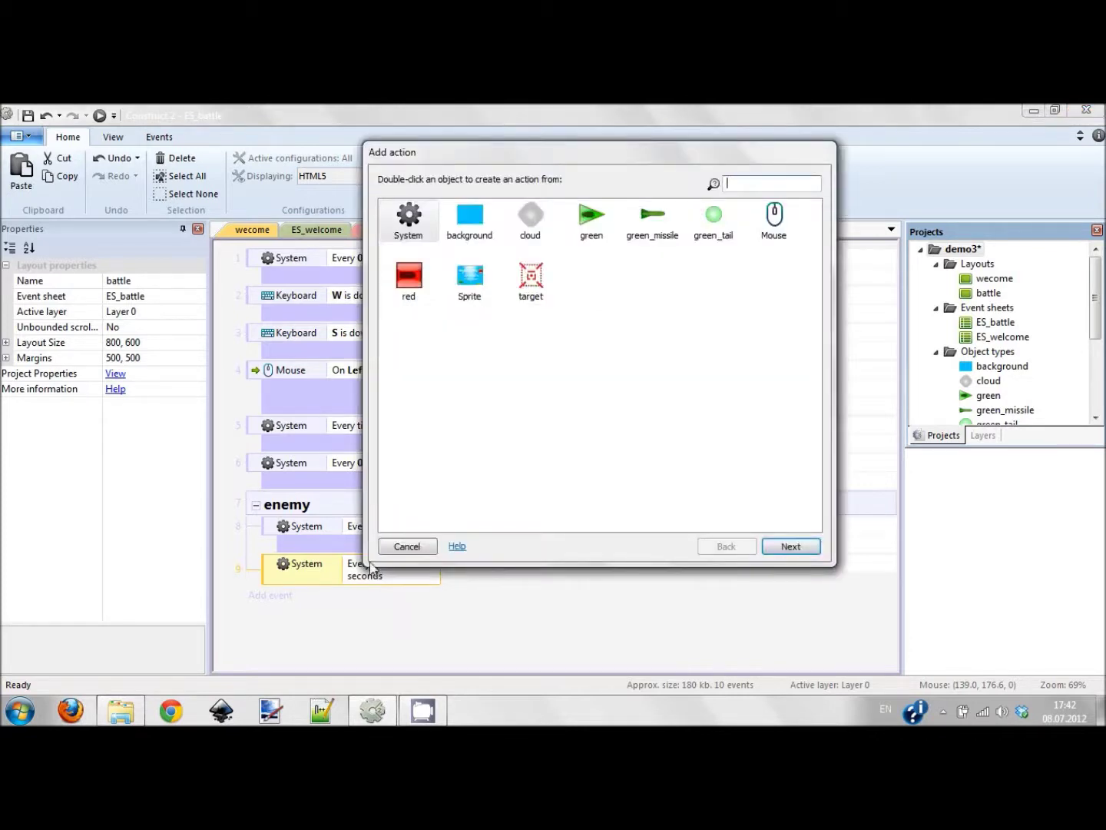
pyautogui.doubleClick(421, 299)
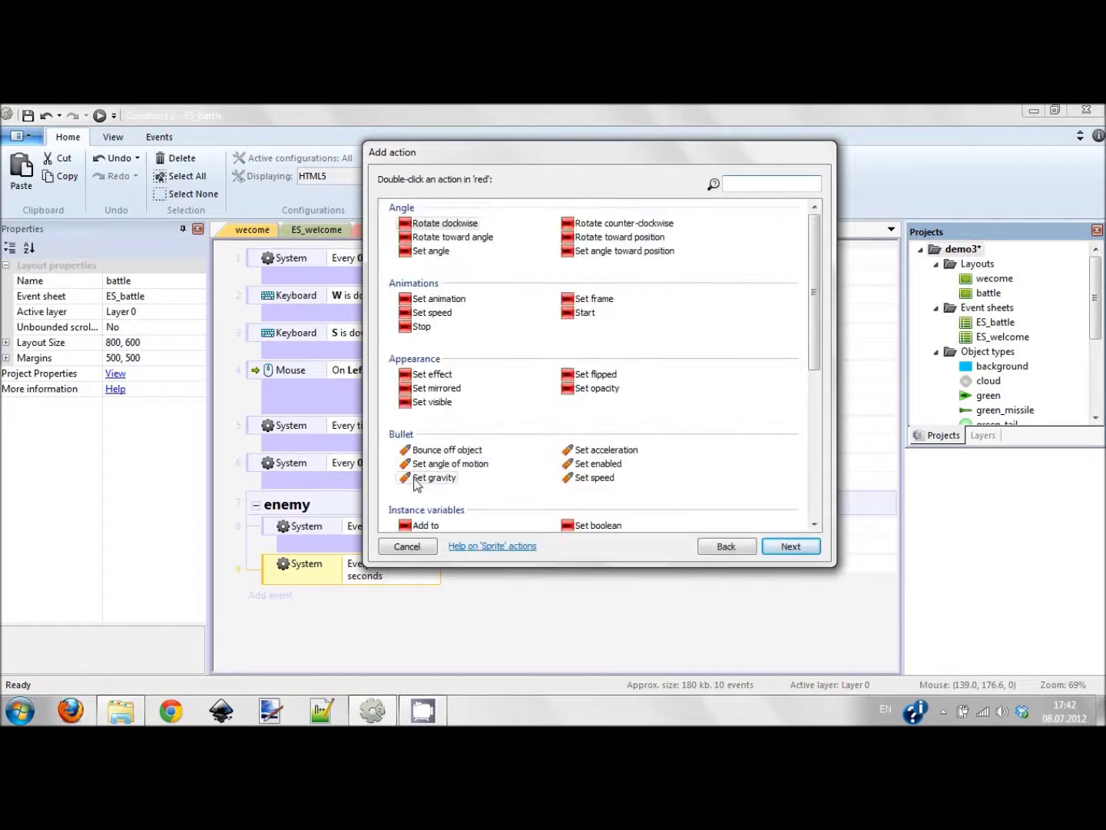
pyautogui.press('Escape')
pyautogui.click(374, 233)
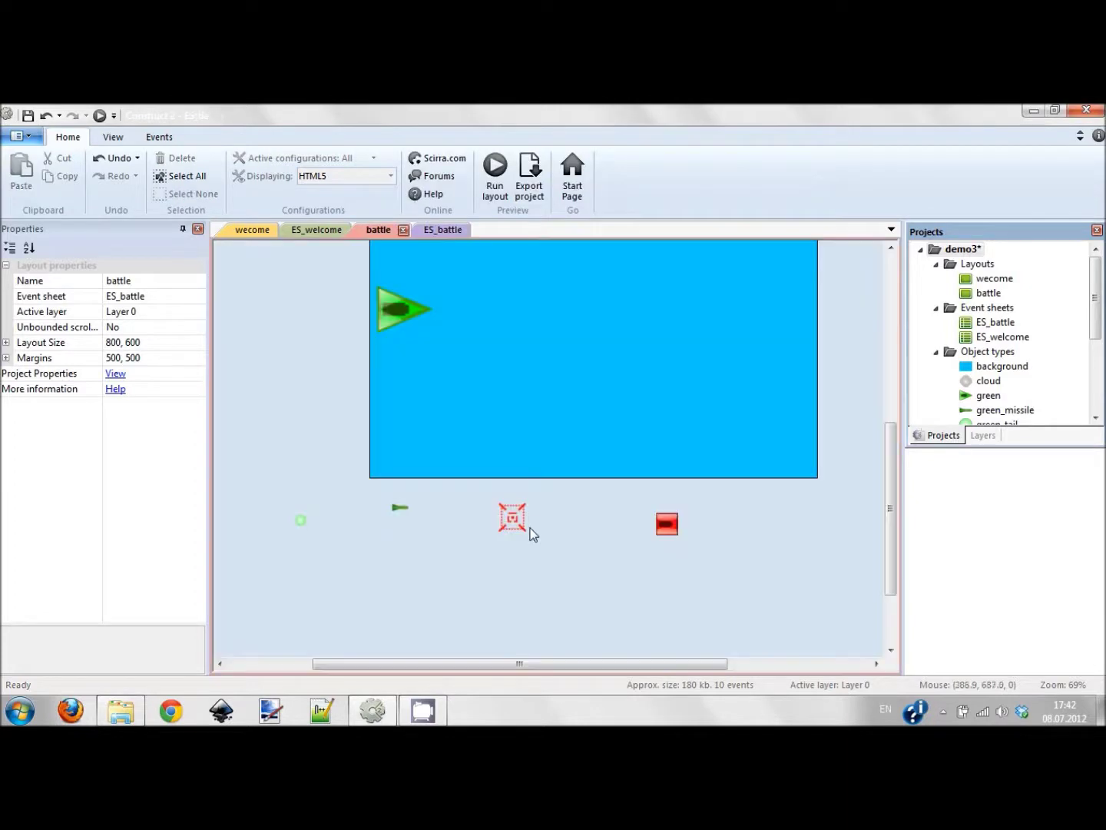
pyautogui.doubleClick(567, 566)
pyautogui.press('Escape')
pyautogui.click(472, 622)
pyautogui.click(358, 171)
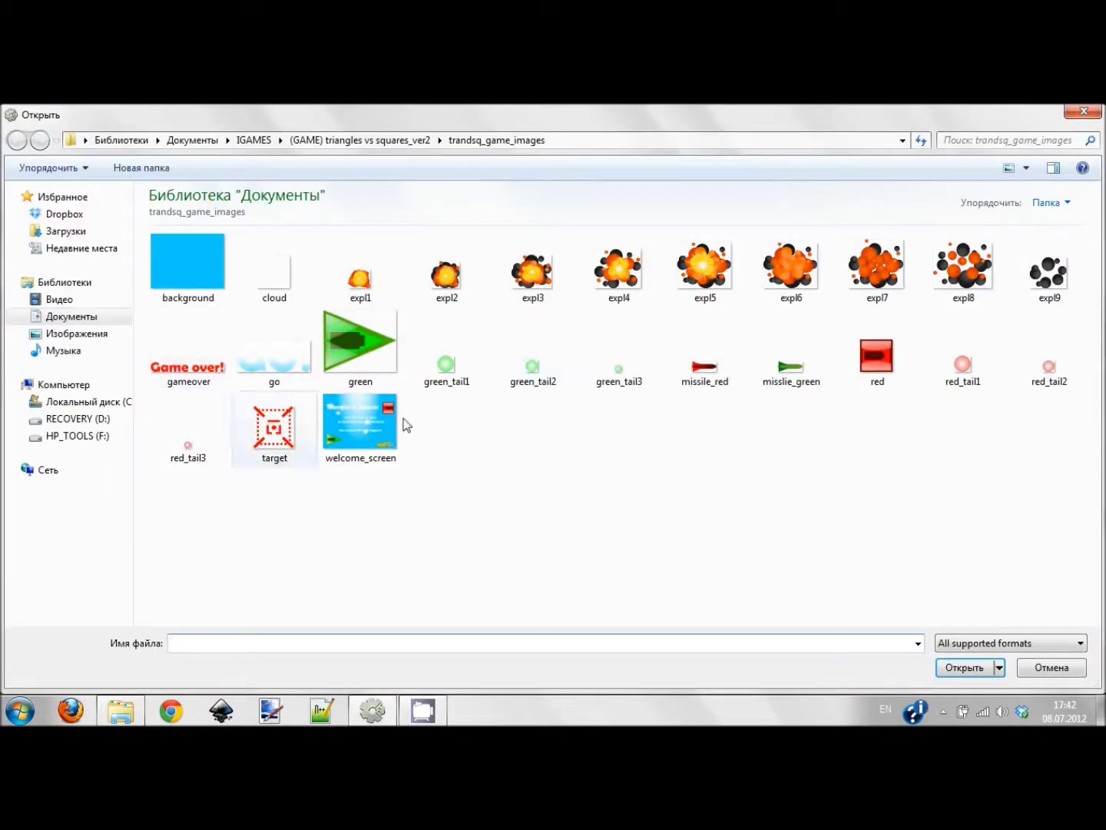
pyautogui.doubleClick(705, 367)
pyautogui.click(781, 143)
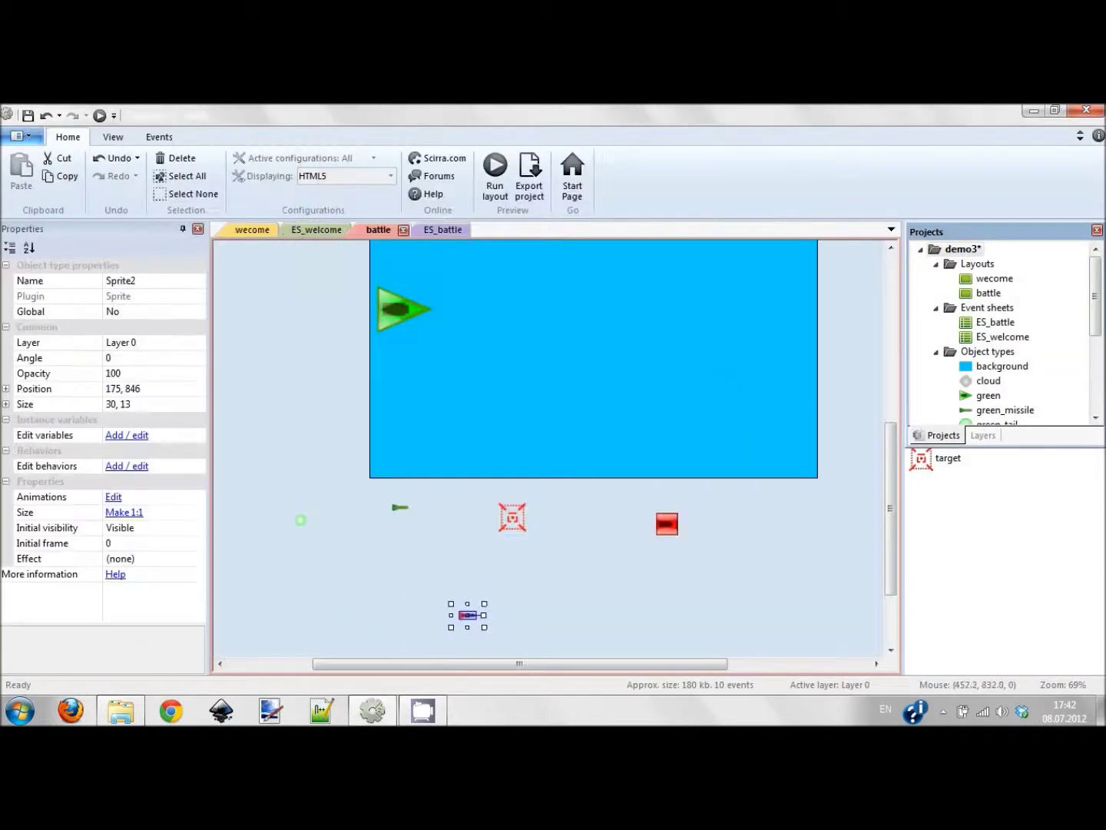
# Give the missile sprite the Bullet and Destroy outside layout behaviors.
pyautogui.click(467, 598)
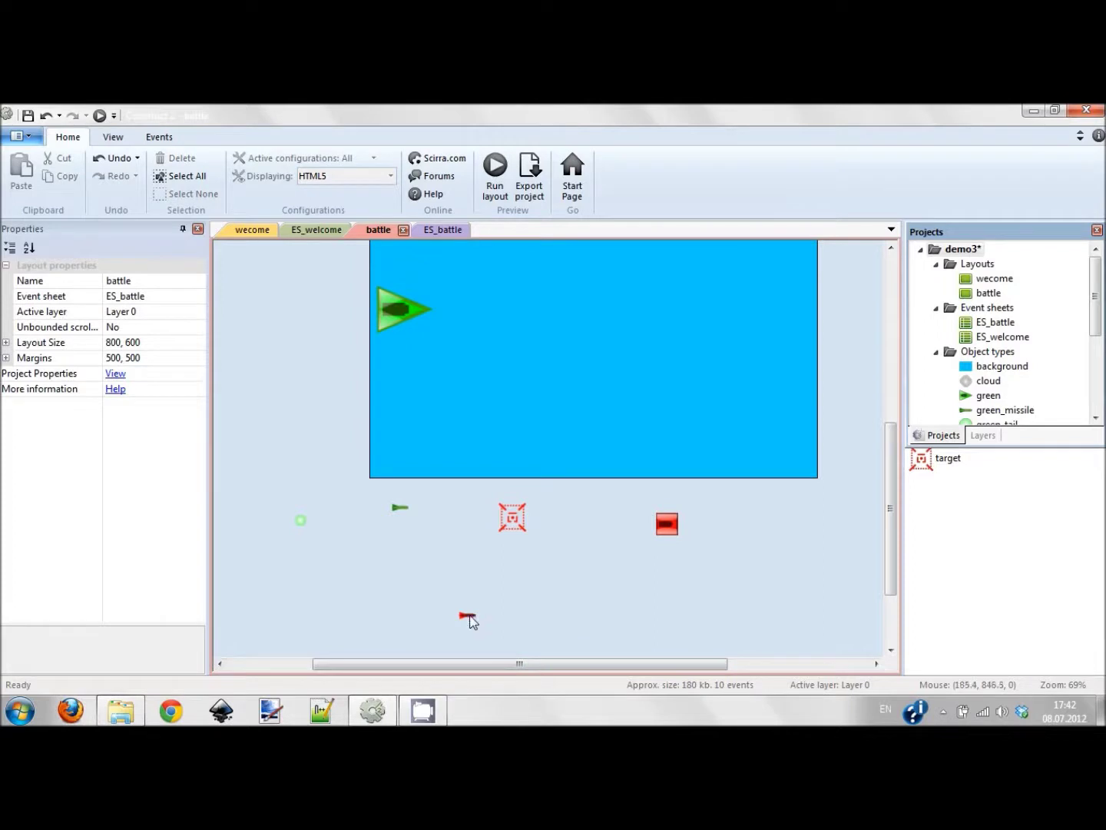
pyautogui.click(468, 616)
pyautogui.click(132, 466)
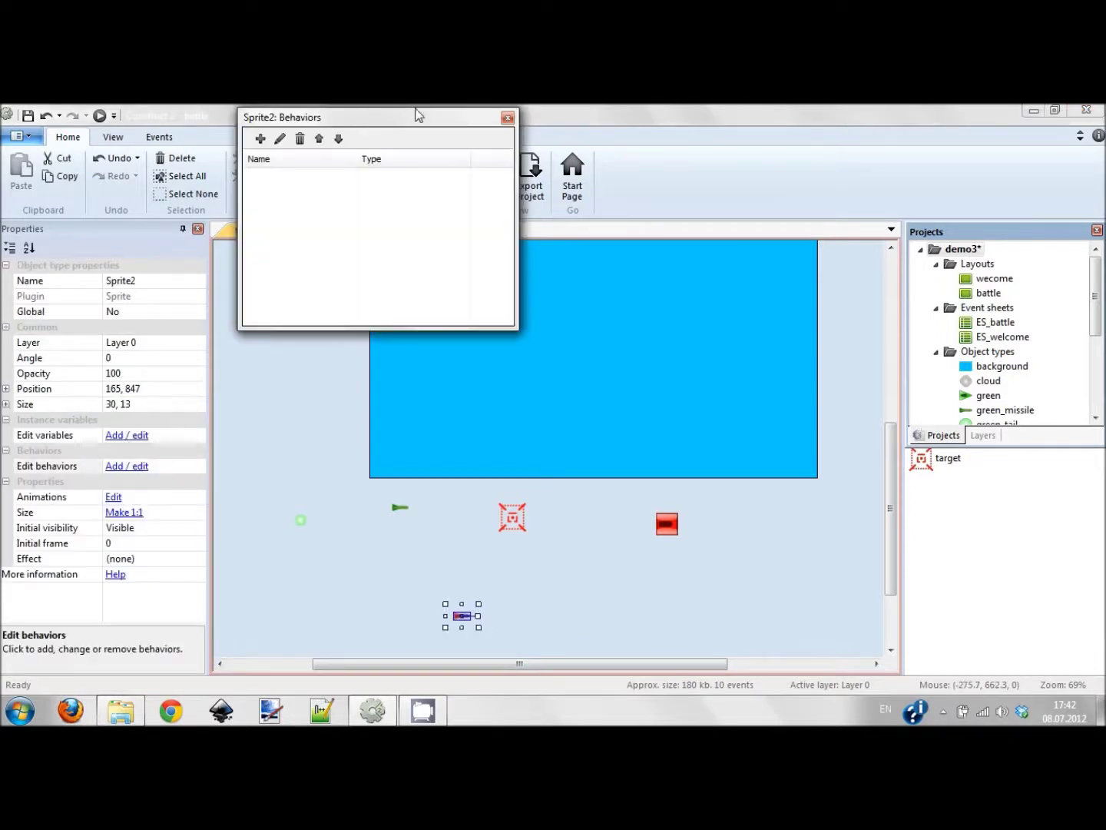
pyautogui.click(261, 140)
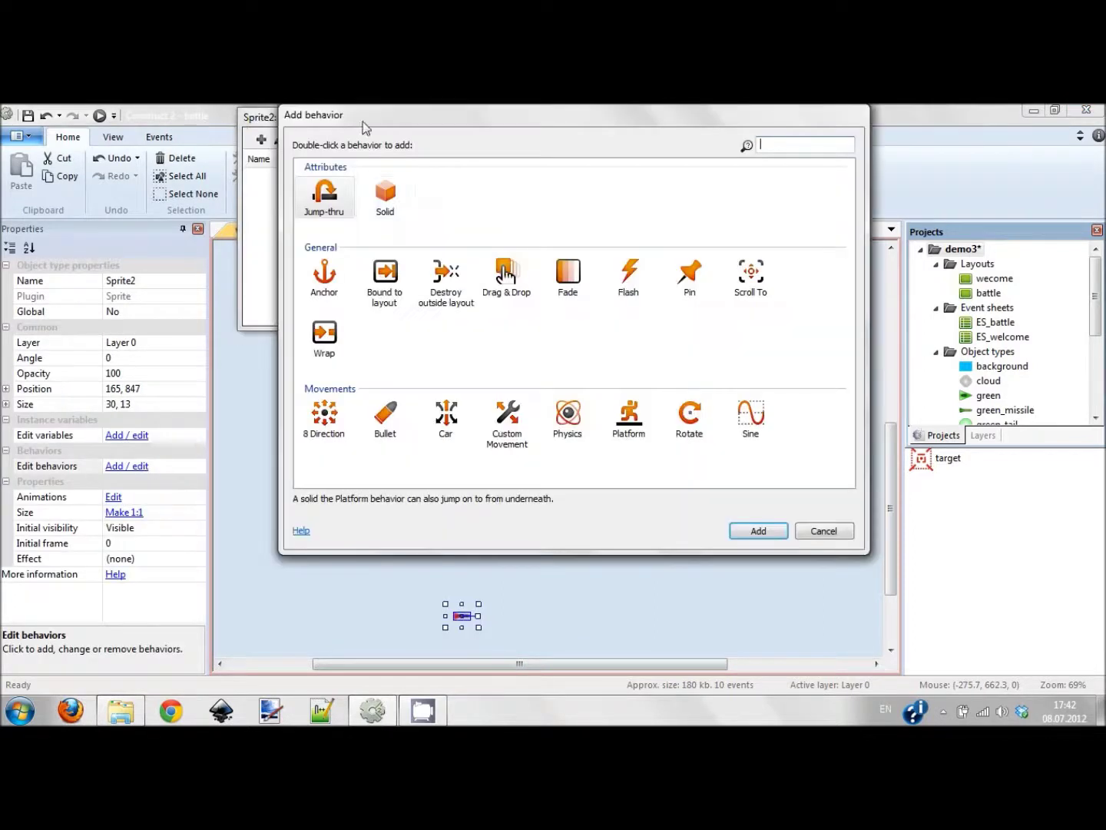
pyautogui.doubleClick(378, 407)
pyautogui.click(261, 139)
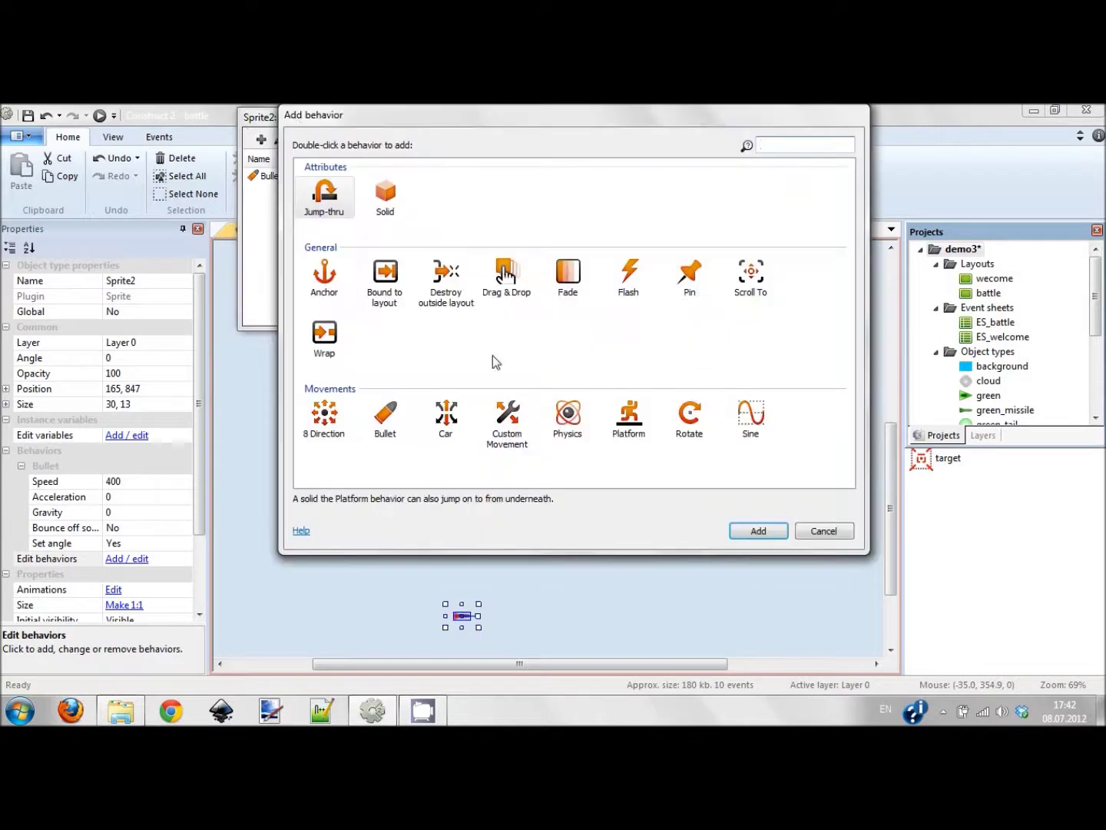
pyautogui.doubleClick(446, 281)
pyautogui.press('Escape')
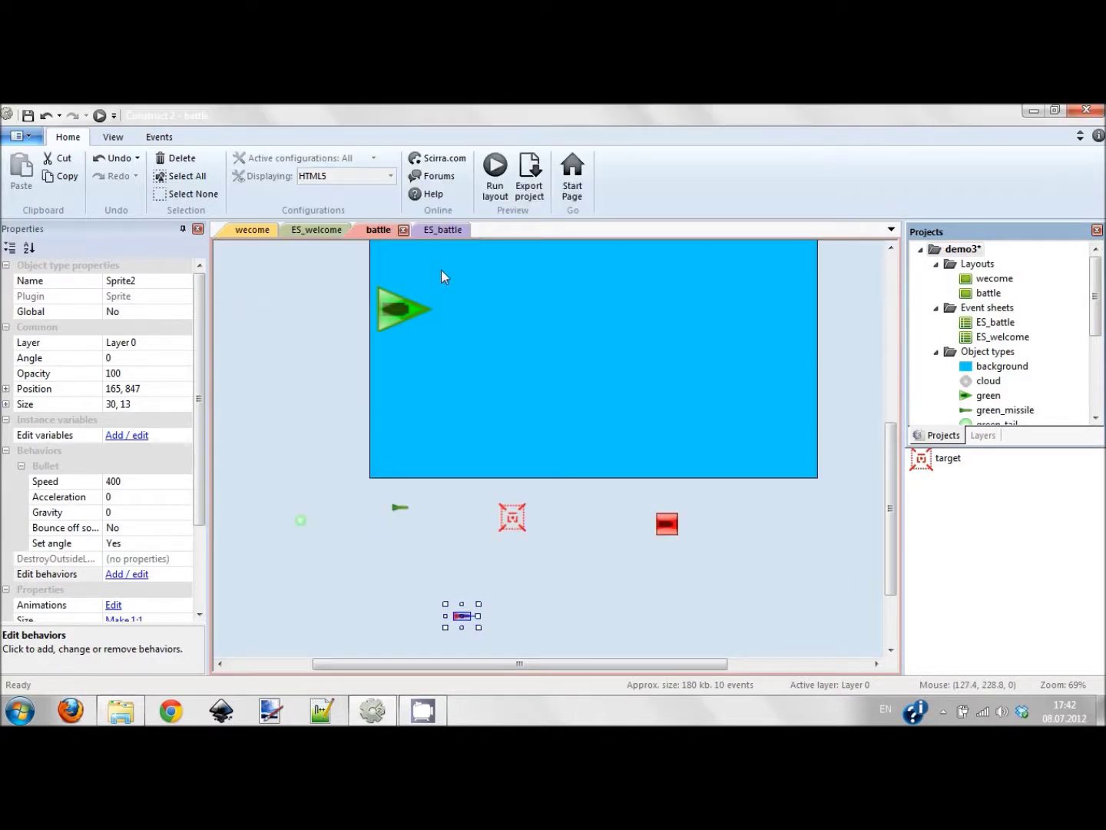
# Add Imagepoint 1 to the missile sprite's image.
pyautogui.doubleClick(459, 619)
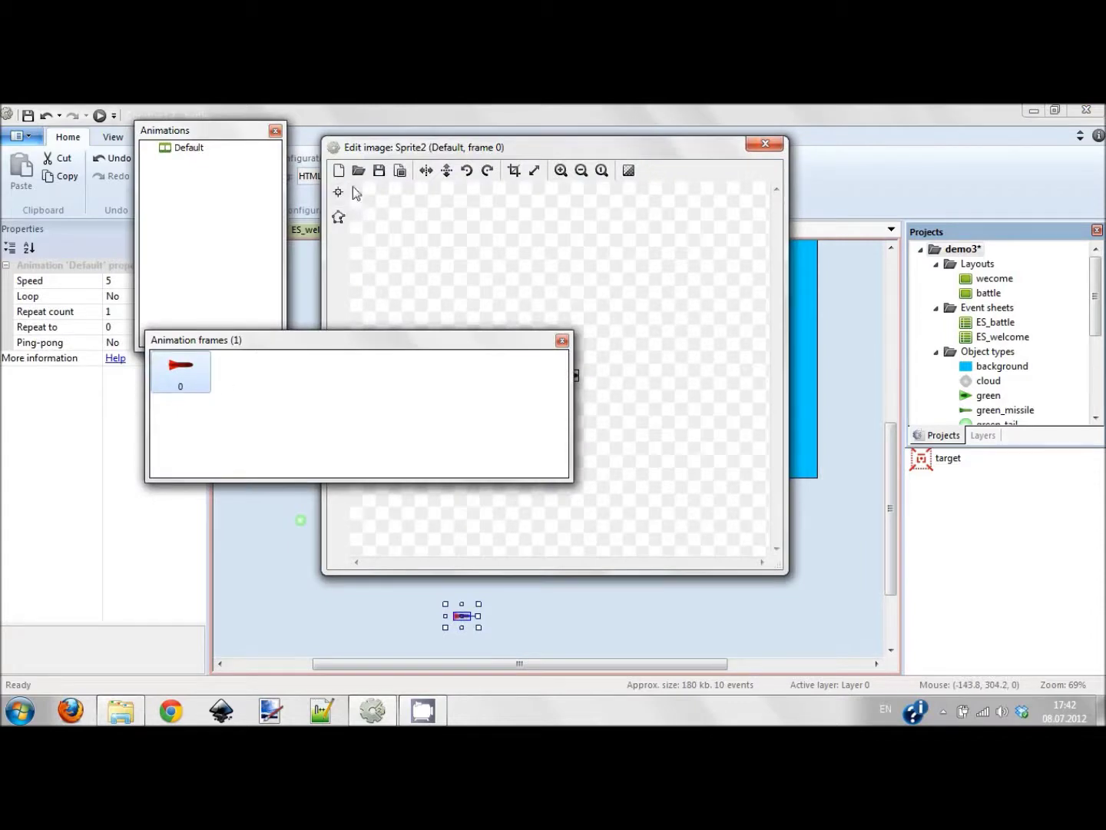
pyautogui.moveTo(382, 346); pyautogui.dragTo(185, 336)
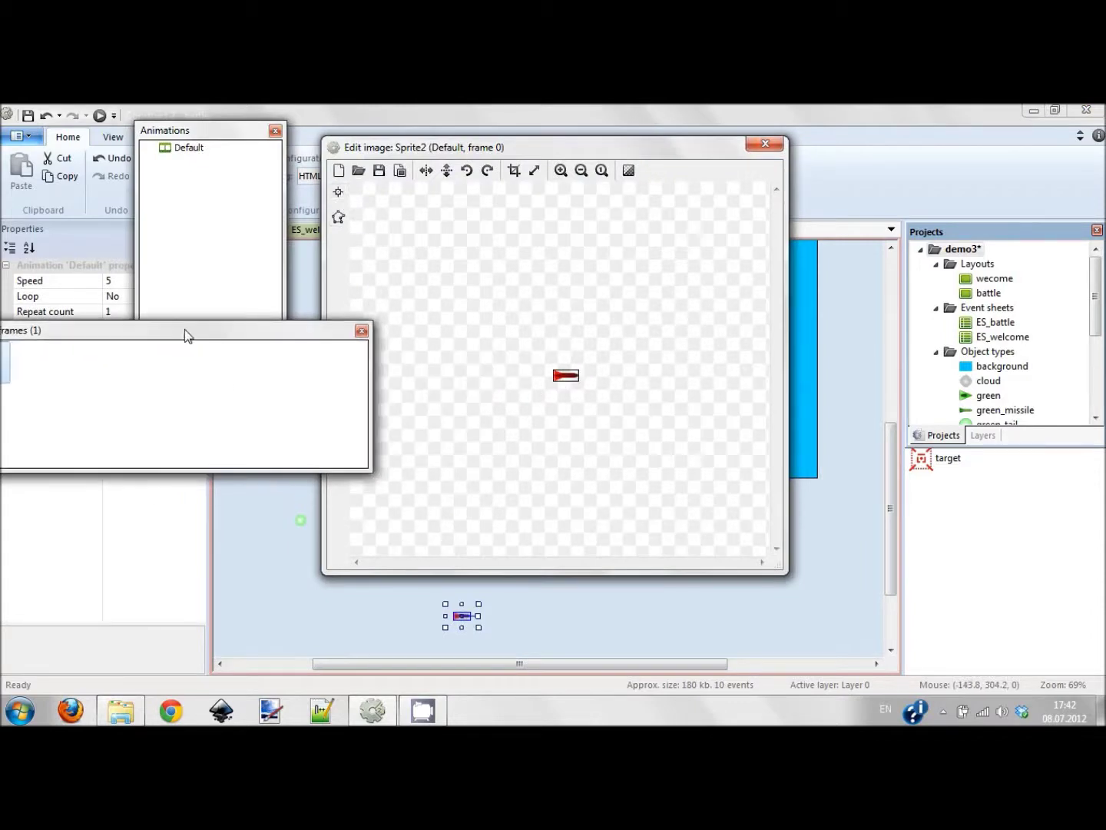
pyautogui.click(338, 217)
pyautogui.click(243, 171)
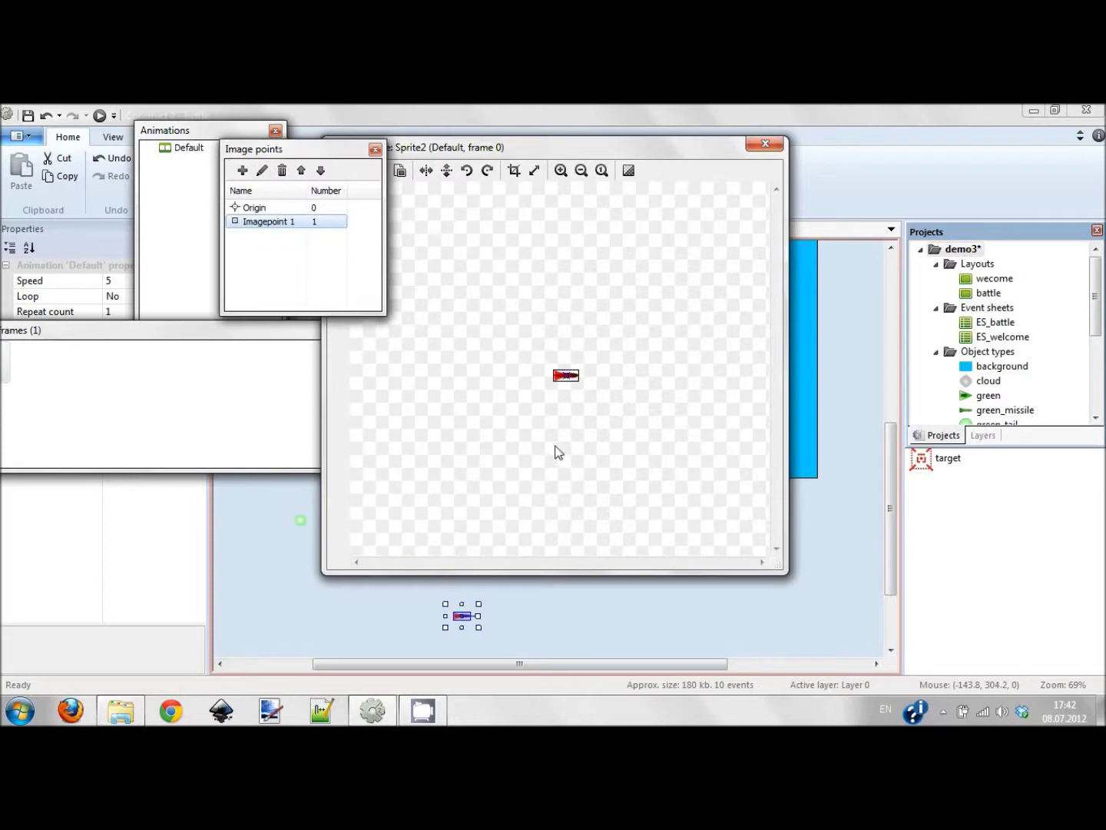
pyautogui.scroll(5, 564, 402)
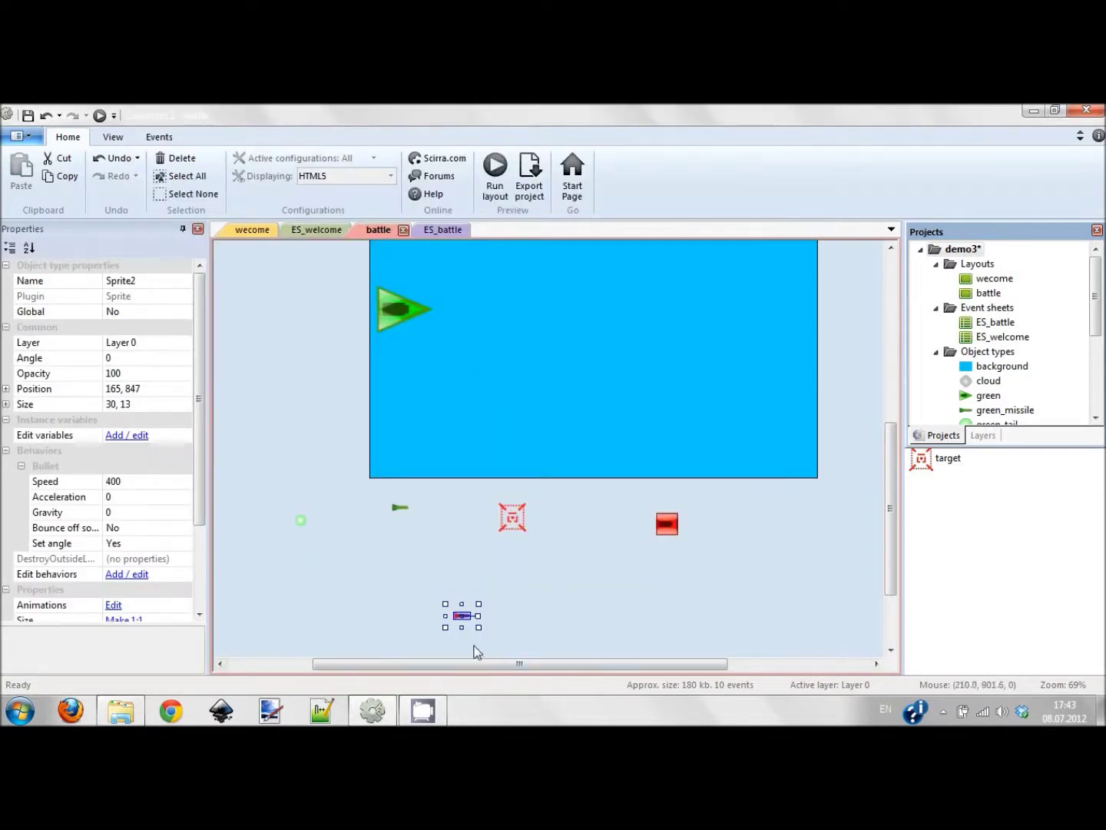
pyautogui.click(425, 529)
# In event 9, add a red > Spawn another object action spawning Sprite2 from image point 1.
pyautogui.click(438, 229)
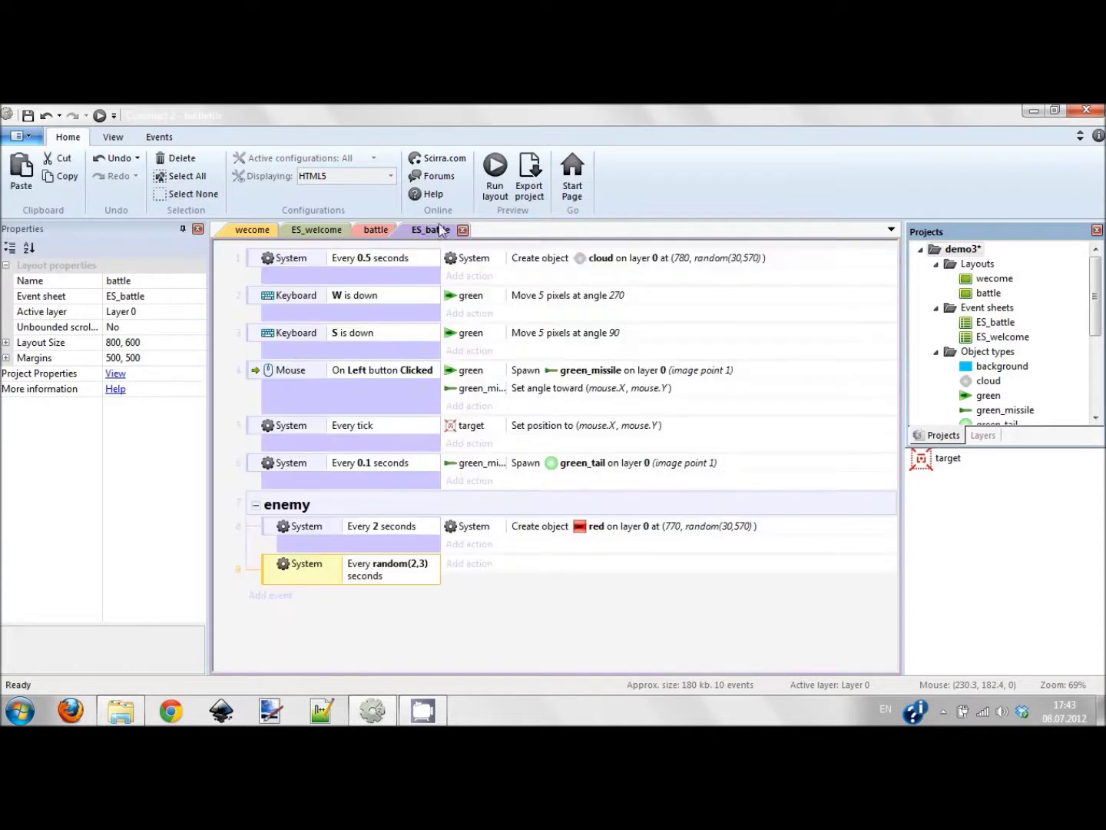
pyautogui.click(370, 229)
pyautogui.click(421, 228)
pyautogui.click(464, 569)
pyautogui.doubleClick(399, 286)
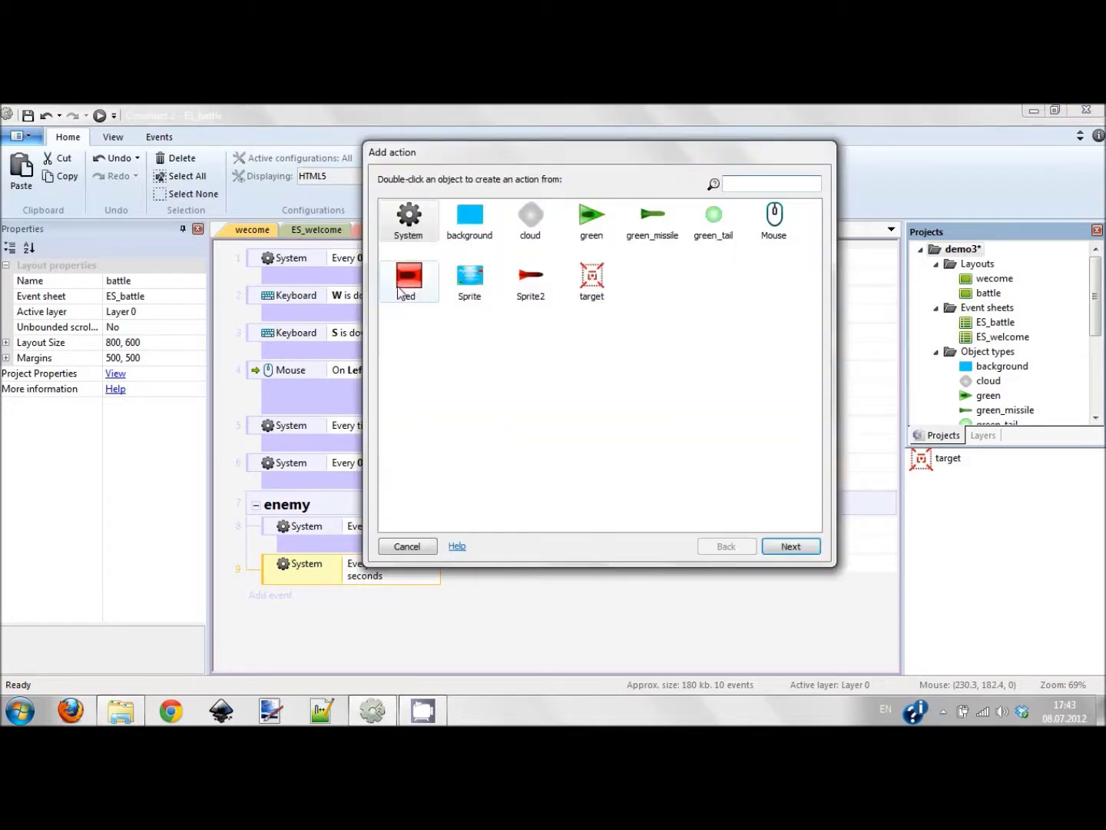
pyautogui.write('spawn')
pyautogui.press('Return')
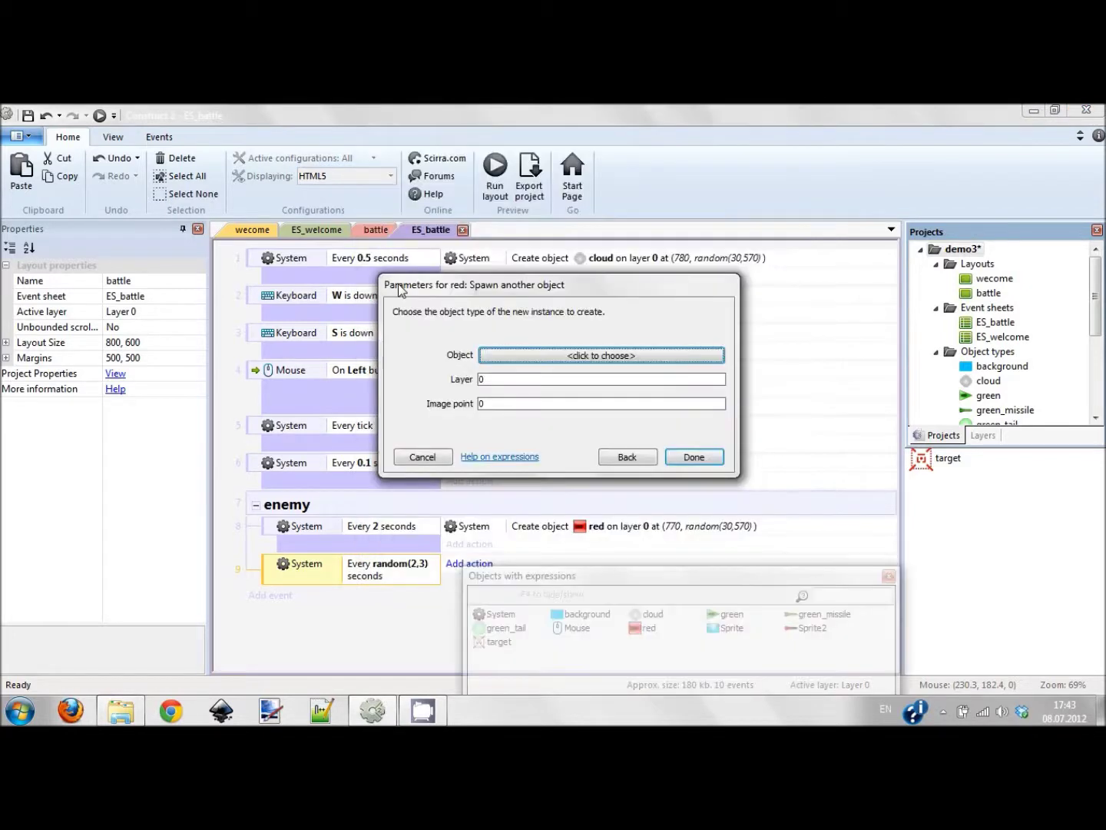
pyautogui.click(549, 367)
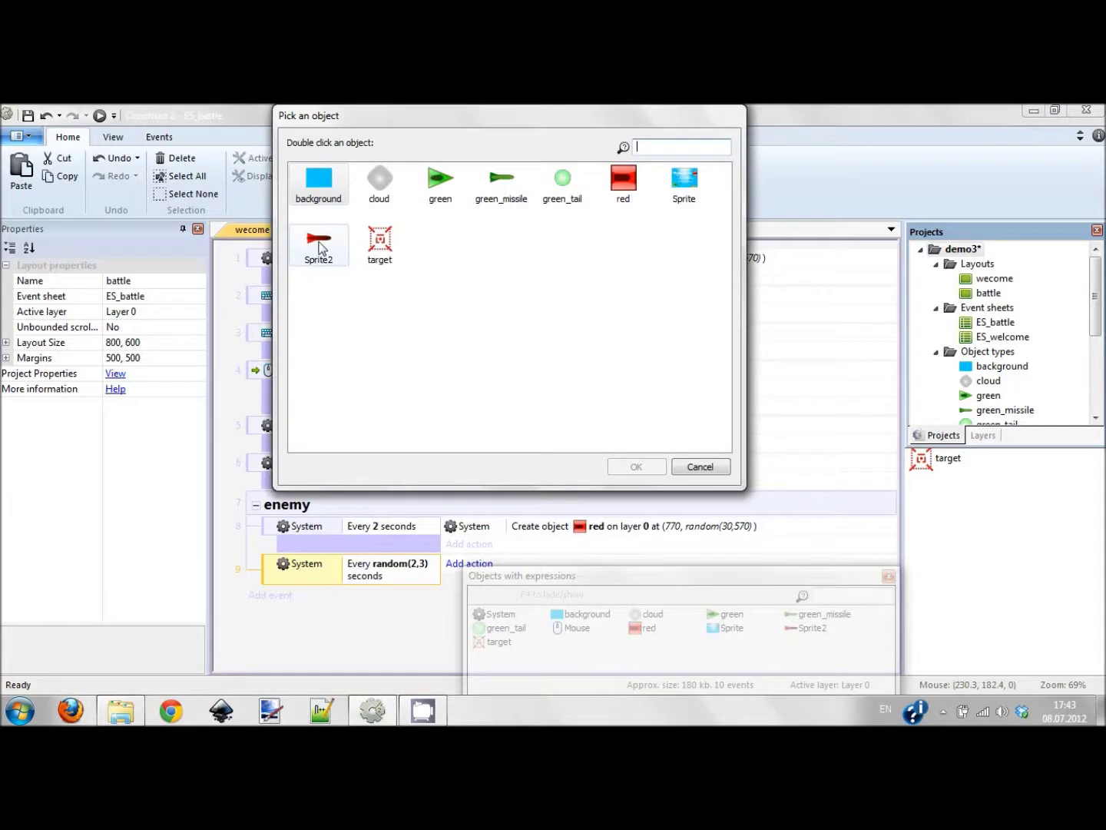
pyautogui.doubleClick(321, 247)
pyautogui.click(507, 418)
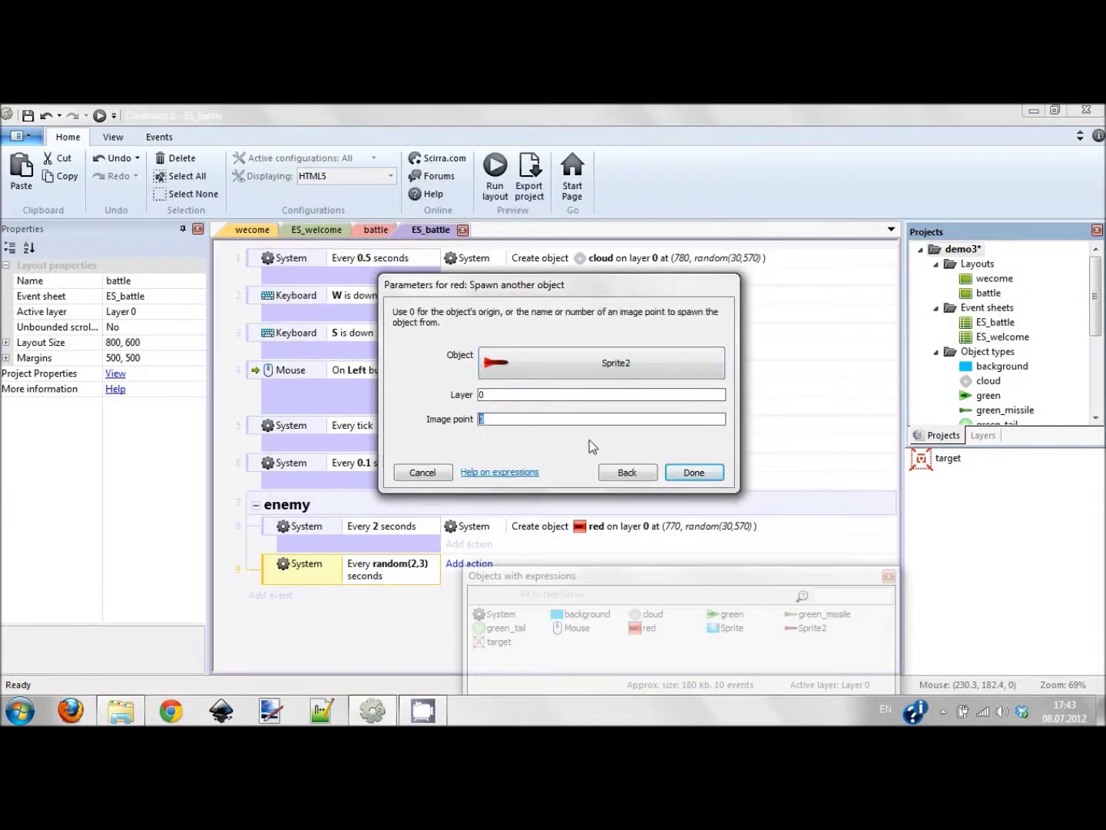
pyautogui.click(714, 480)
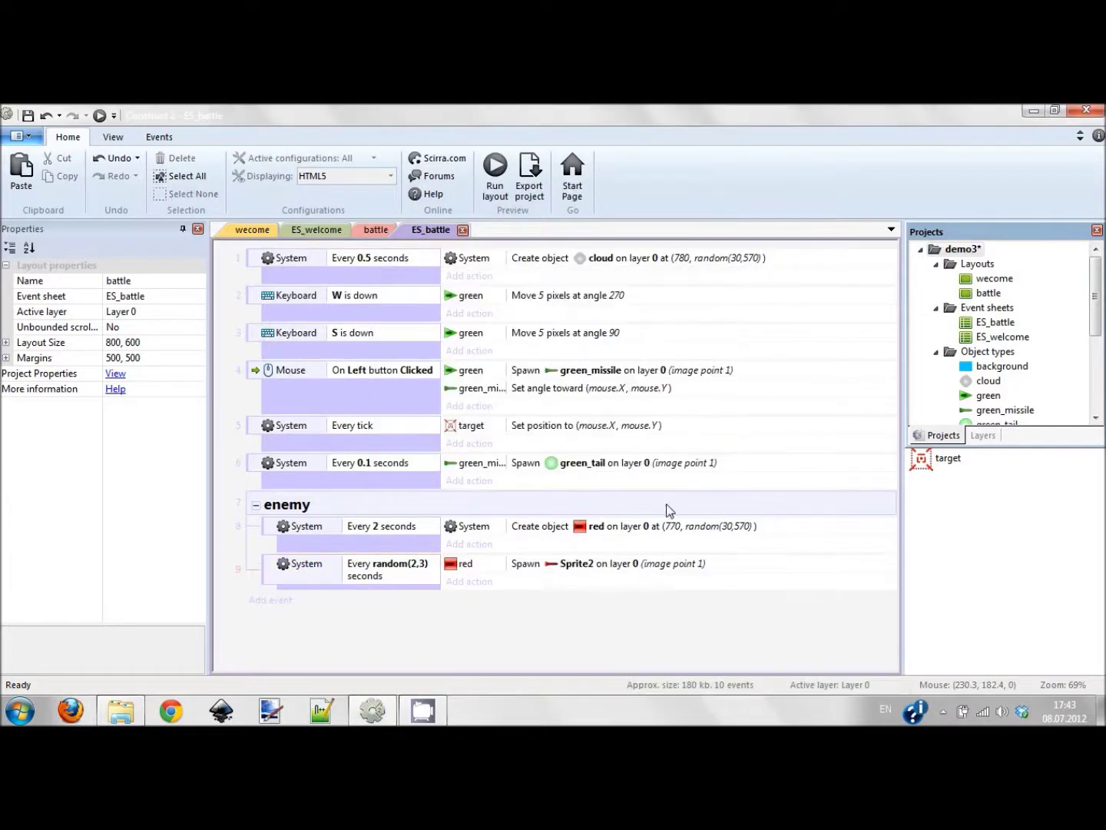
pyautogui.click(375, 230)
# Rename Sprite2 to 'missle' and set its Bullet speed to -250.
pyautogui.click(464, 615)
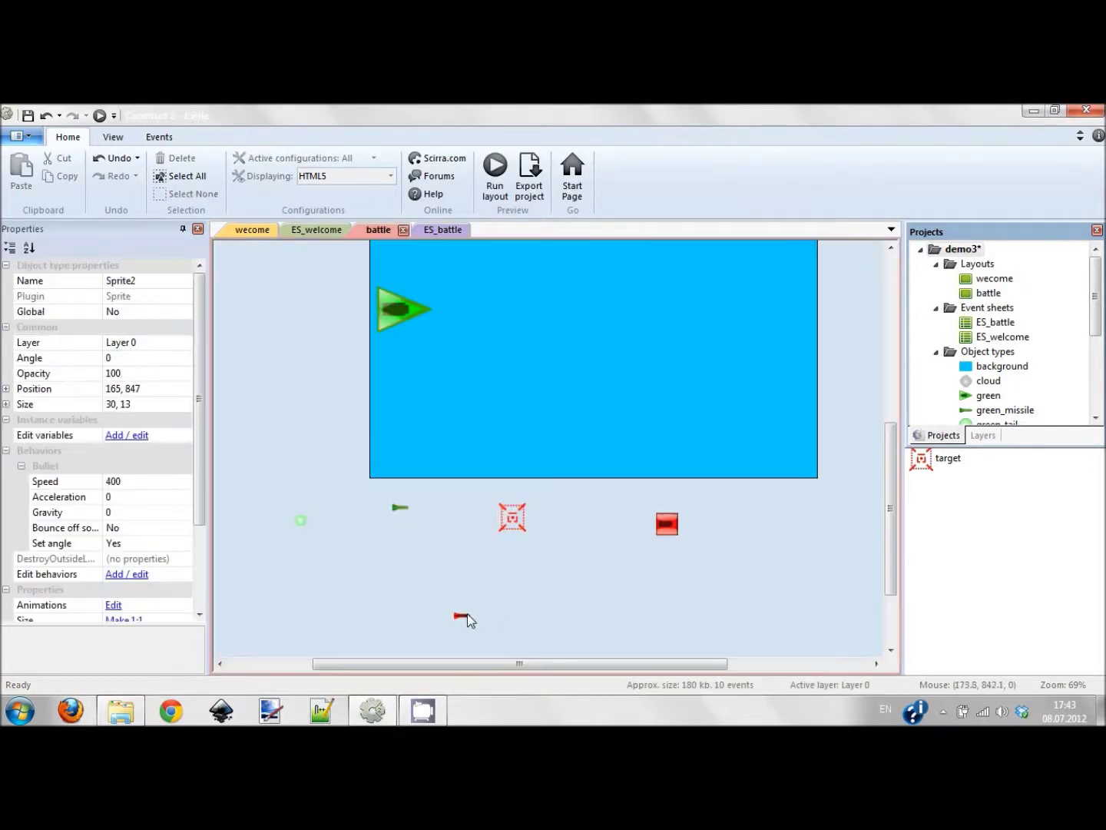
pyautogui.click(149, 280)
pyautogui.write('missle')
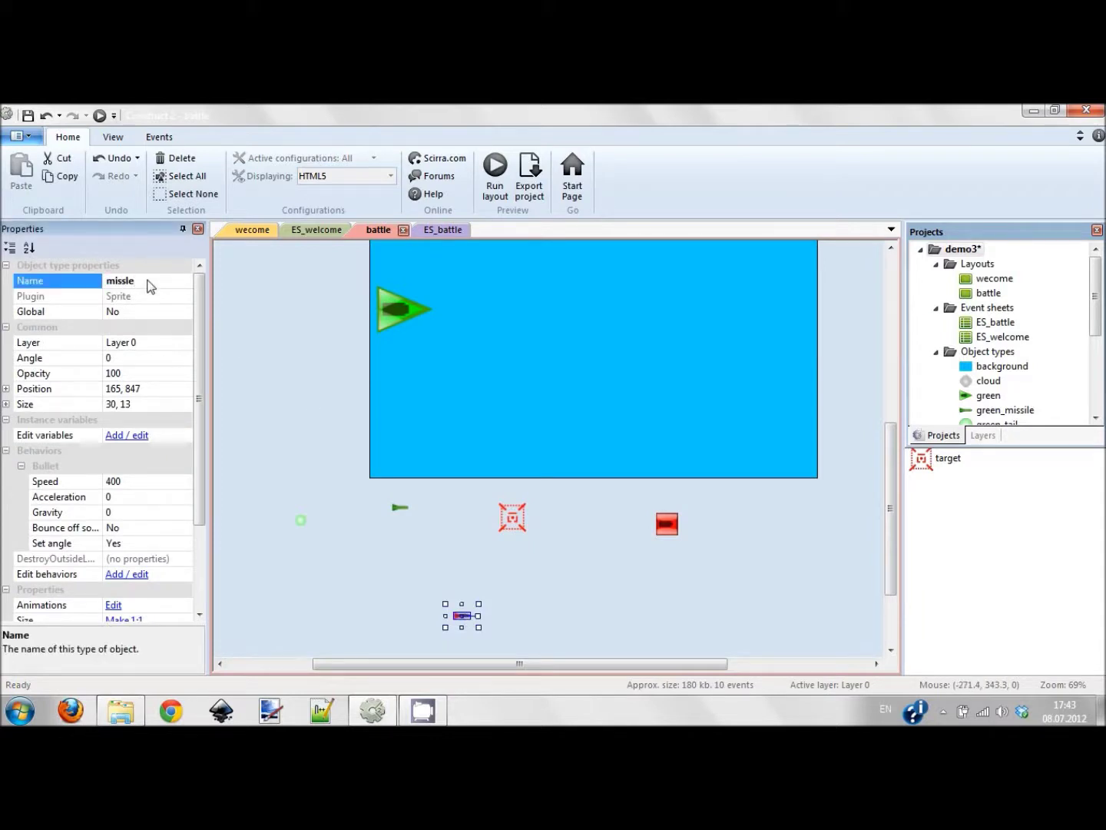
pyautogui.click(119, 482)
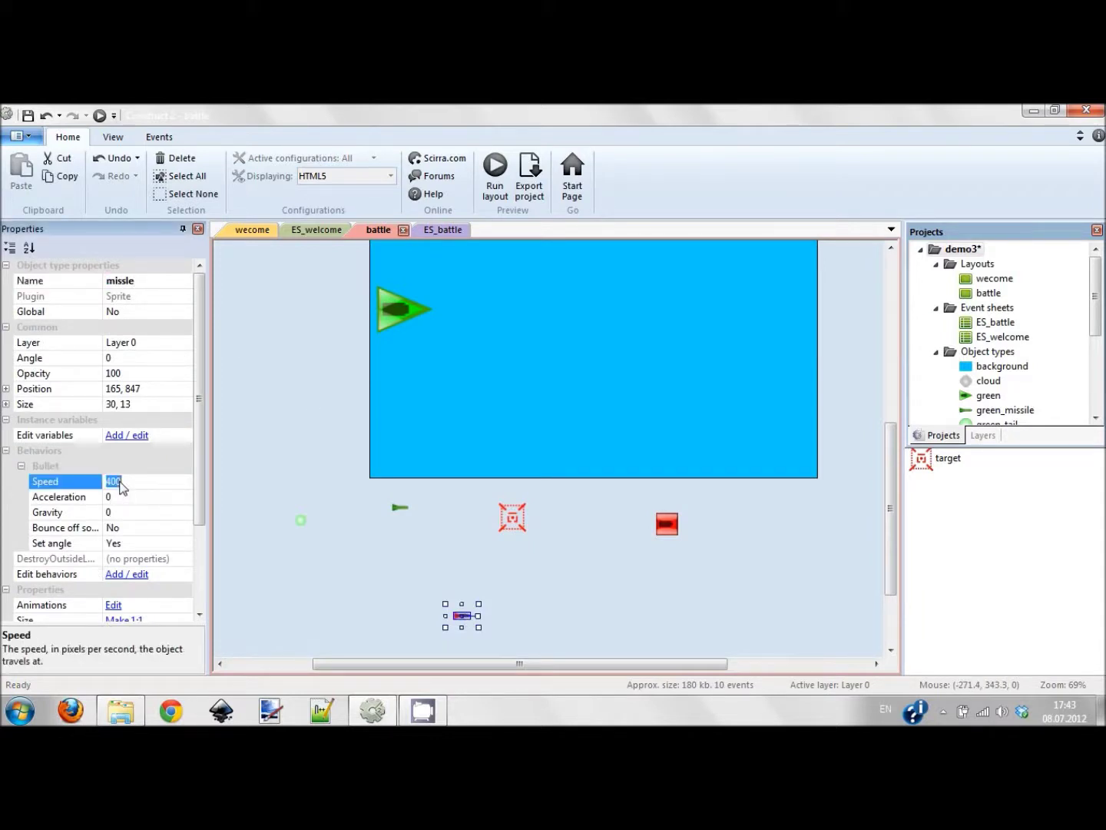
pyautogui.press('BackSpace')
pyautogui.write('-250')
pyautogui.click(547, 593)
pyautogui.click(459, 619)
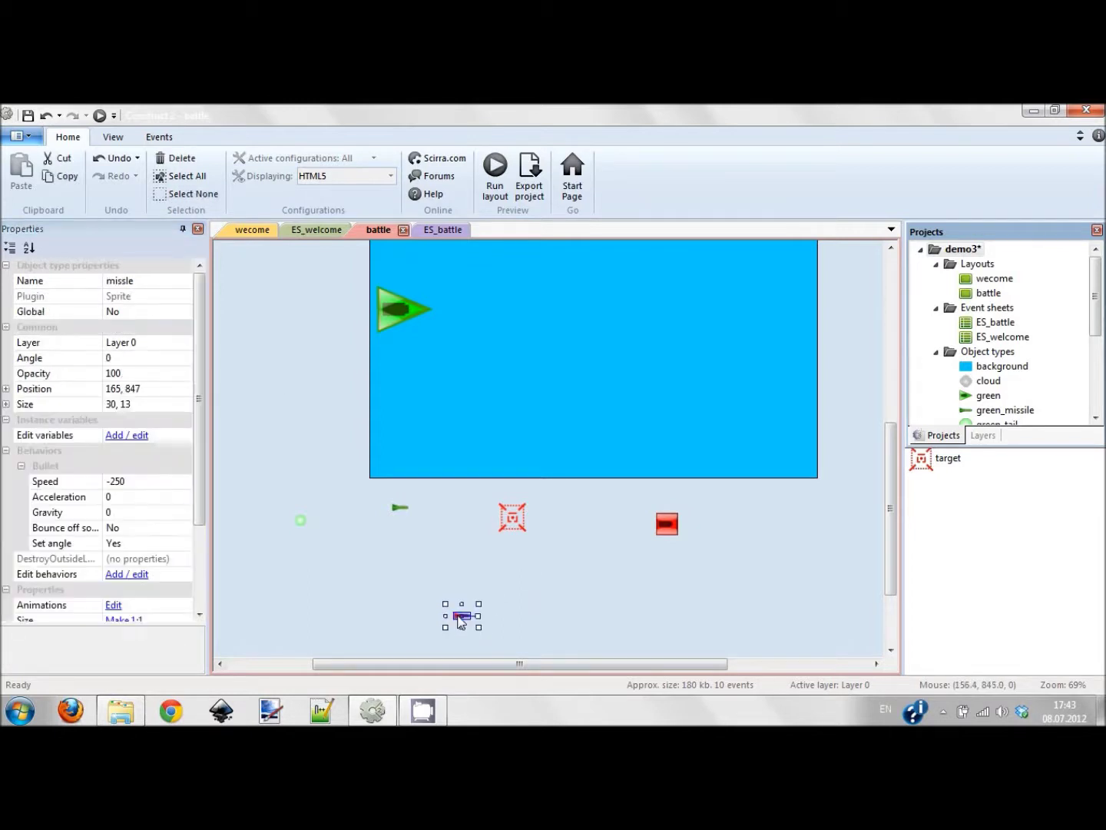
pyautogui.click(443, 229)
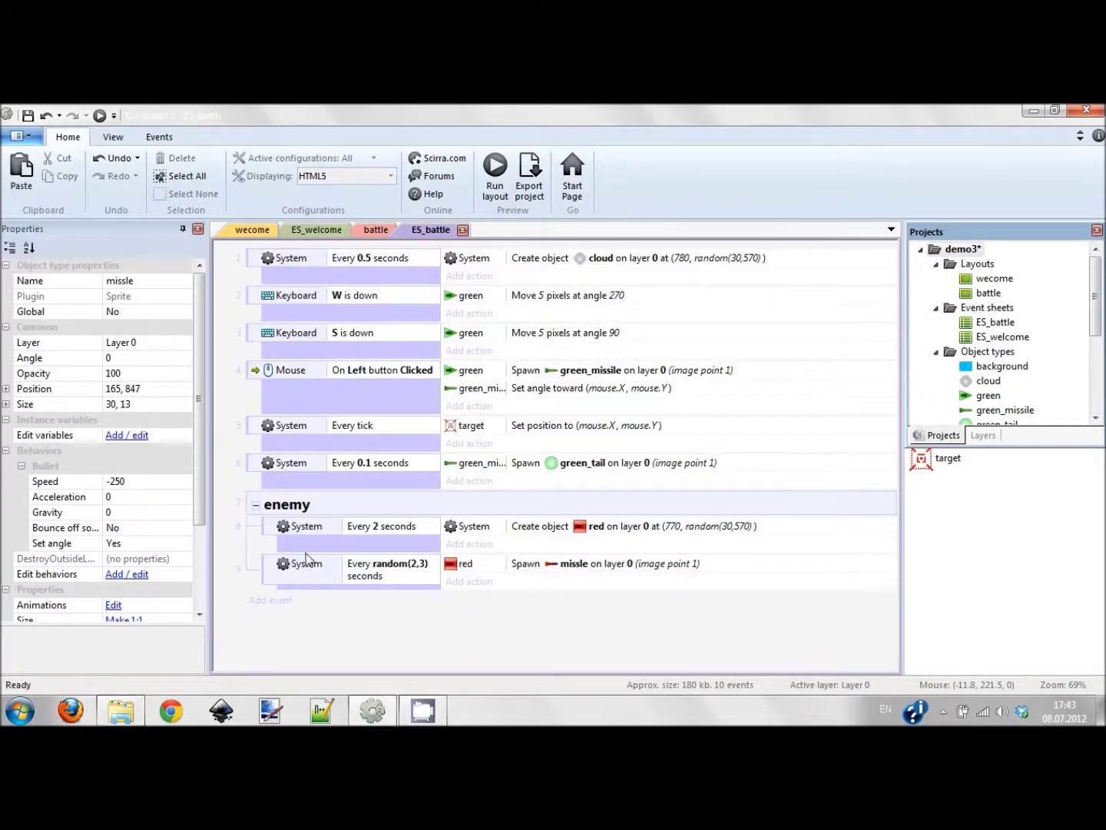
# Add an enemy-group event with condition System > Every 0.1 seconds.
pyautogui.rightClick(316, 503)
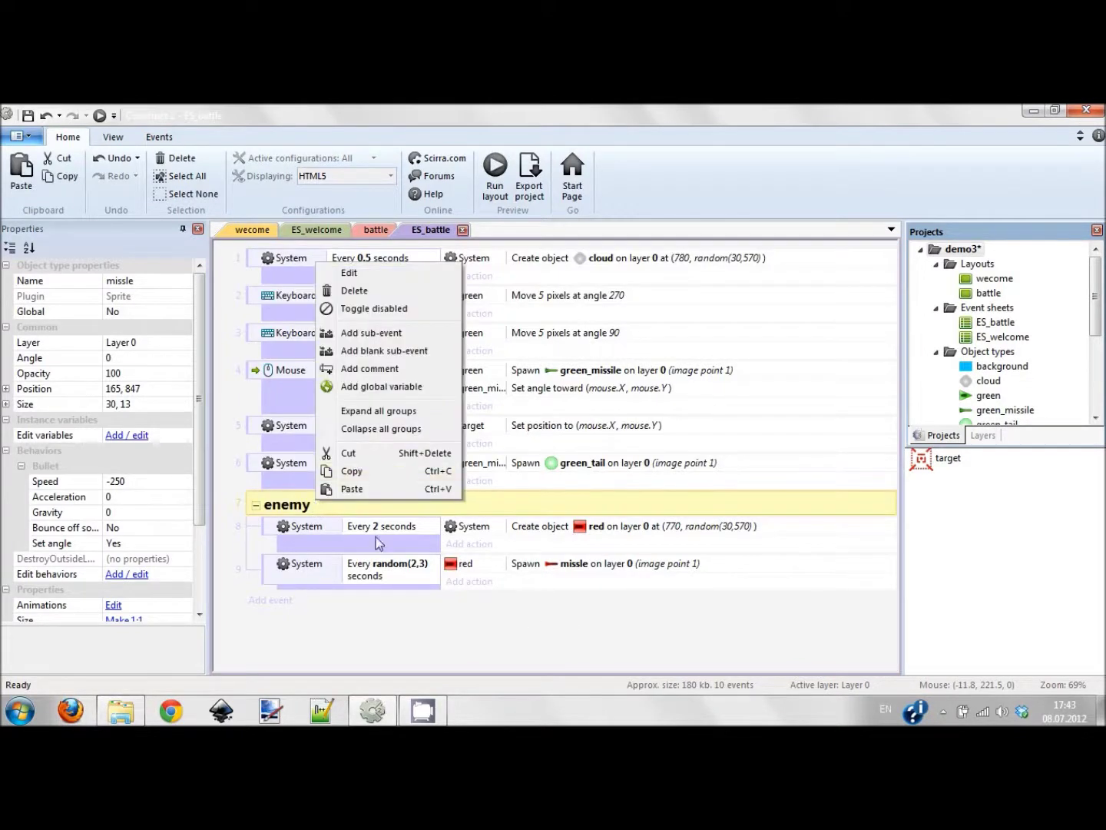
pyautogui.click(365, 332)
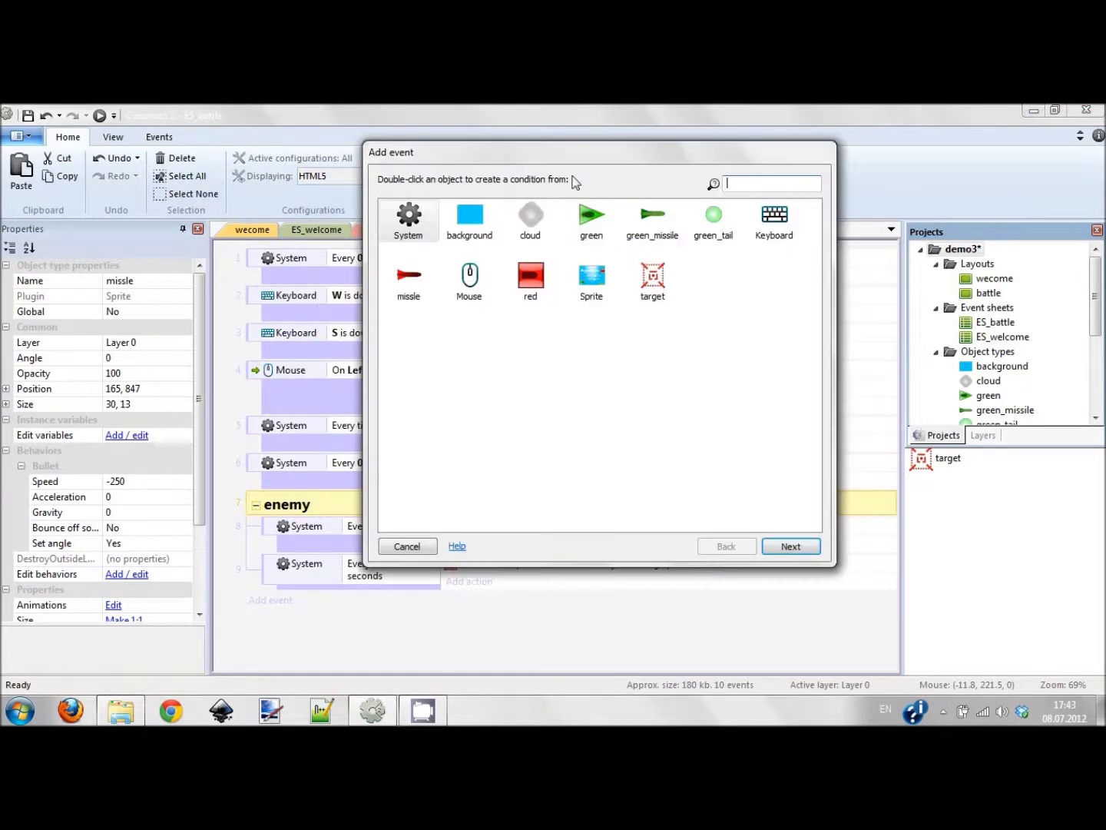
pyautogui.doubleClick(422, 222)
pyautogui.write('eve')
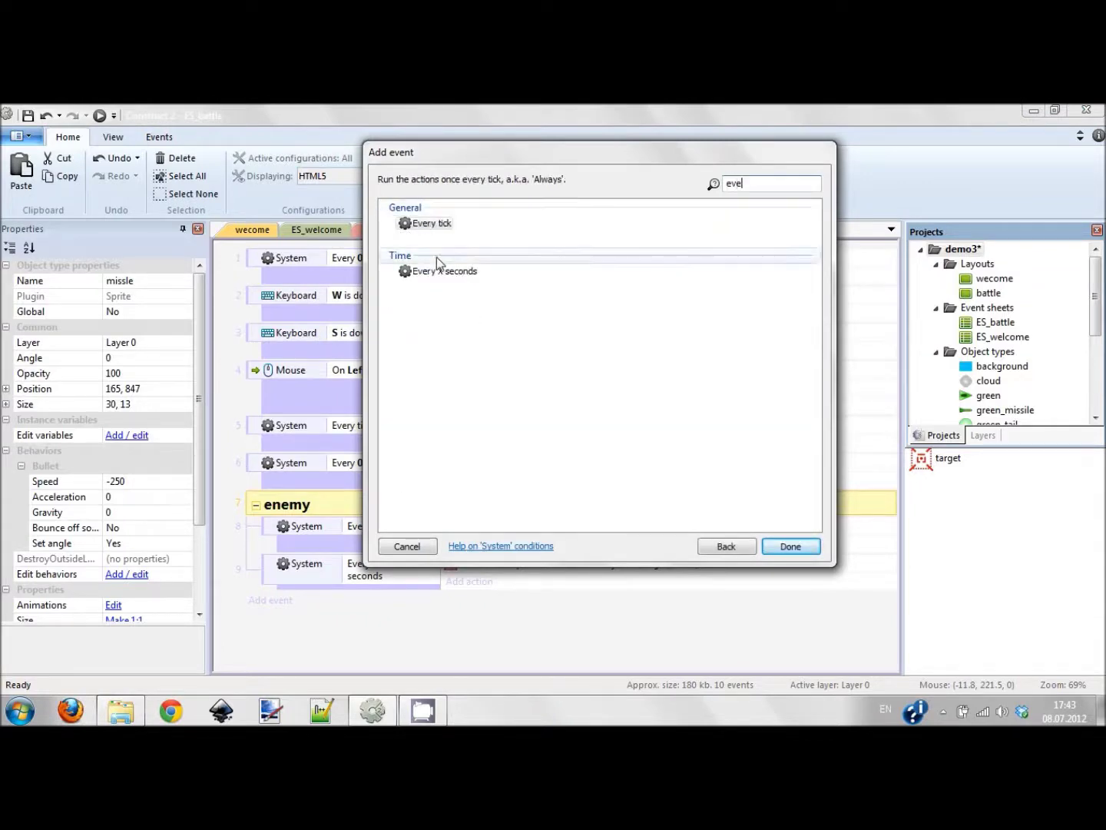
pyautogui.doubleClick(434, 274)
pyautogui.write('0.1')
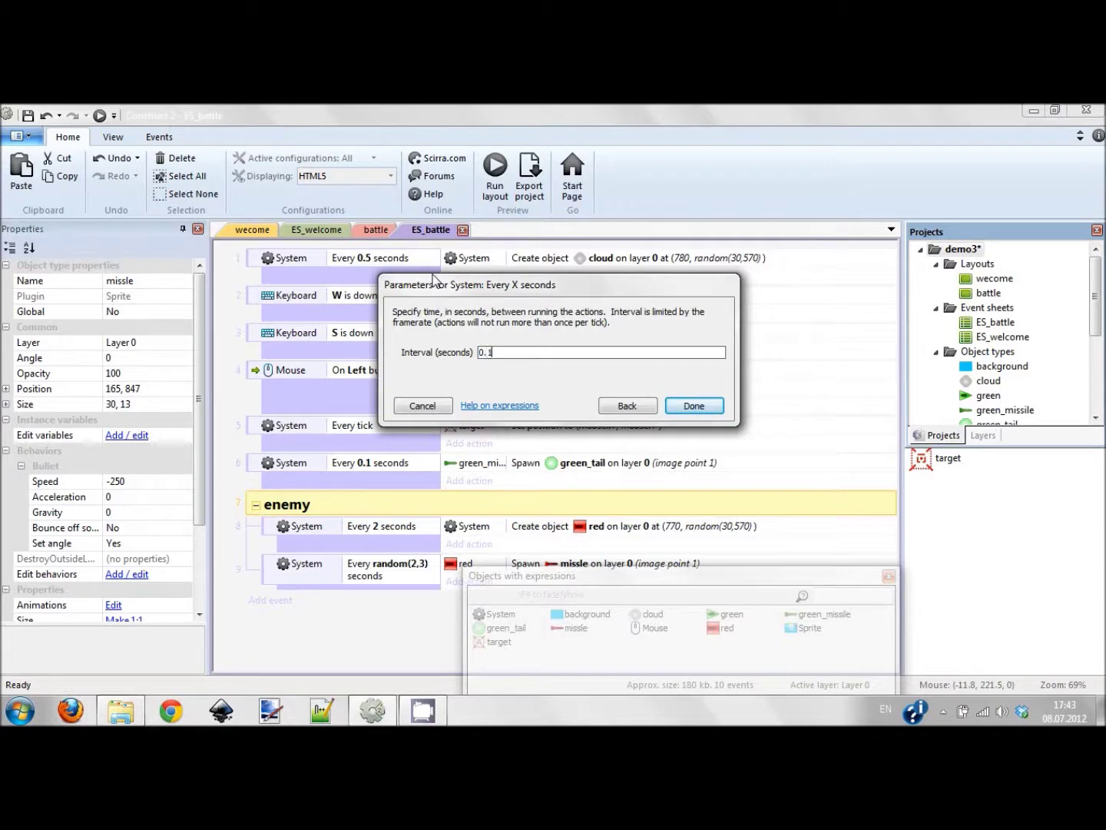
pyautogui.press('Return')
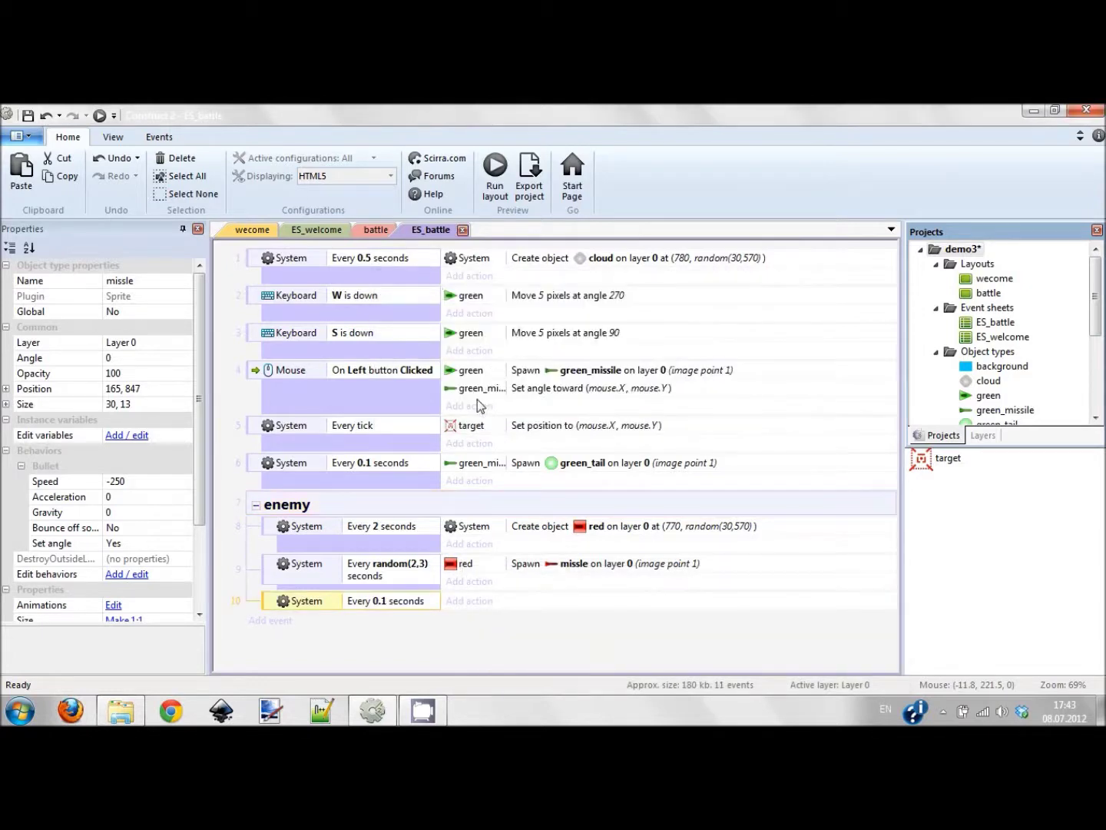
# Insert a new sprite on the battle layout loaded with the small red tail image.
pyautogui.click(377, 229)
pyautogui.doubleClick(383, 562)
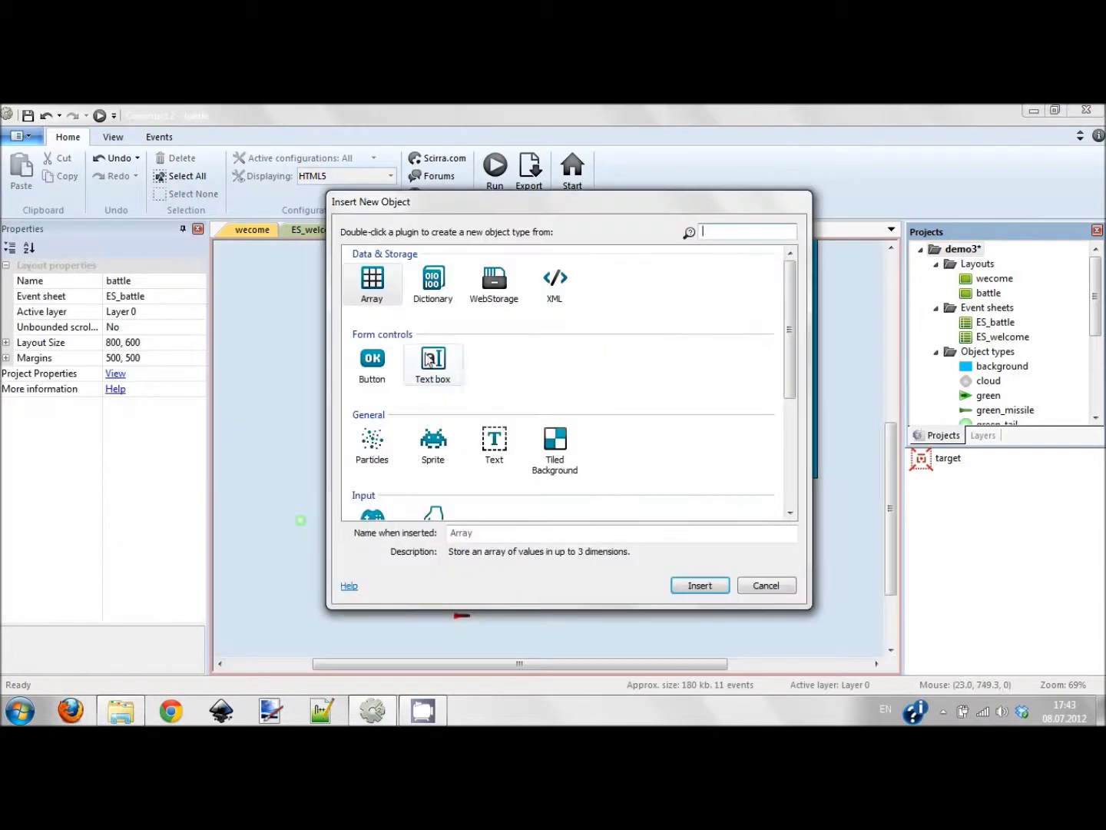
pyautogui.click(434, 439)
pyautogui.doubleClick(438, 440)
pyautogui.click(405, 548)
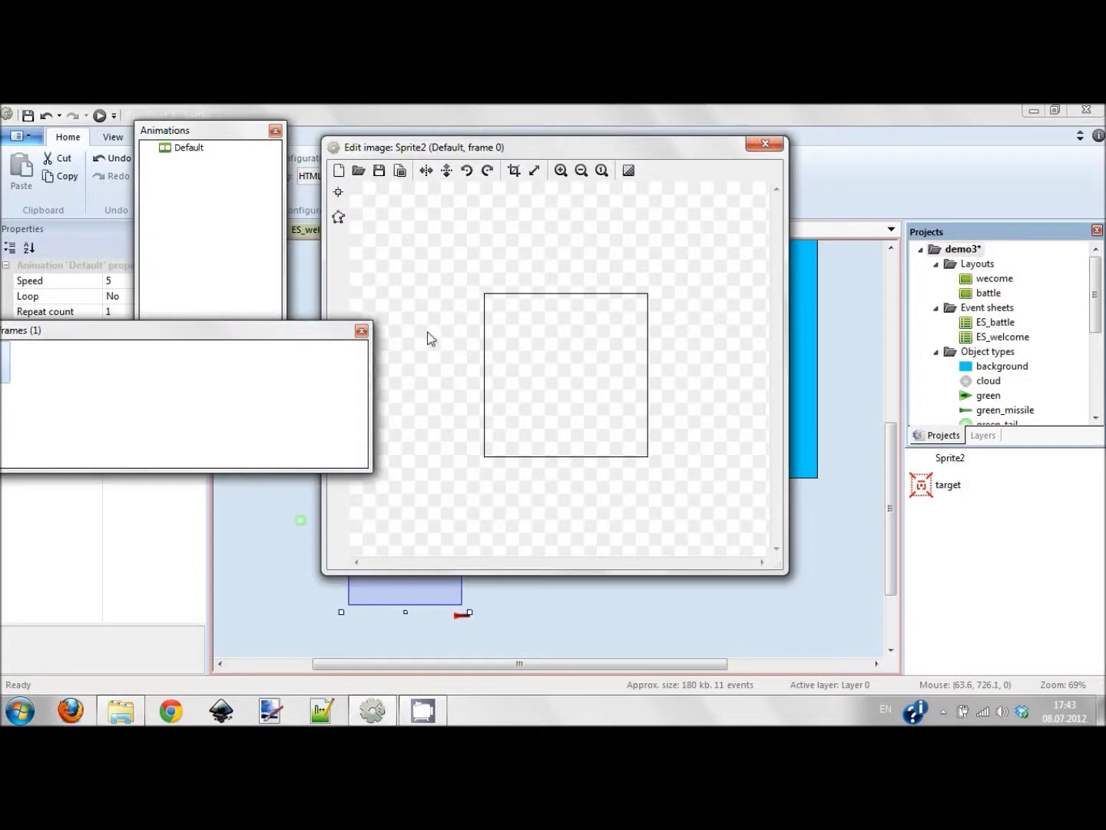
pyautogui.click(358, 171)
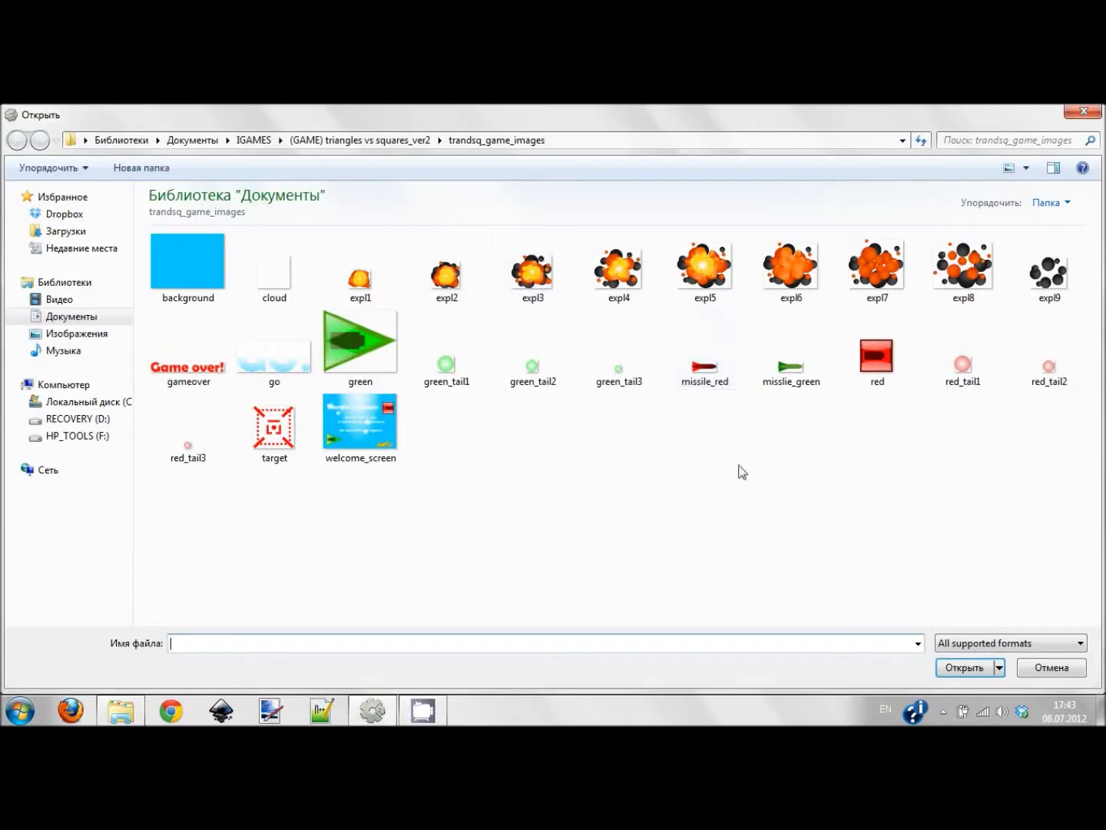
pyautogui.doubleClick(967, 369)
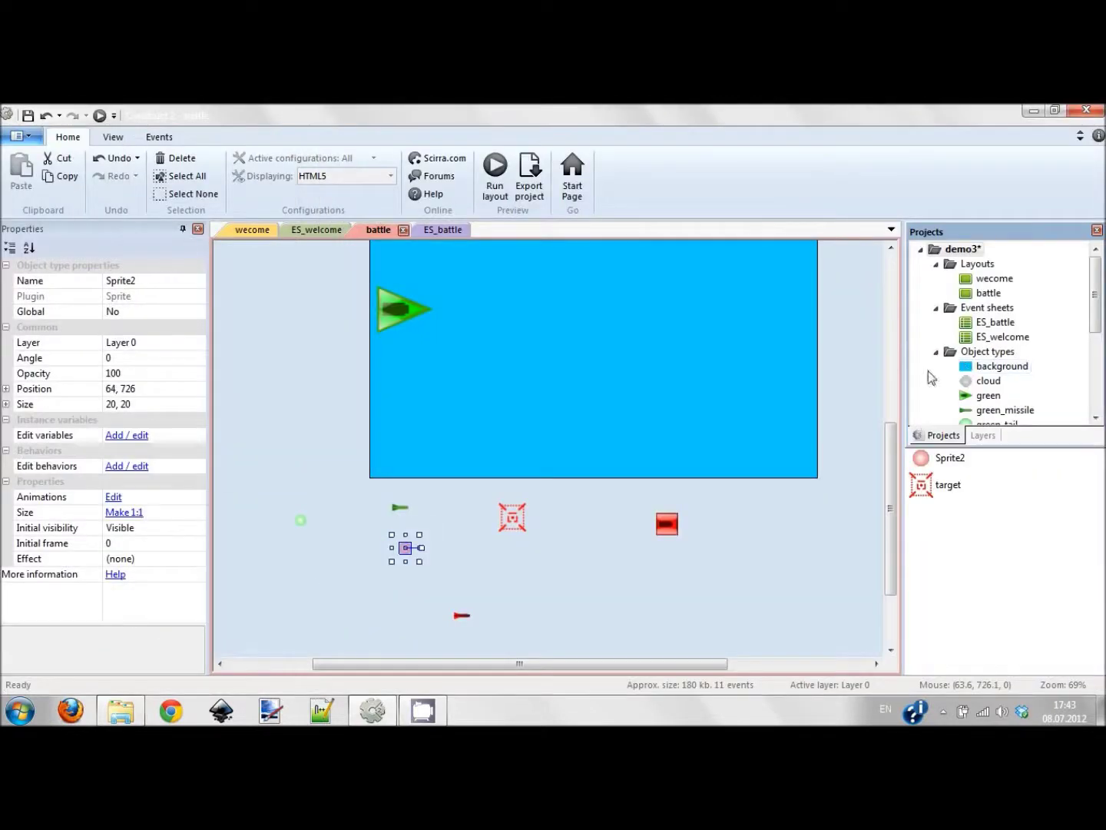
# Move the pink dot sprite and add two extra frames to its animation.
pyautogui.moveTo(479, 567); pyautogui.dragTo(508, 593)
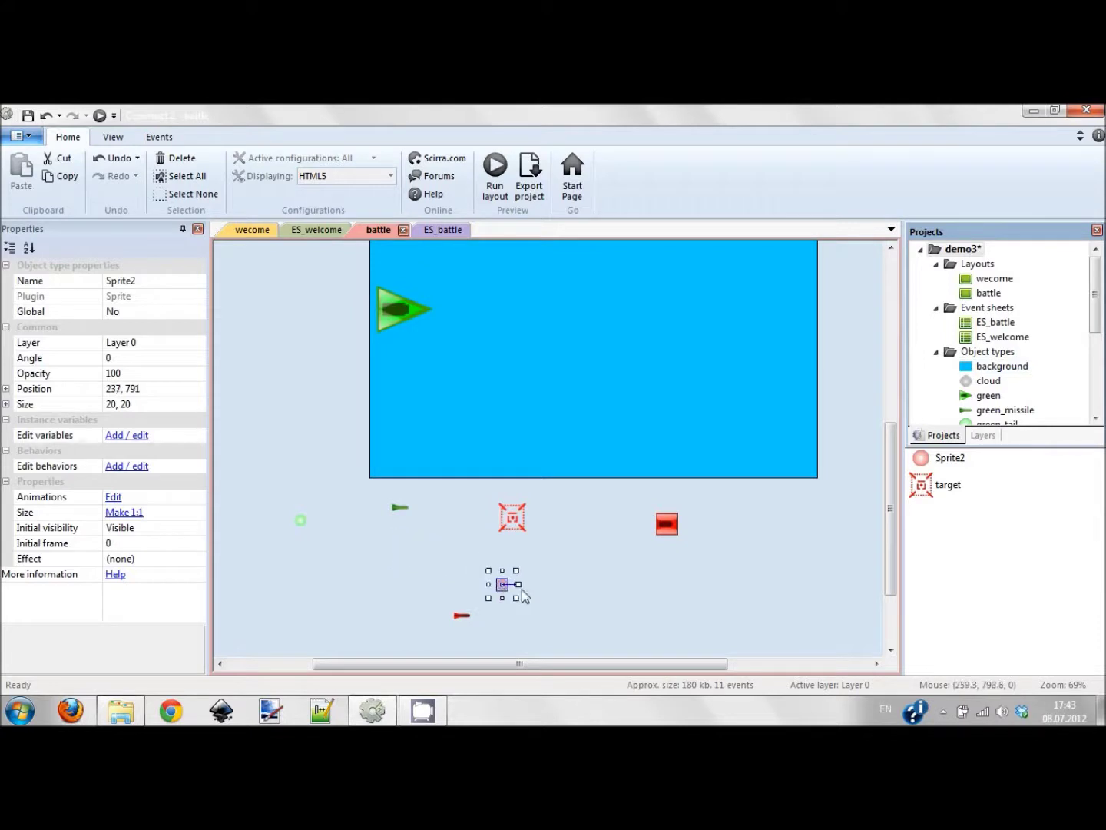
pyautogui.click(505, 592)
pyautogui.click(509, 595)
pyautogui.doubleClick(508, 595)
pyautogui.rightClick(400, 264)
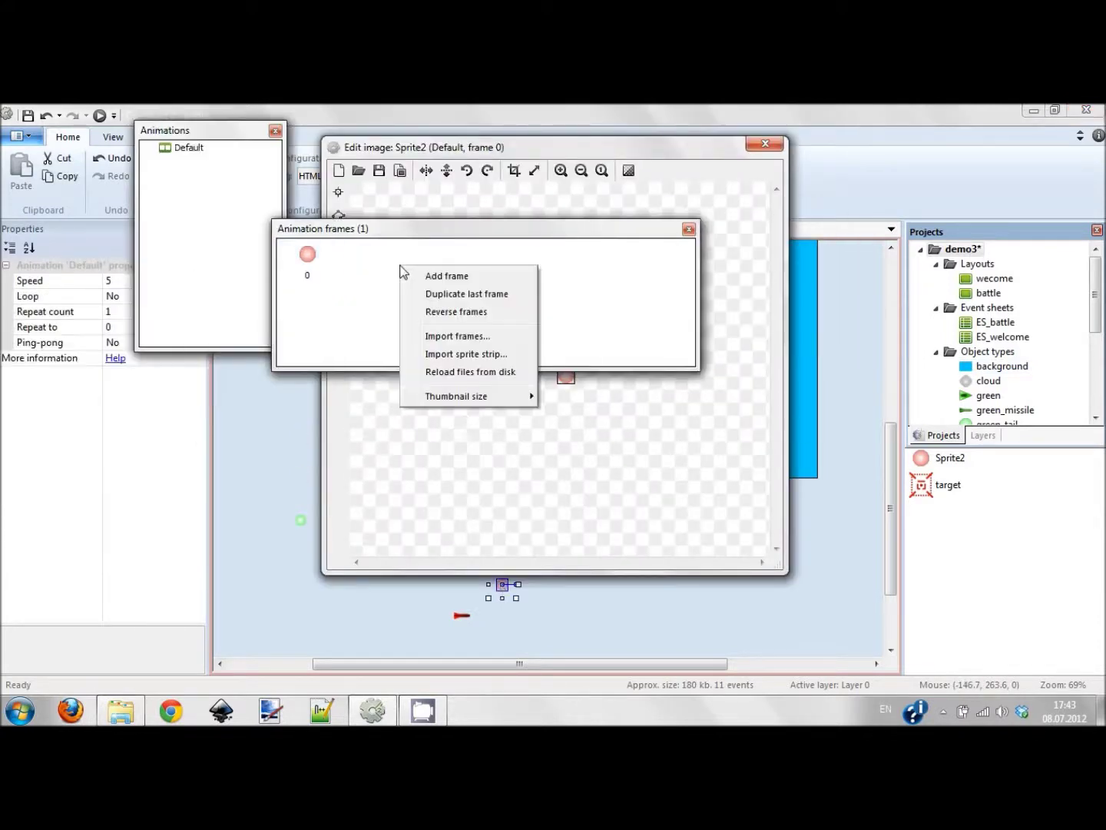
pyautogui.click(430, 276)
pyautogui.rightClick(438, 266)
pyautogui.click(449, 278)
# Load red_tail2 into animation frame 1 and red_tail3 into frame 2.
pyautogui.click(377, 267)
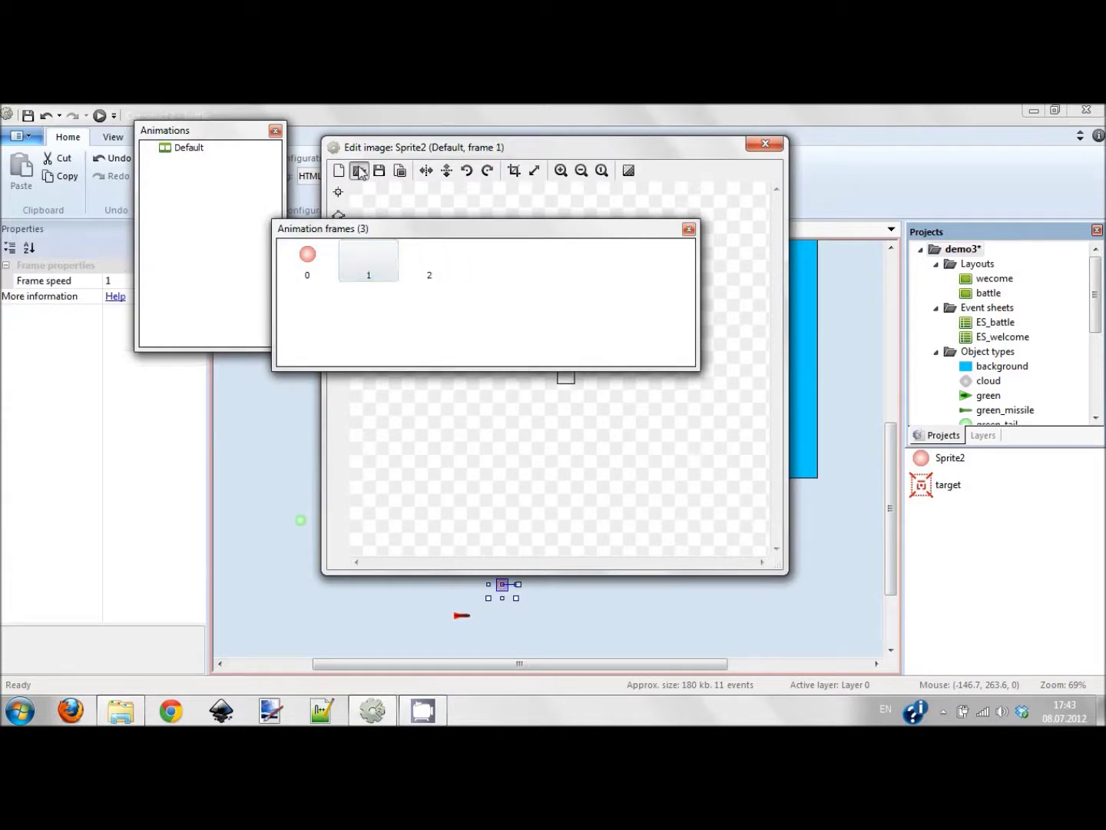
pyautogui.click(358, 170)
pyautogui.doubleClick(1031, 356)
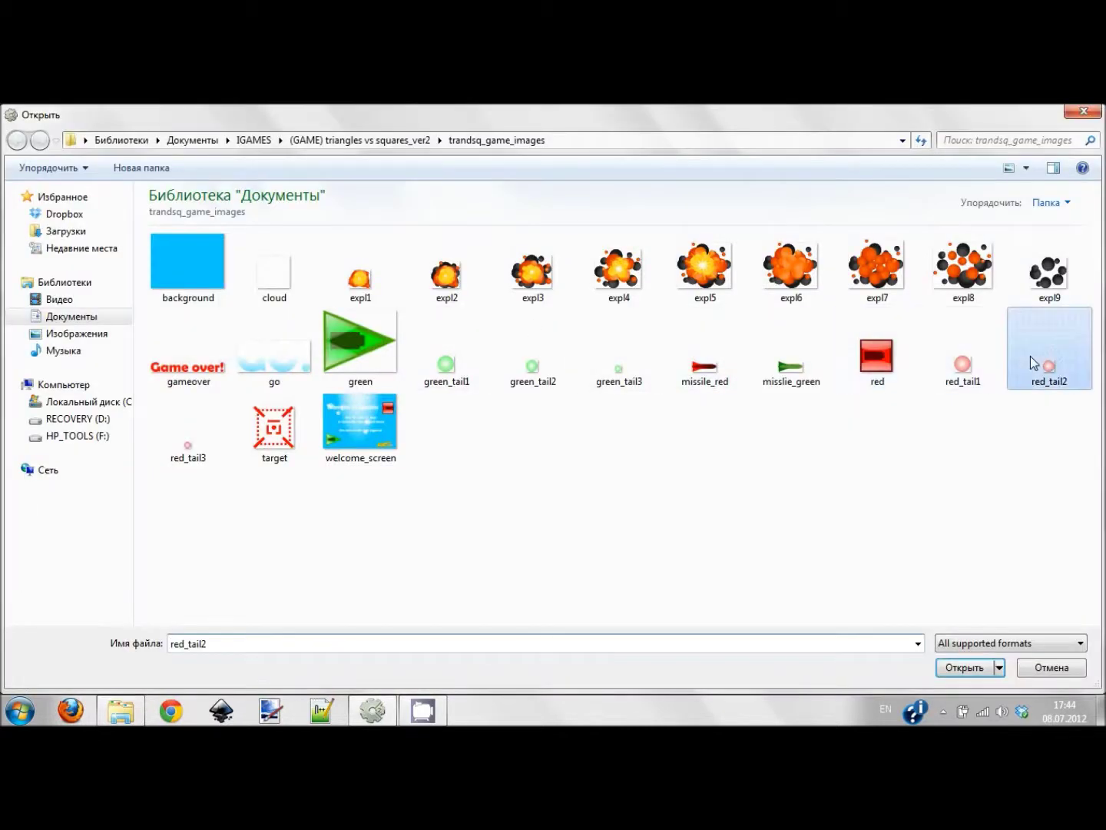
pyautogui.click(295, 325)
pyautogui.click(426, 261)
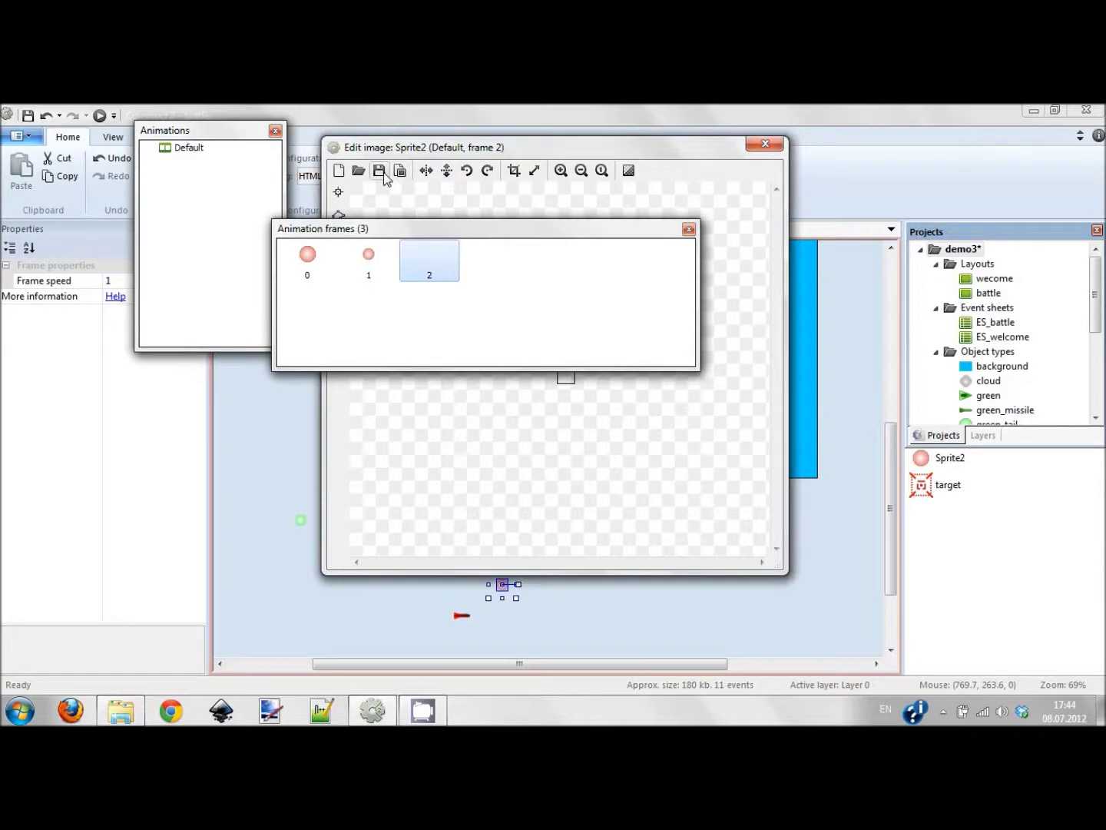
pyautogui.click(359, 171)
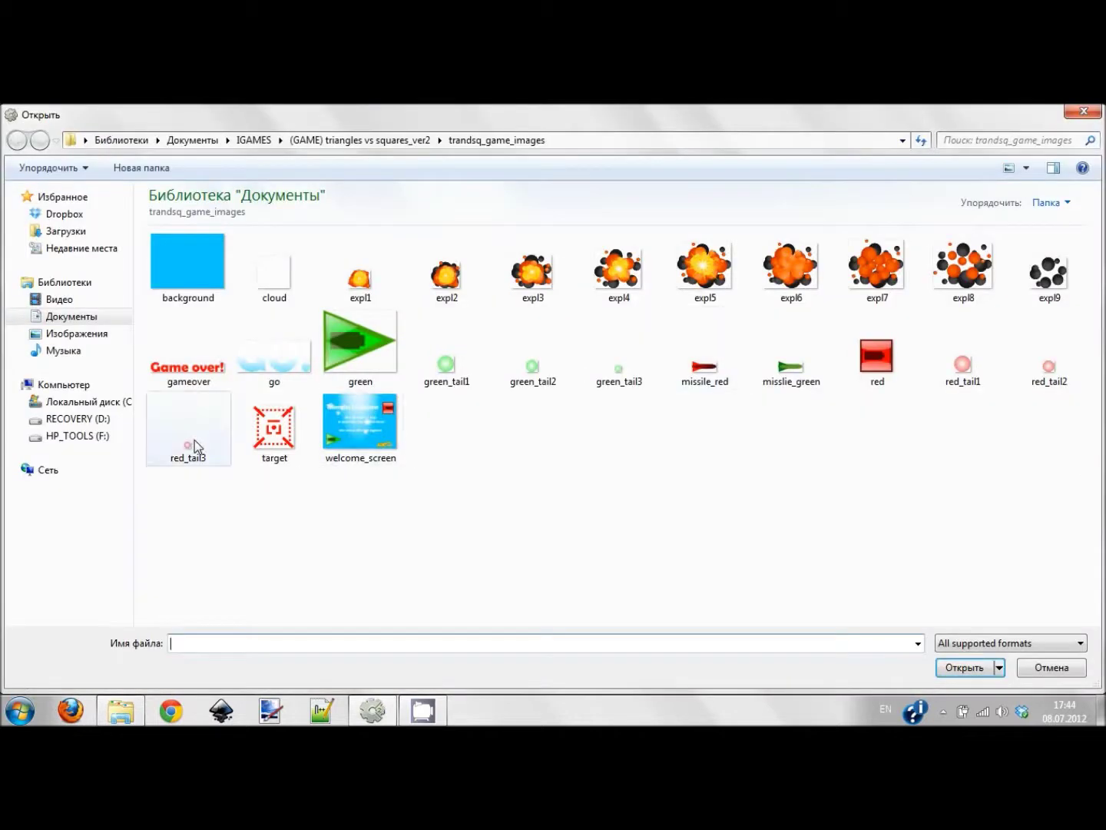
pyautogui.doubleClick(195, 439)
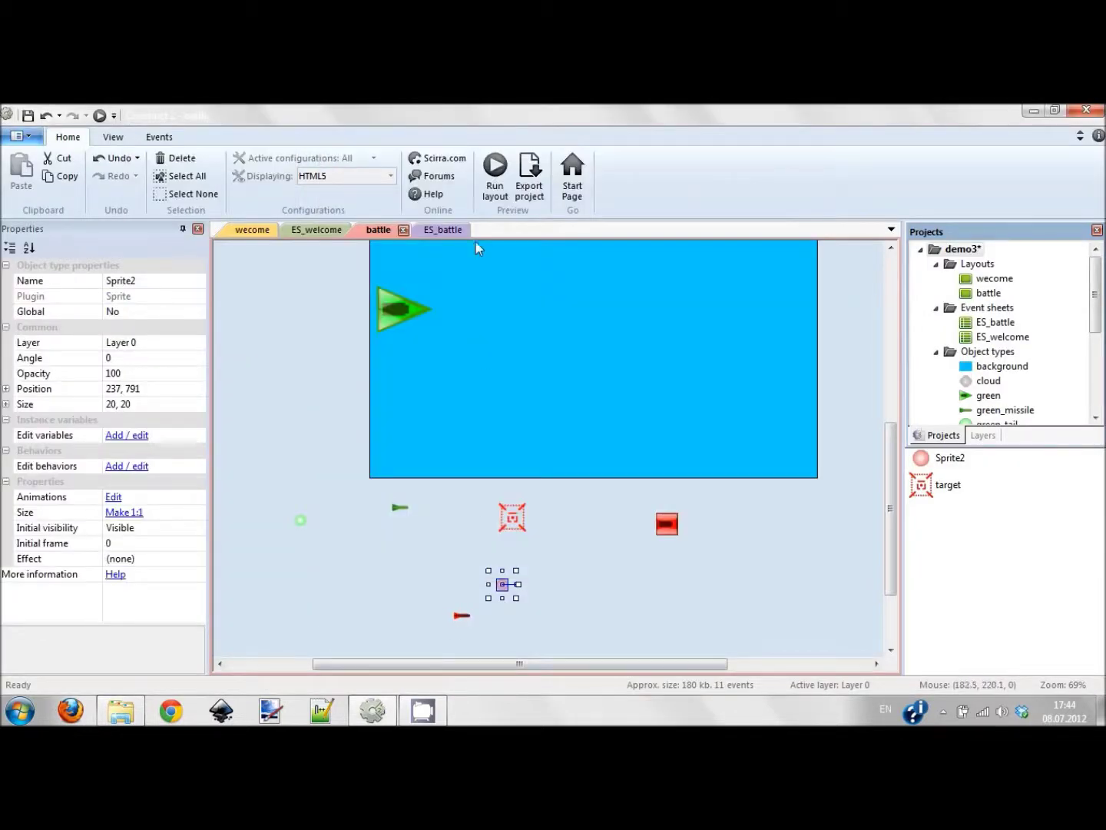
# Rename the dot sprite to red_tail.
pyautogui.click(174, 285)
pyautogui.write('red_tail')
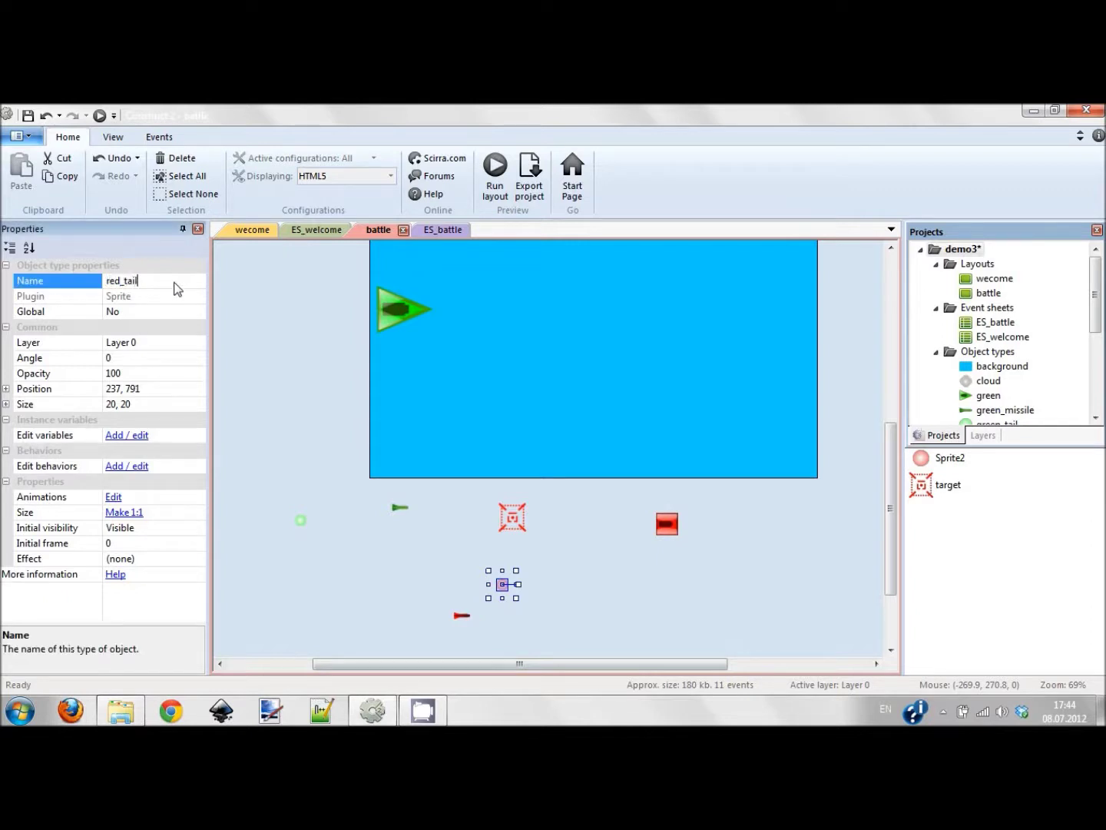
pyautogui.press('Return')
# Make each missle spawn red_tail at image point 1 in the 0.1-second event, then preview.
pyautogui.click(450, 230)
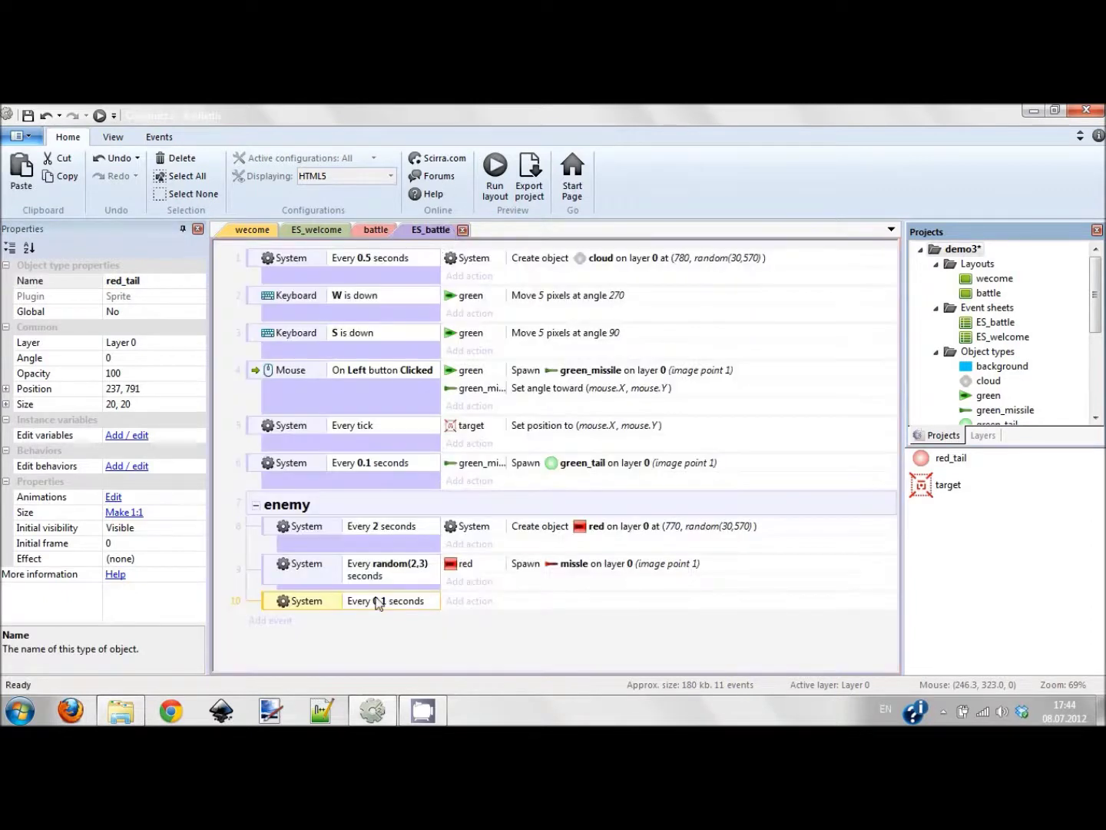
pyautogui.click(488, 602)
pyautogui.doubleClick(786, 218)
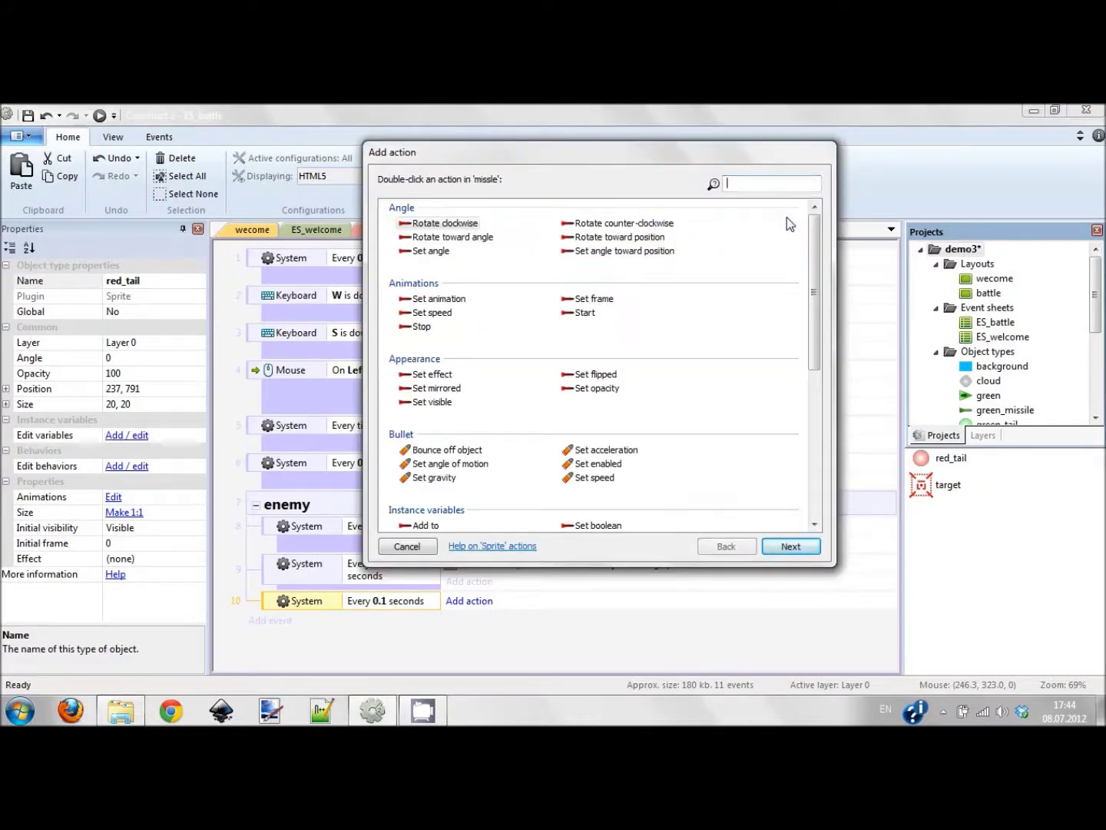
pyautogui.write('spawn')
pyautogui.press('Return')
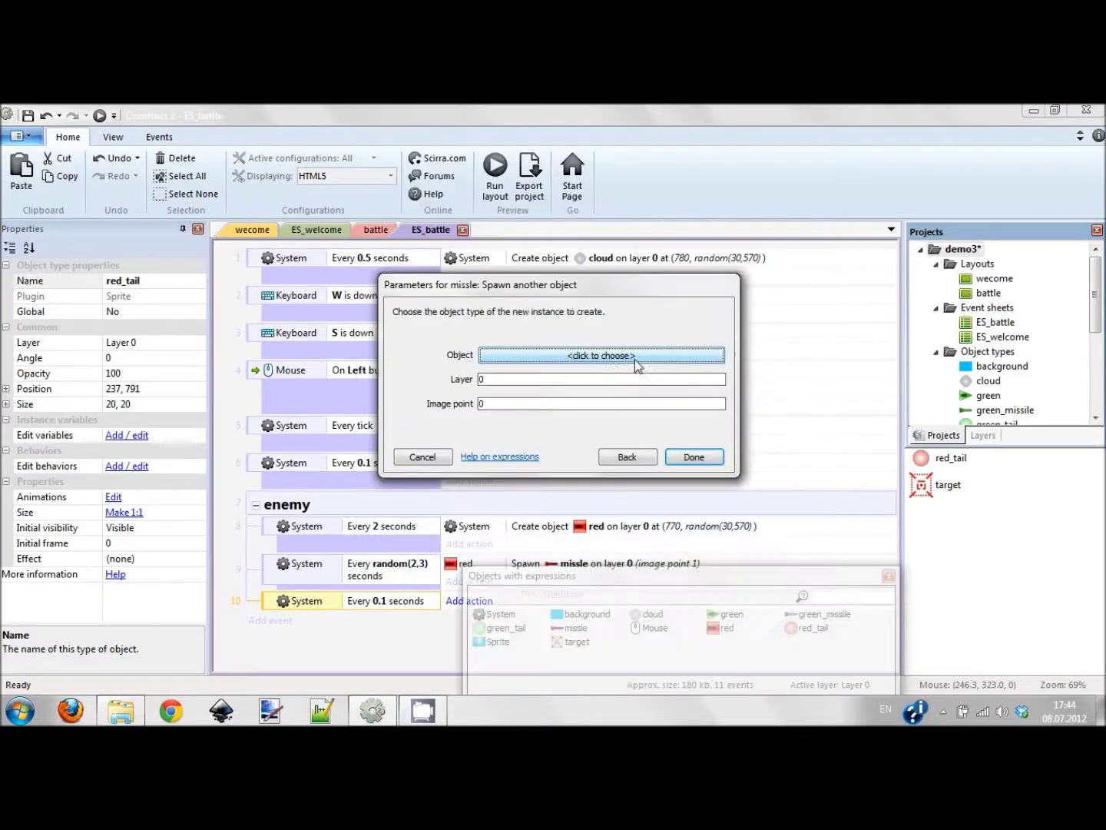
pyautogui.click(618, 356)
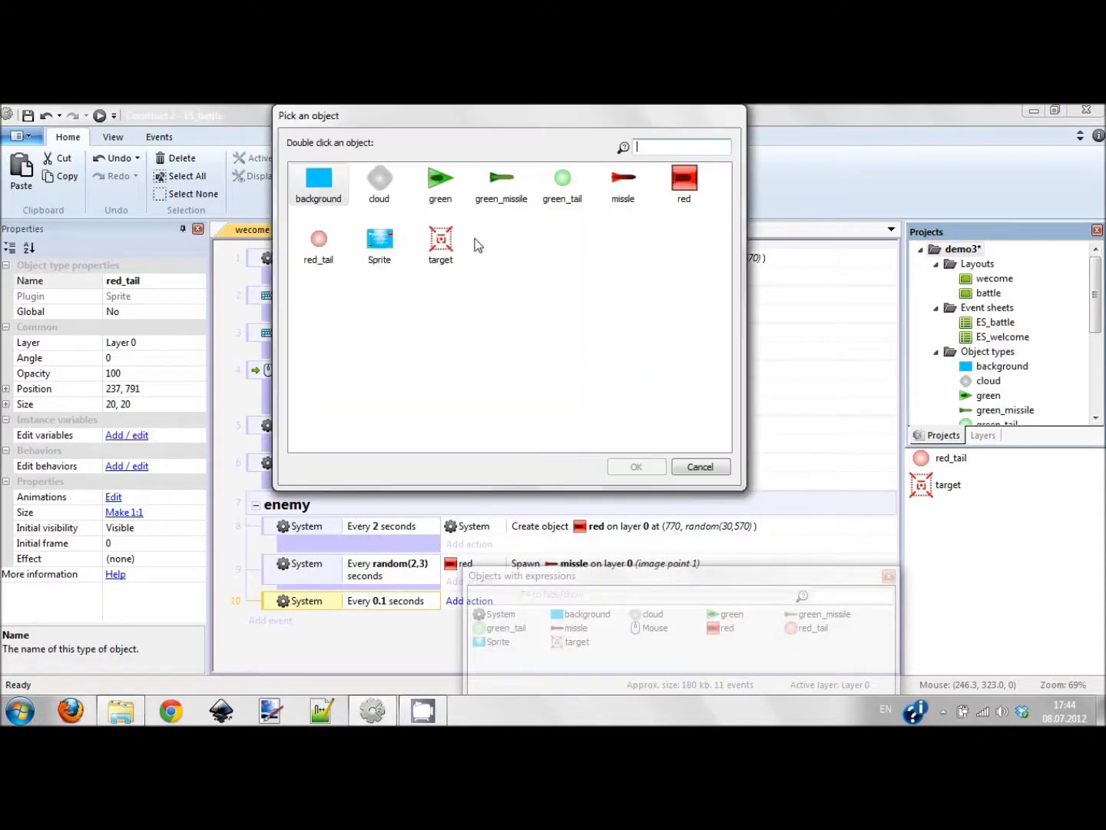
pyautogui.doubleClick(316, 246)
pyautogui.click(491, 423)
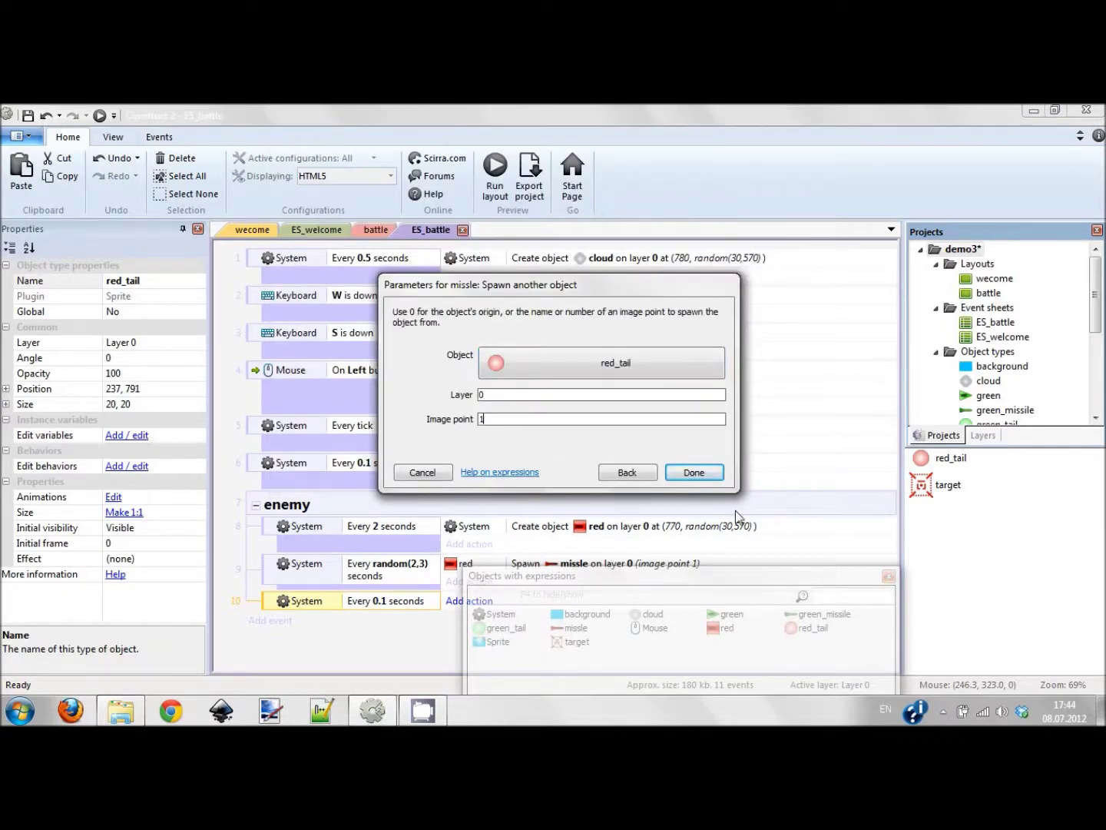
pyautogui.write('1')
pyautogui.click(677, 474)
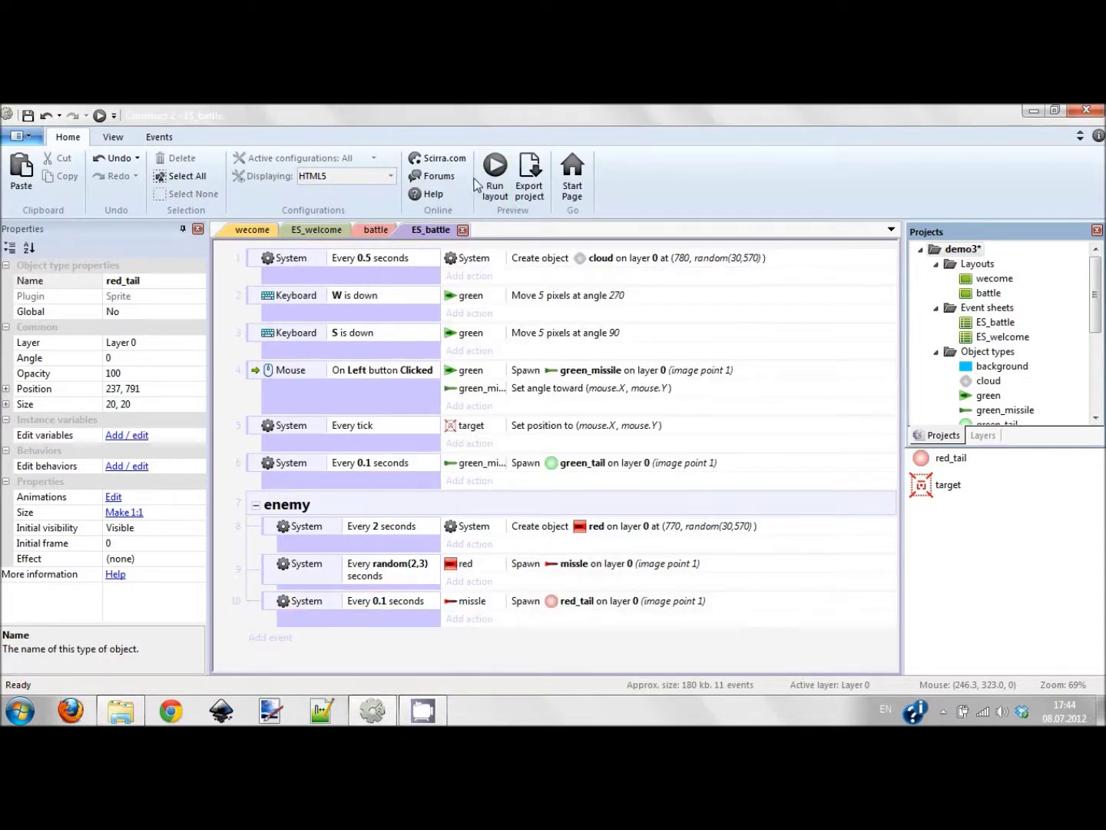
pyautogui.click(495, 177)
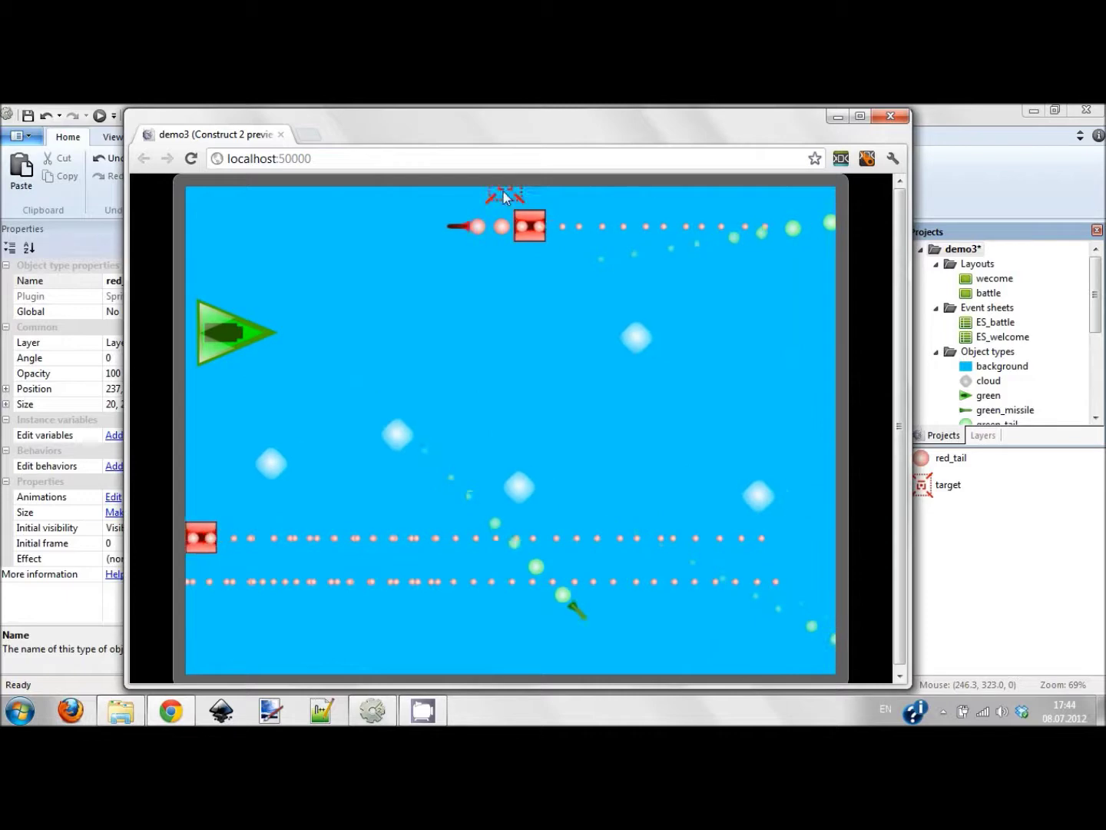
# Close the browser preview after checking the red trails and return to the battle layout.
pyautogui.click(889, 115)
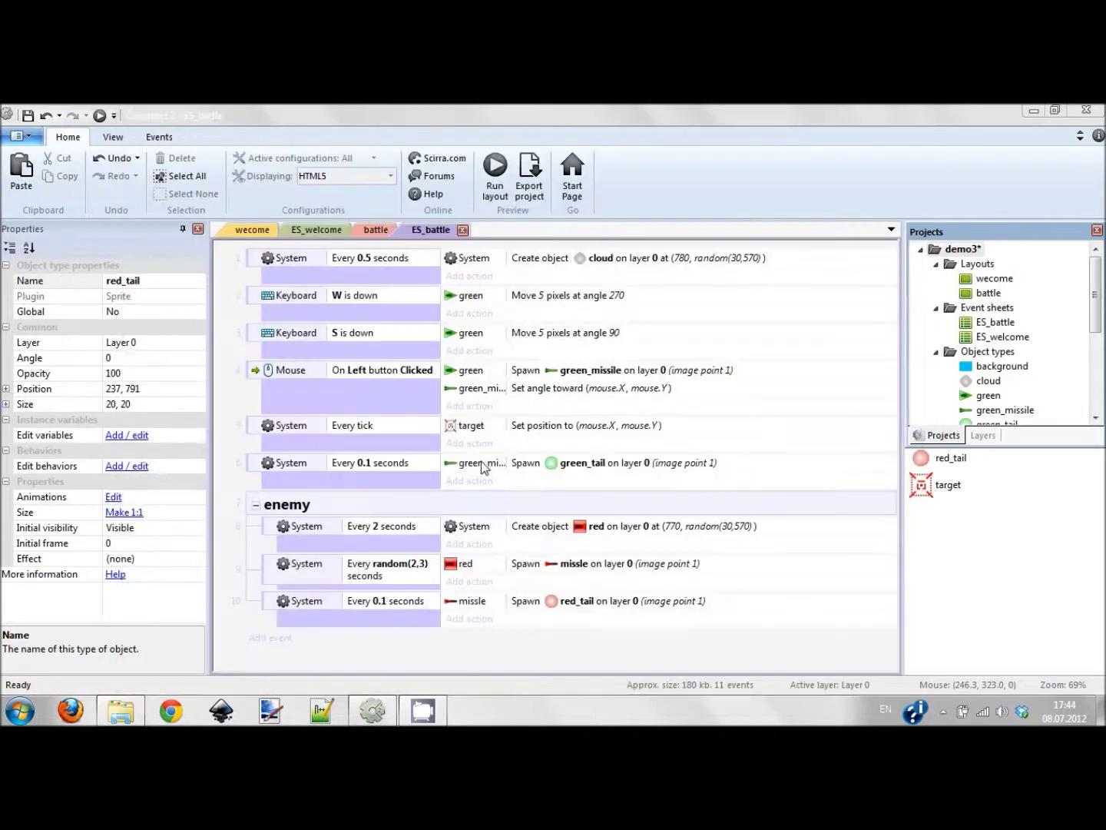
pyautogui.click(377, 230)
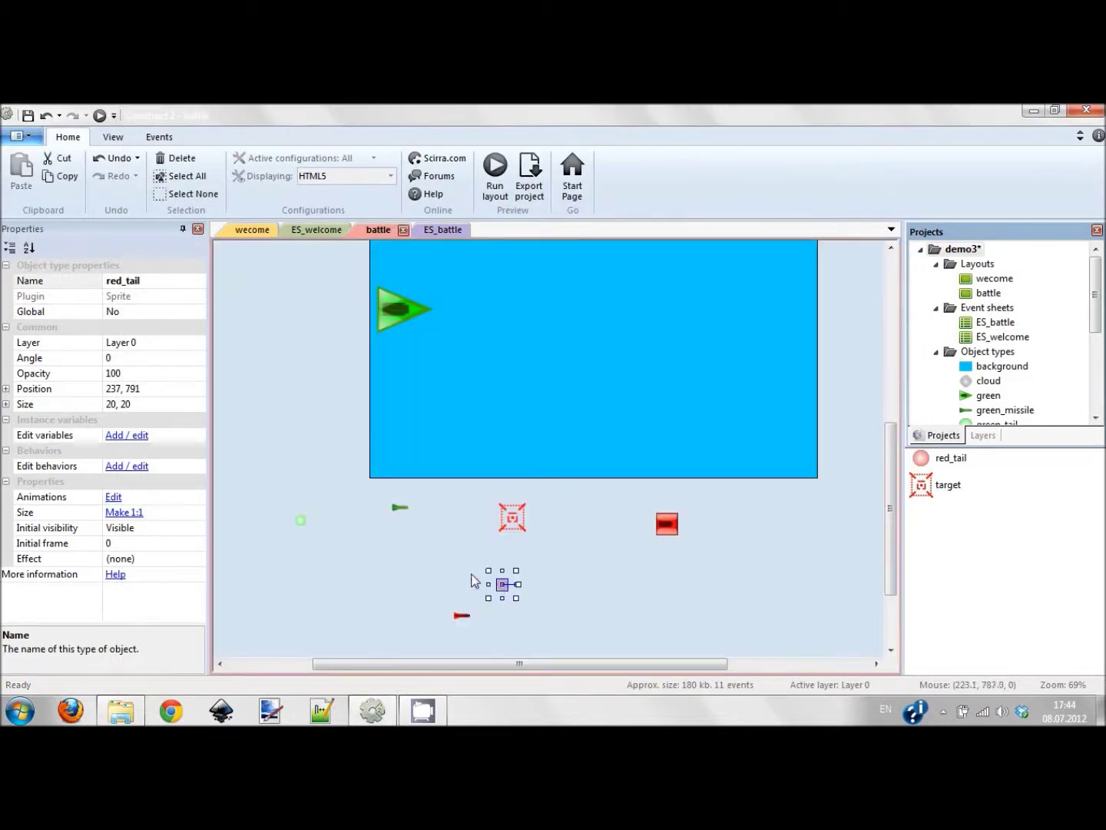
# Add the Fade behavior to red_tail so trail puffs fade out.
pyautogui.click(128, 469)
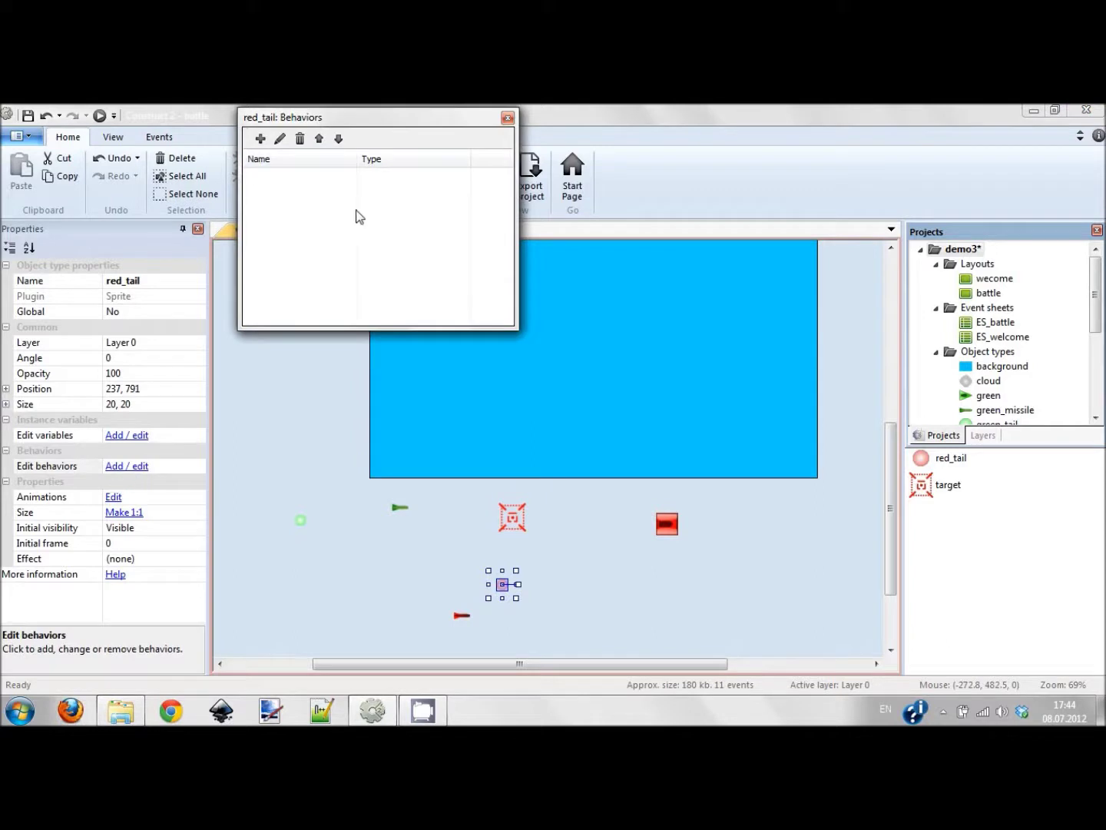
pyautogui.press('Escape')
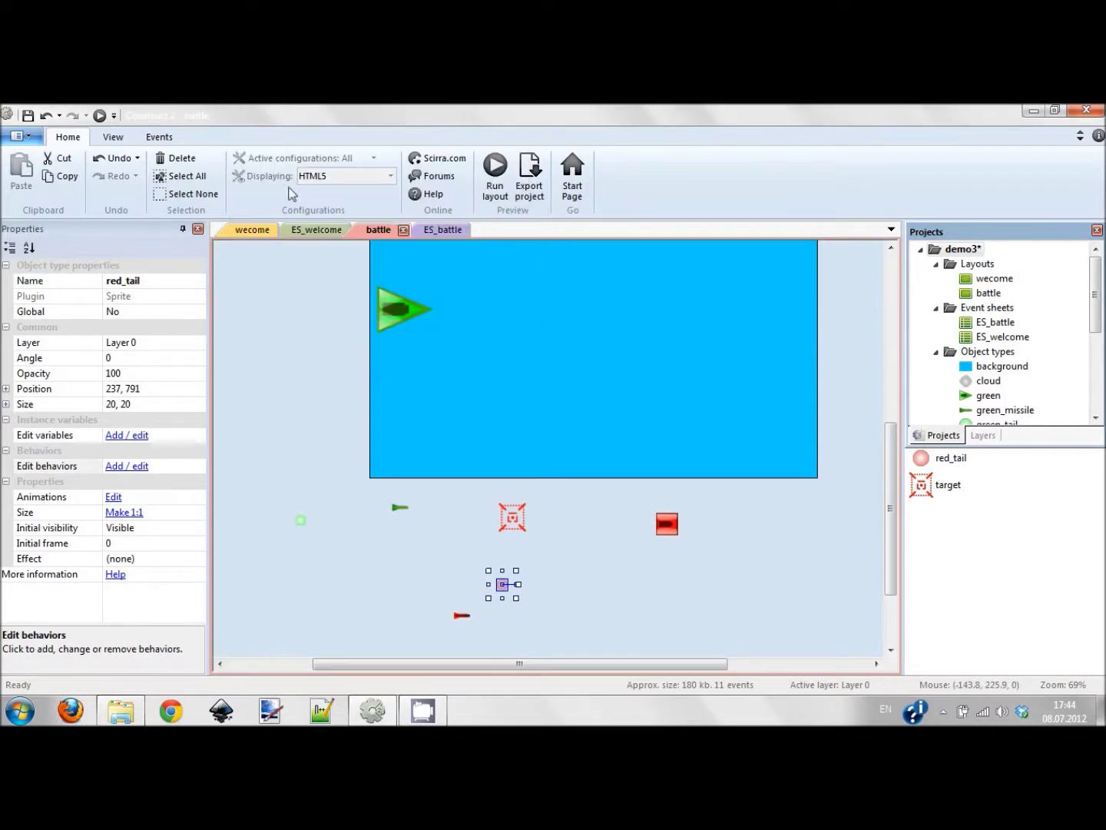
pyautogui.click(116, 463)
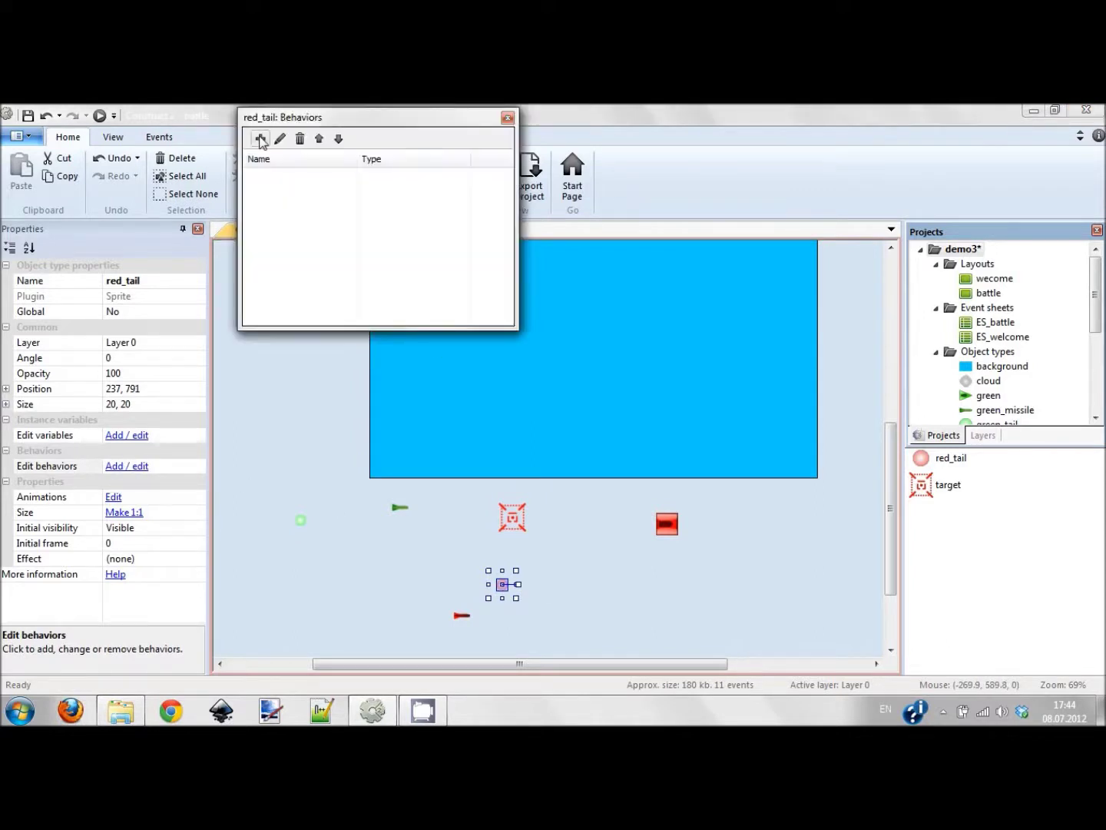
pyautogui.click(261, 139)
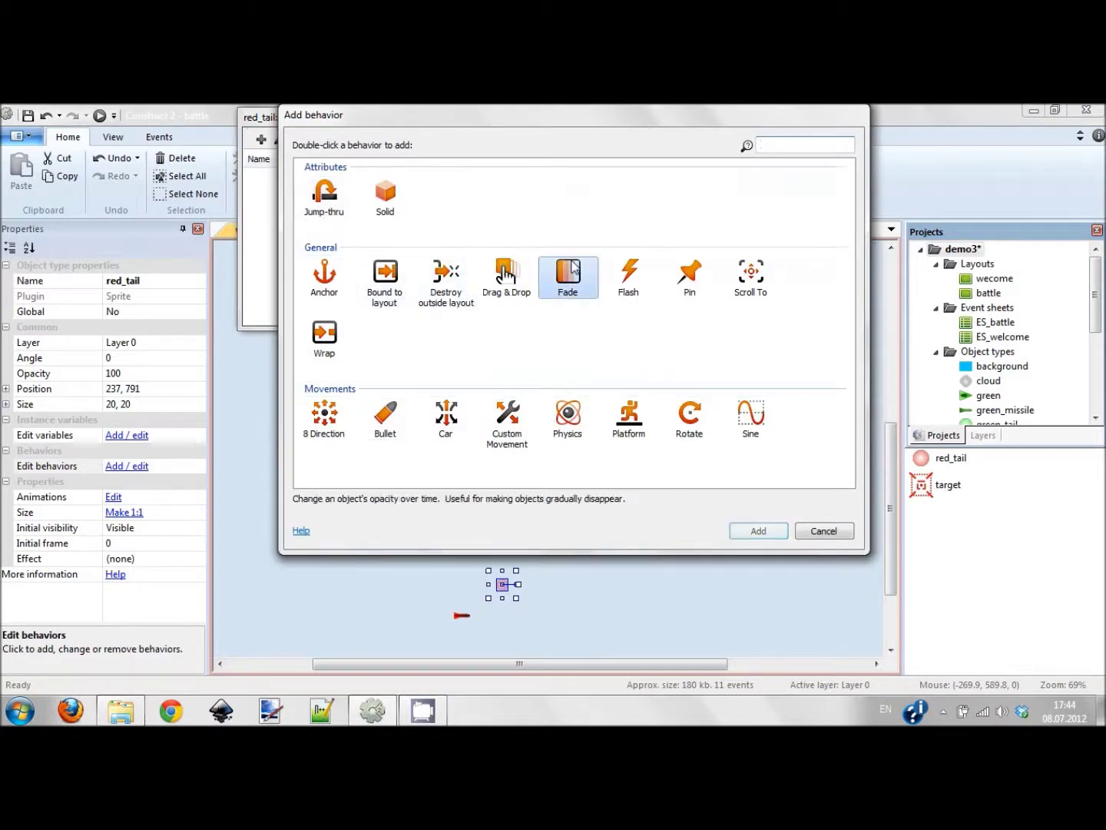
pyautogui.doubleClick(568, 272)
pyautogui.click(335, 214)
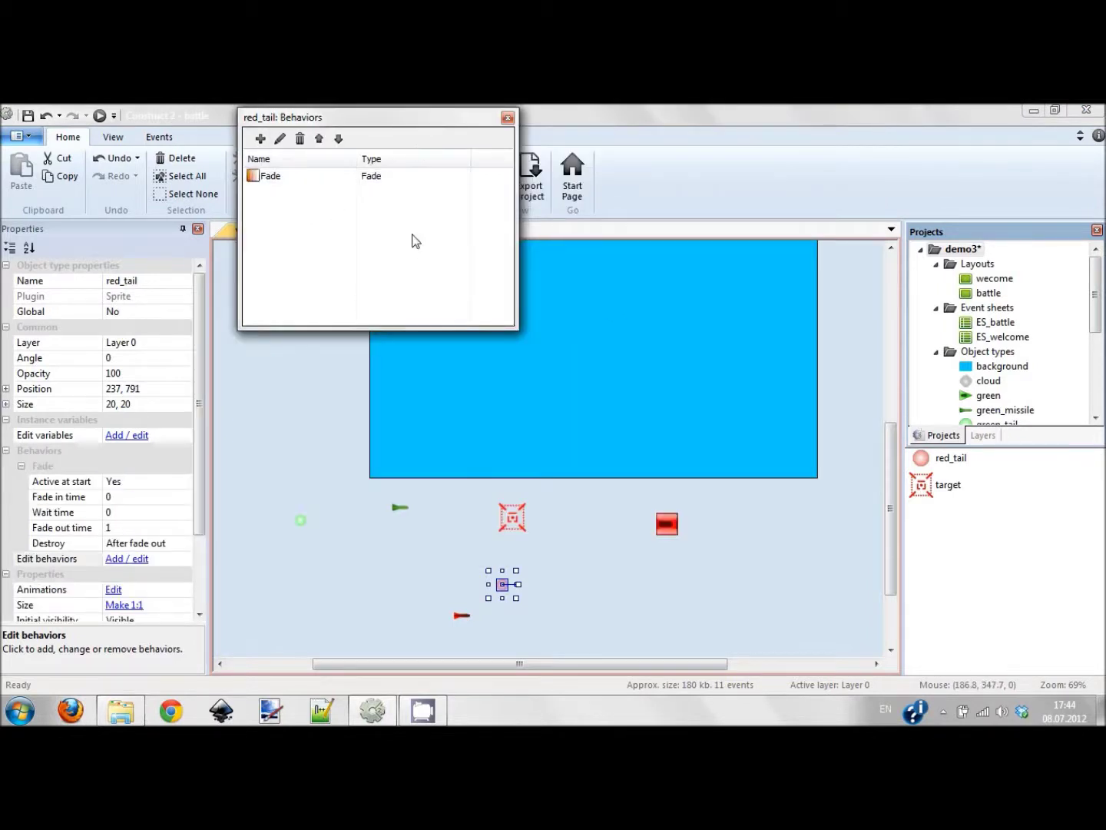
pyautogui.press('Escape')
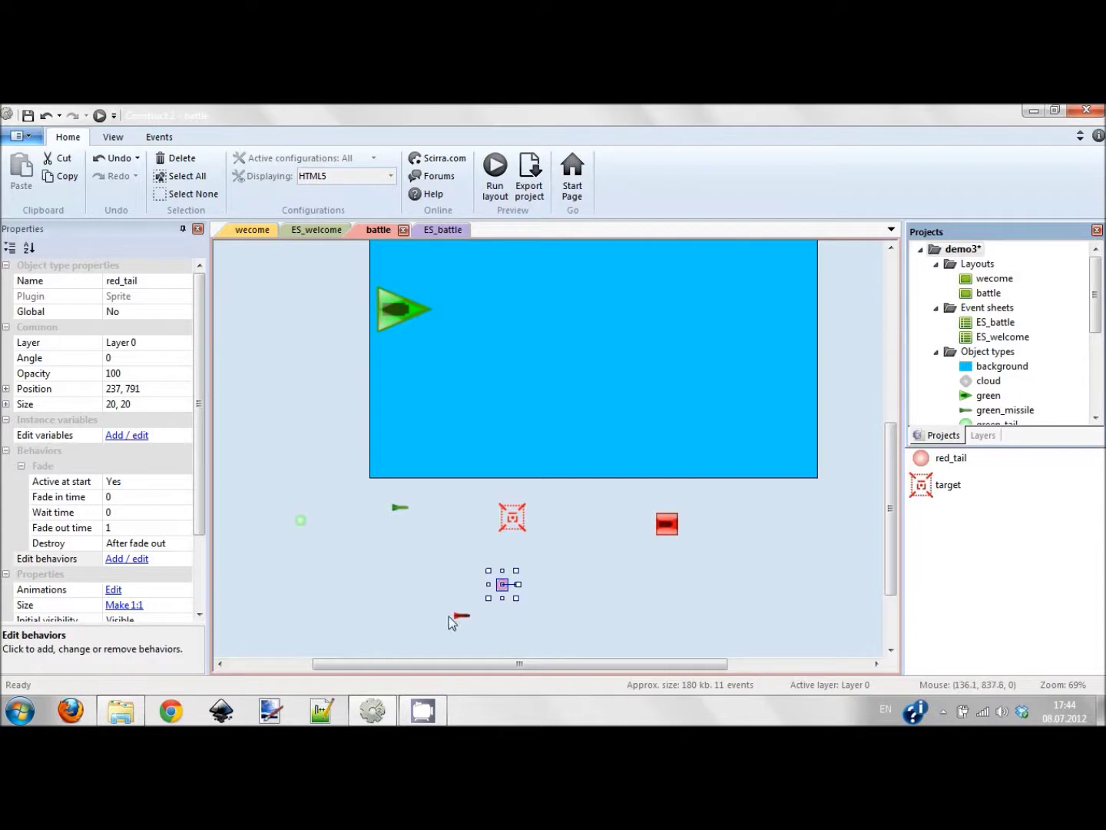
# Set the missle's Bullet speed to 300 and return to the ES_battle event sheet.
pyautogui.click(458, 615)
pyautogui.click(112, 488)
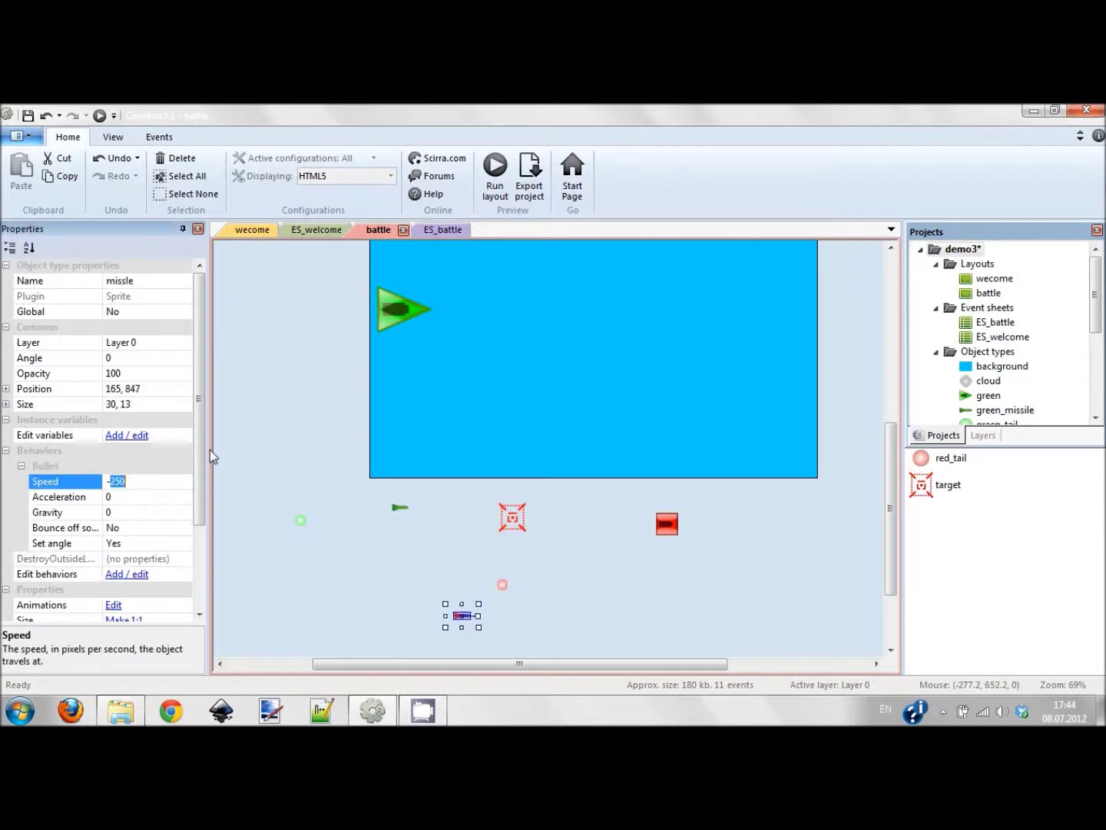
pyautogui.write('300')
pyautogui.click(349, 591)
pyautogui.click(442, 231)
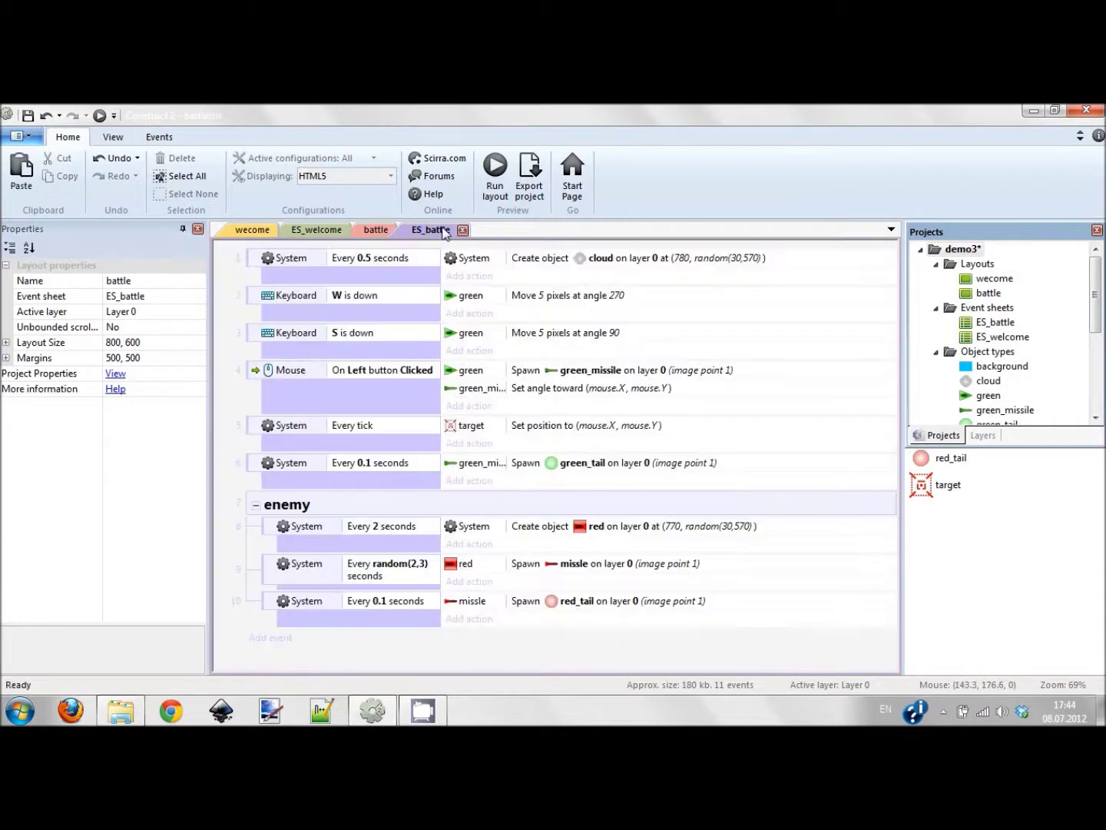
pyautogui.click(496, 176)
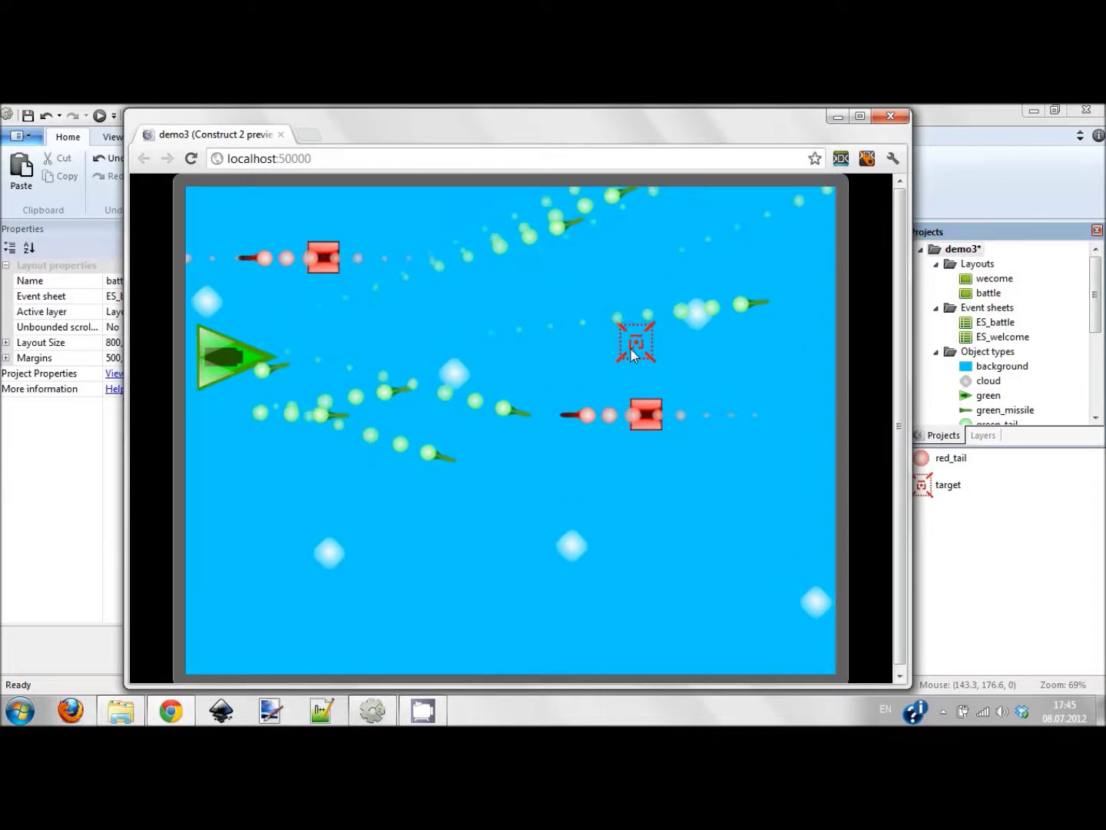
pyautogui.click(890, 115)
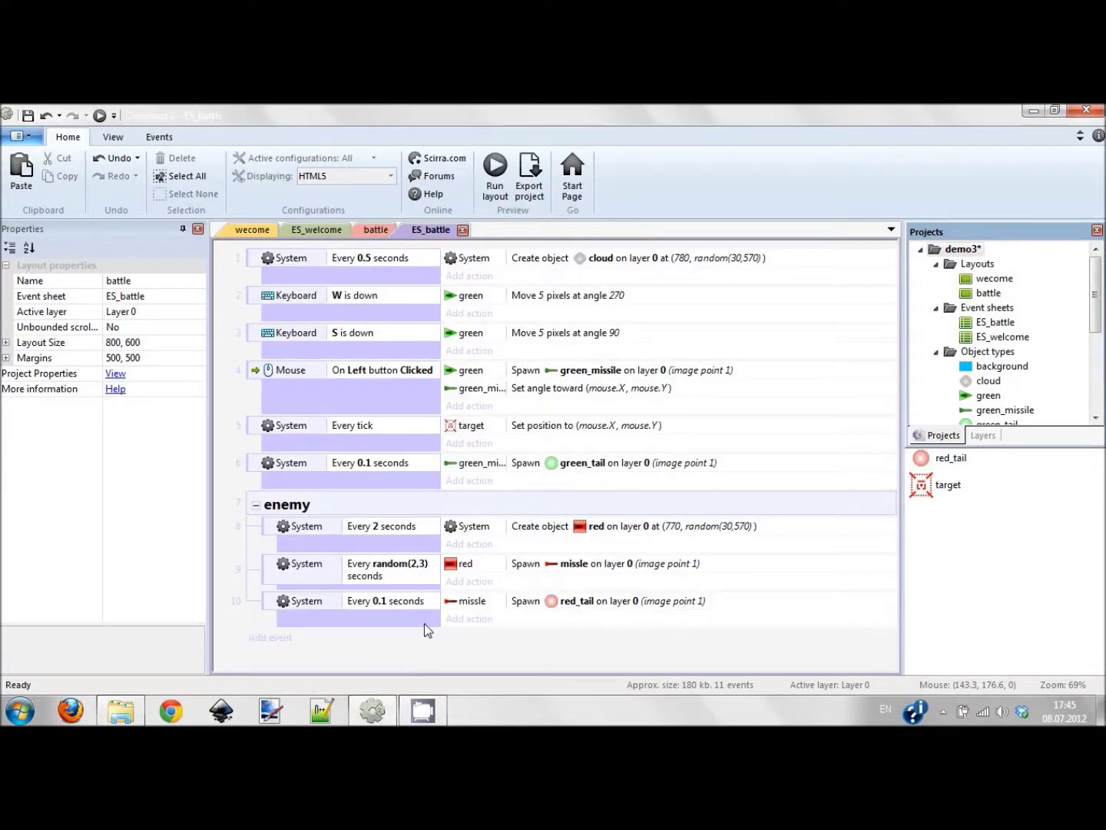
# Add a missle 'Set angle toward position' action to event 9.
pyautogui.click(561, 567)
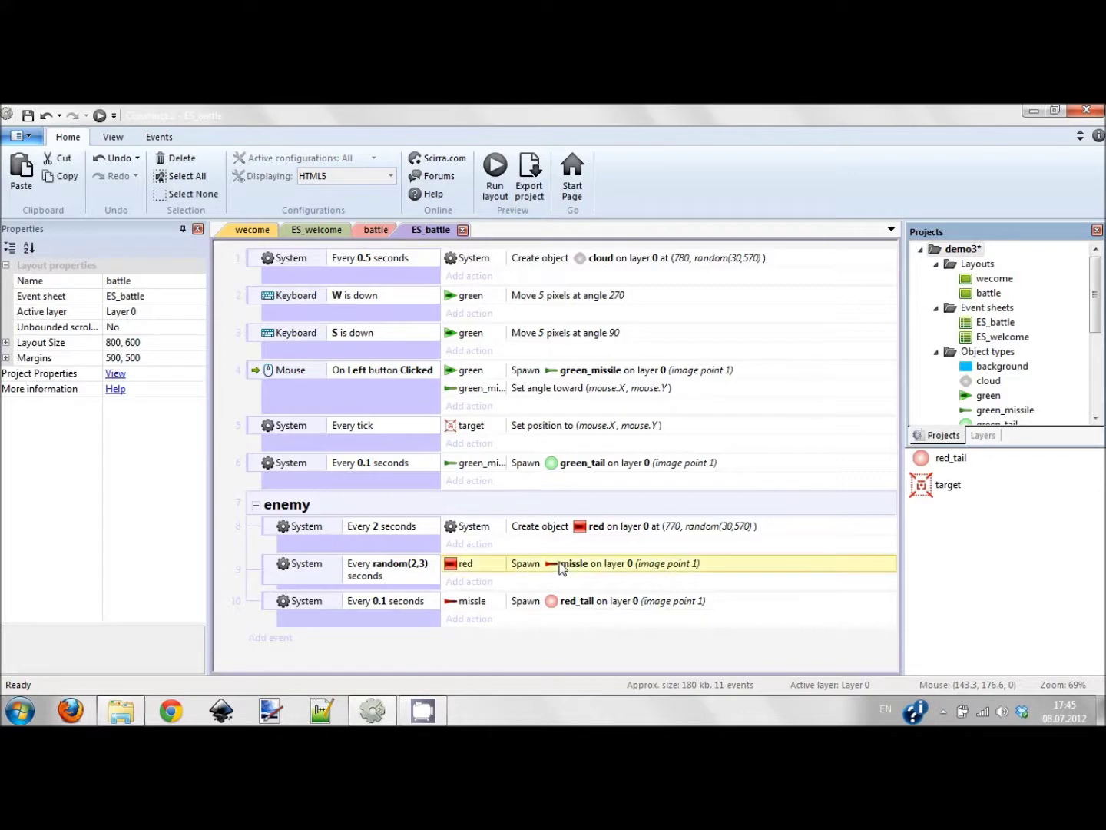
pyautogui.click(468, 583)
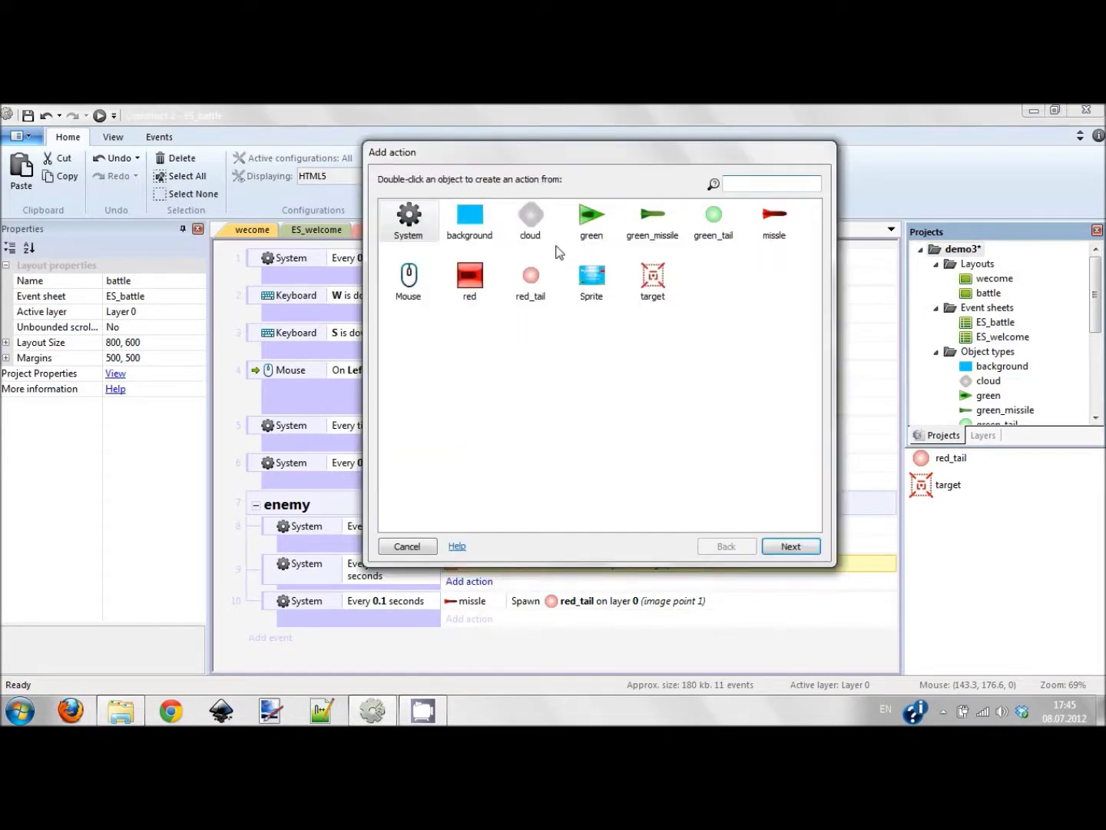
pyautogui.doubleClick(775, 218)
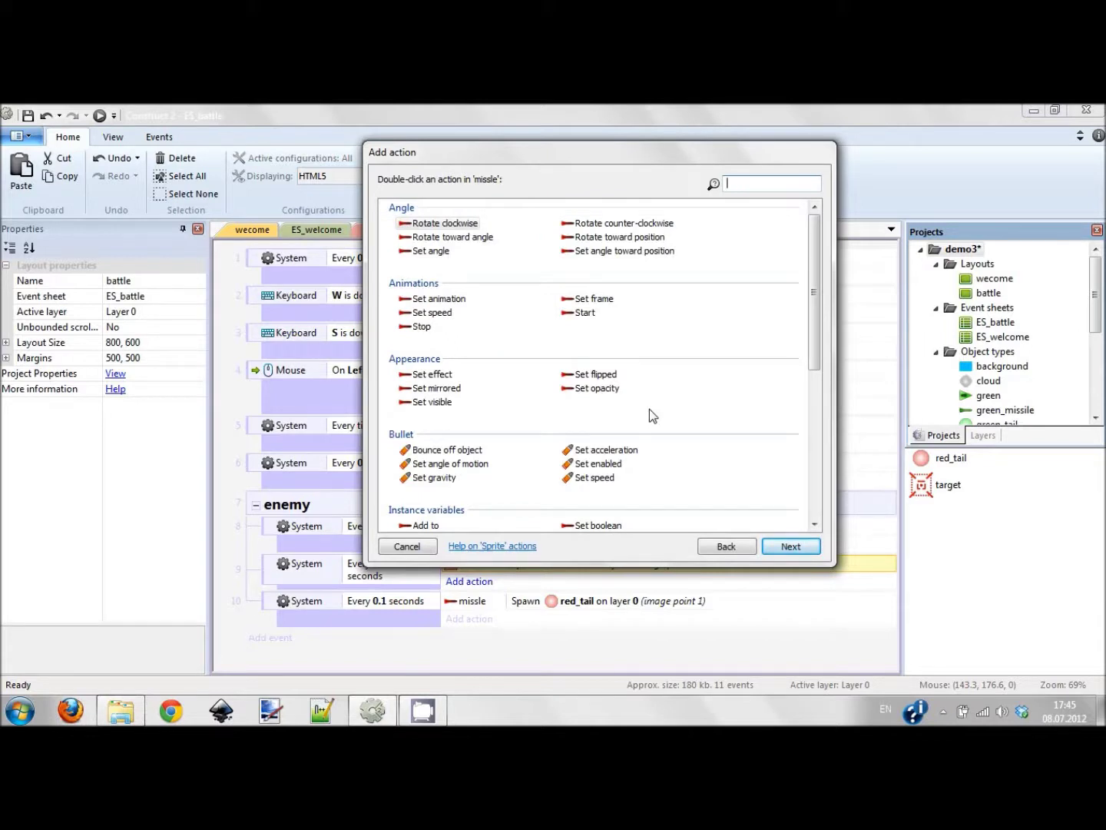
pyautogui.write('s')
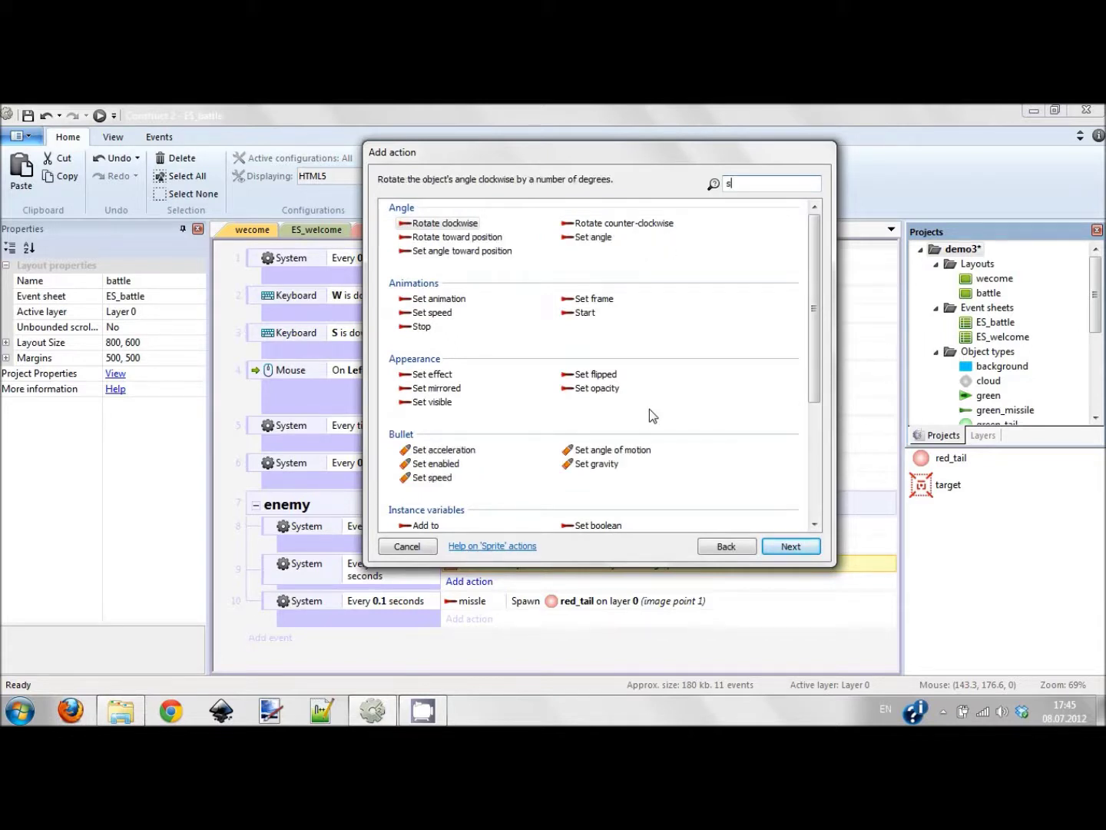
pyautogui.write('et pos')
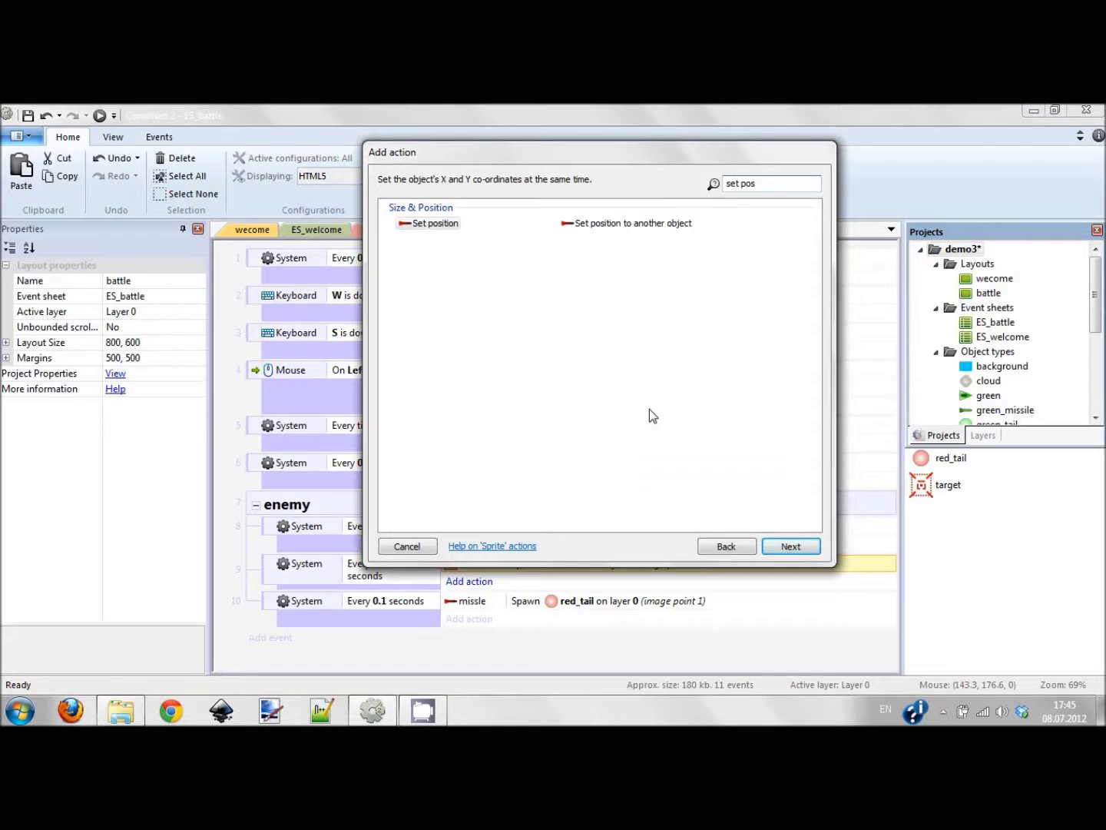
pyautogui.click(653, 225)
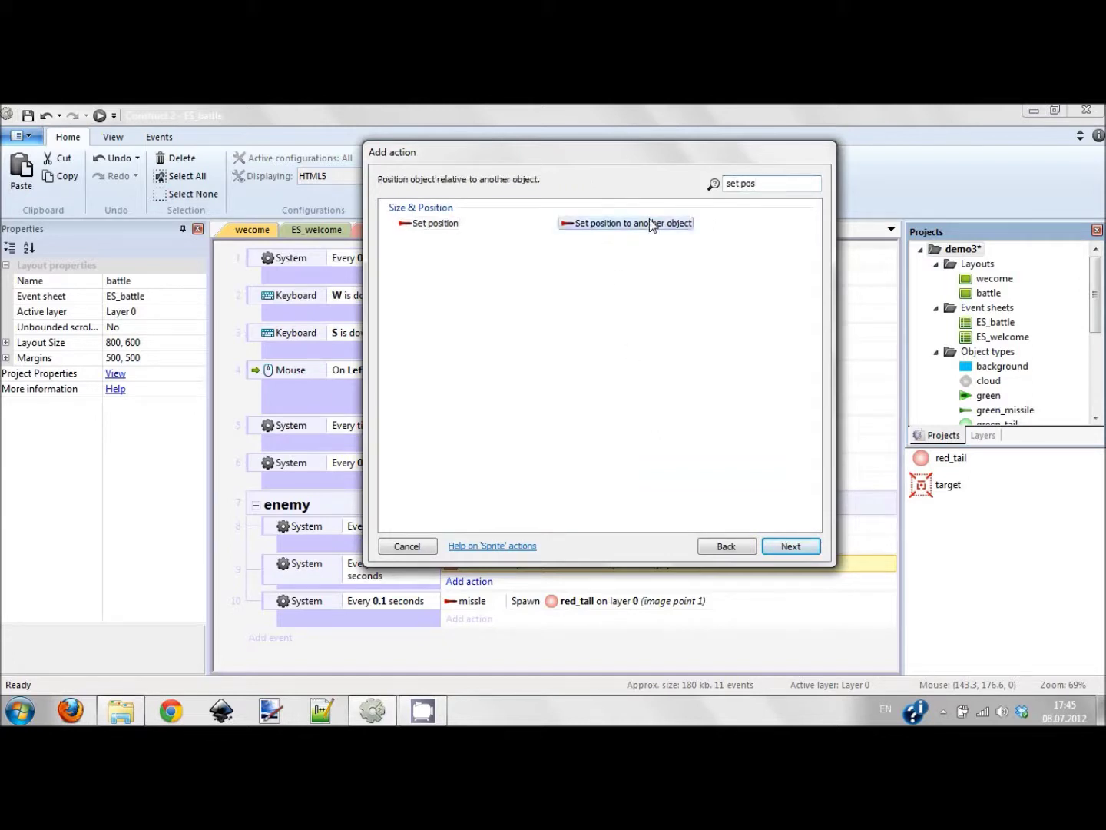
pyautogui.click(727, 546)
pyautogui.write('s')
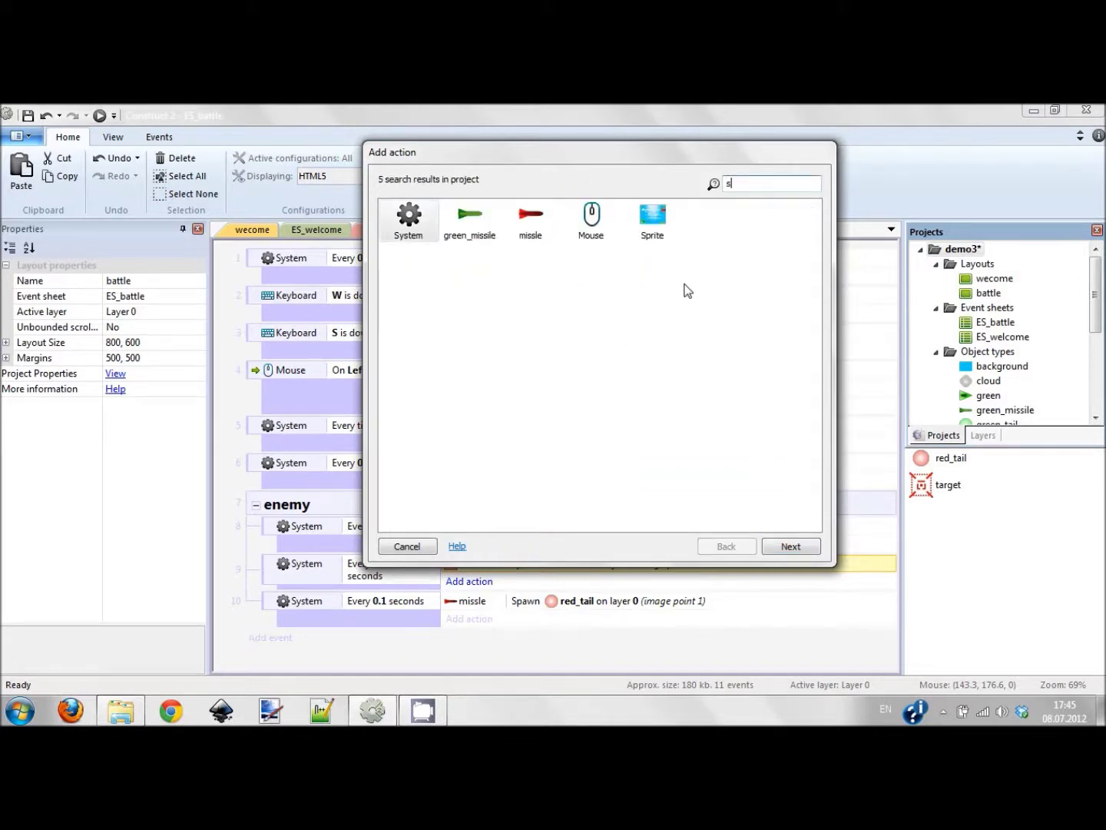
pyautogui.doubleClick(532, 222)
pyautogui.write('e')
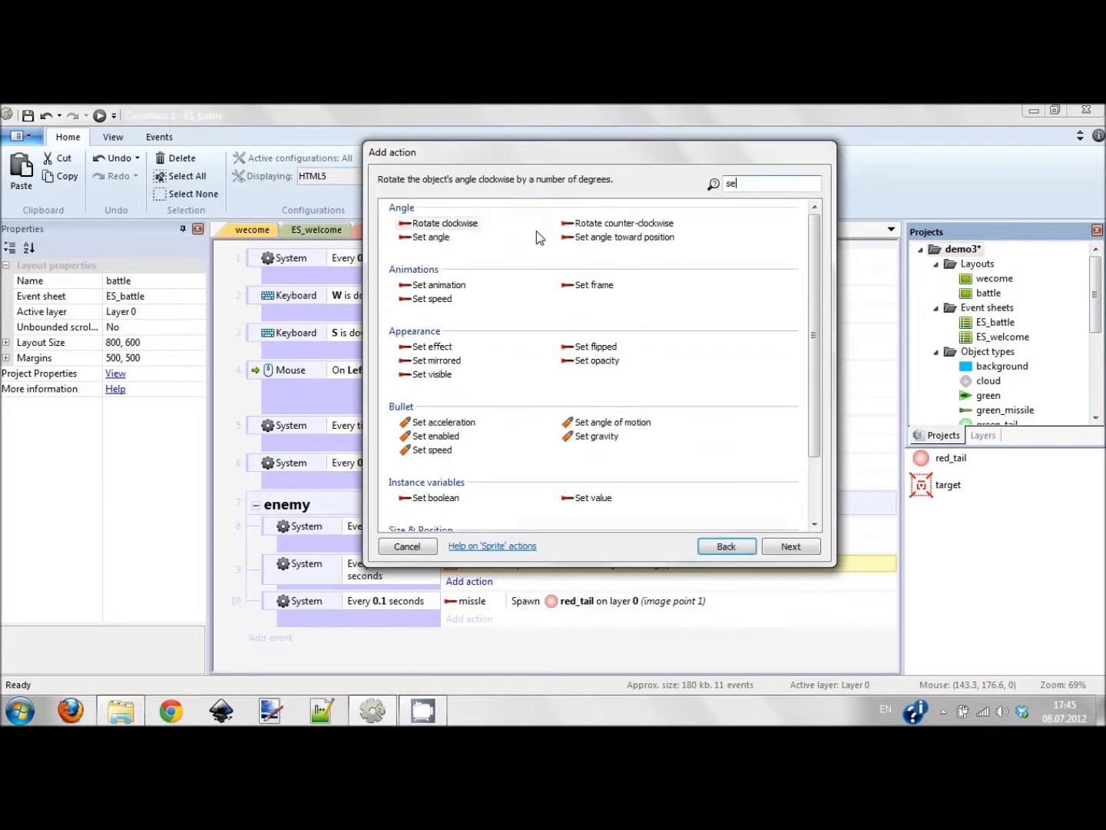
pyautogui.write('t an')
pyautogui.click(635, 224)
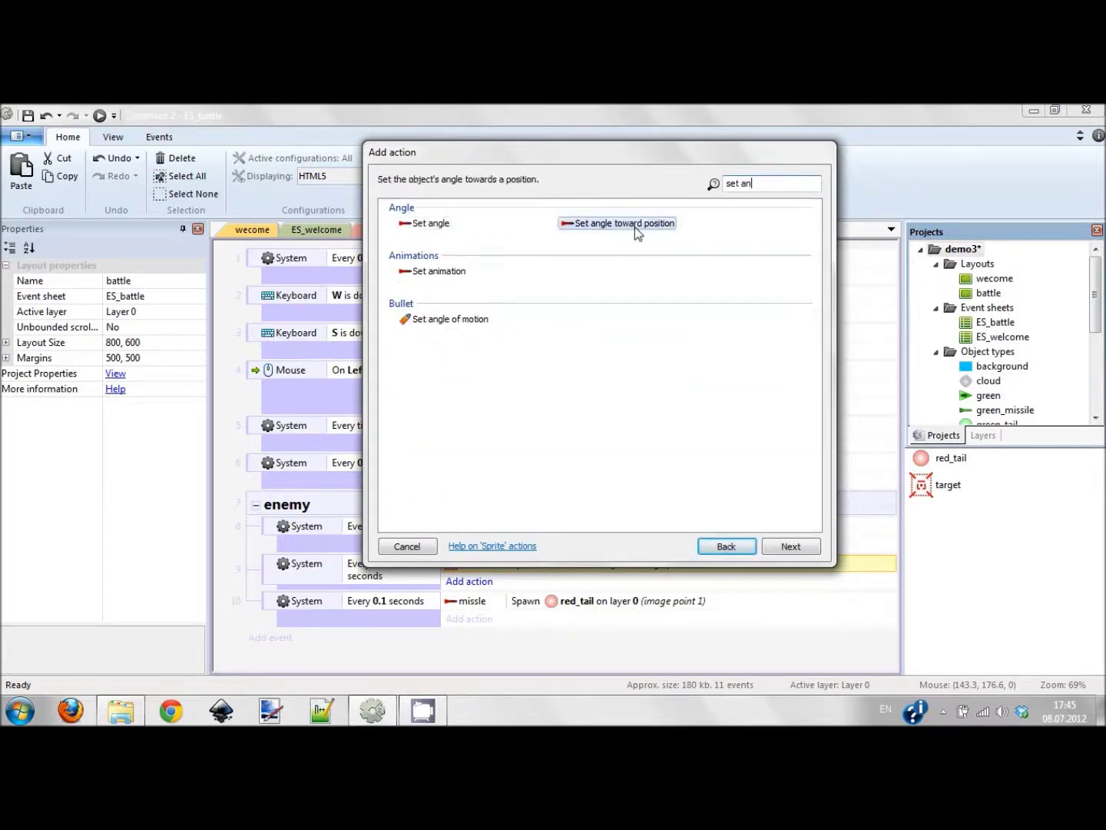
pyautogui.doubleClick(634, 225)
pyautogui.write('green')
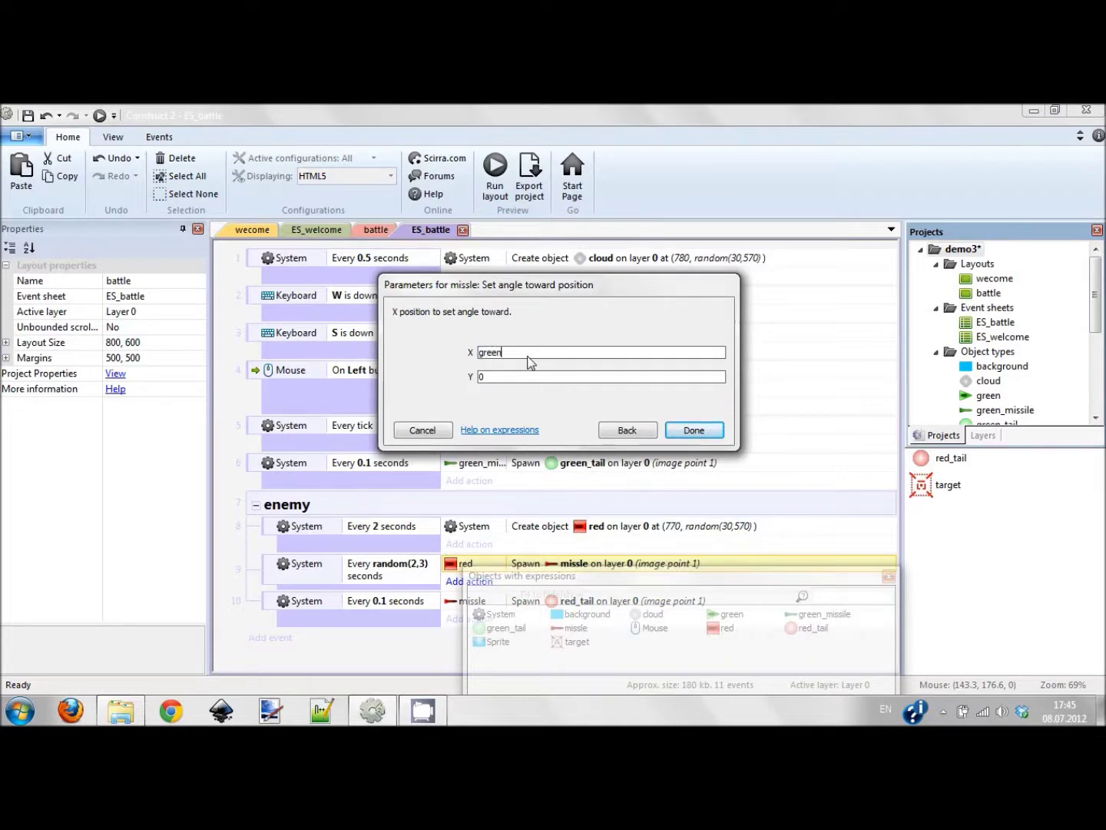
# Aim the missle at green.X, green.Y, the green ship's position.
pyautogui.write('.X')
pyautogui.press('Return')
pyautogui.write('.Y')
pyautogui.press('Return')
pyautogui.click(694, 429)
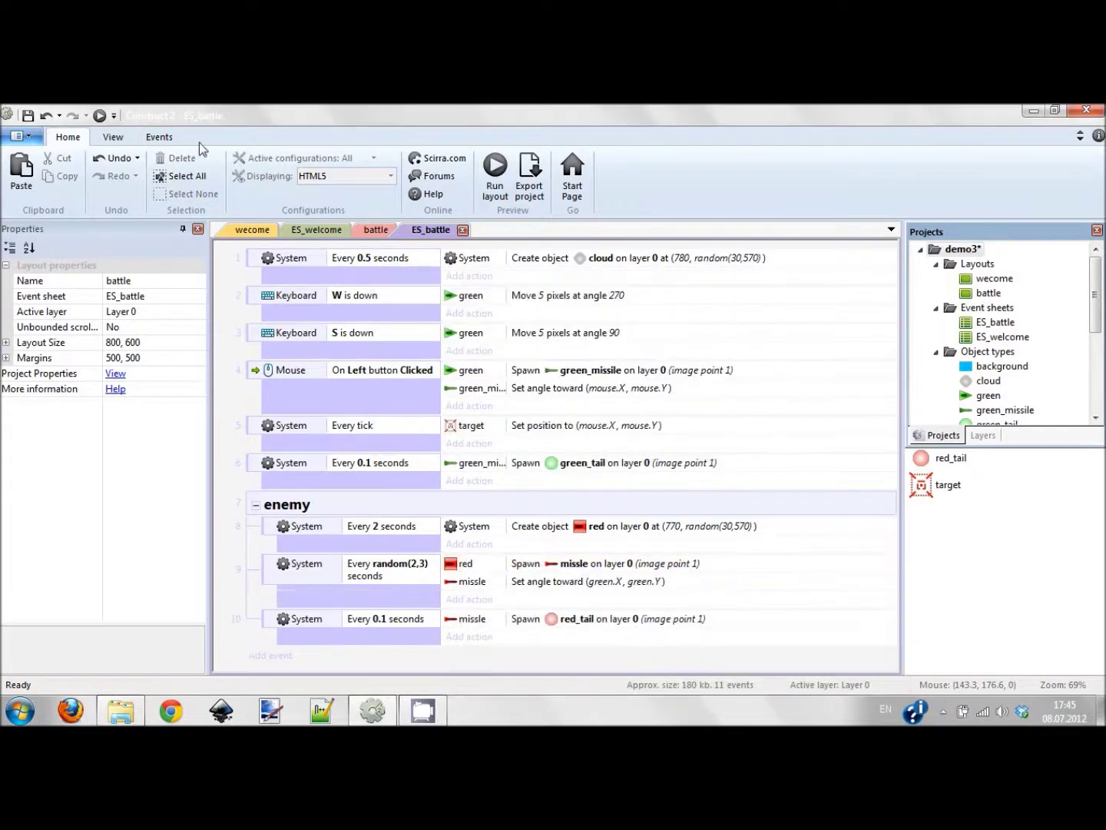
pyautogui.click(107, 117)
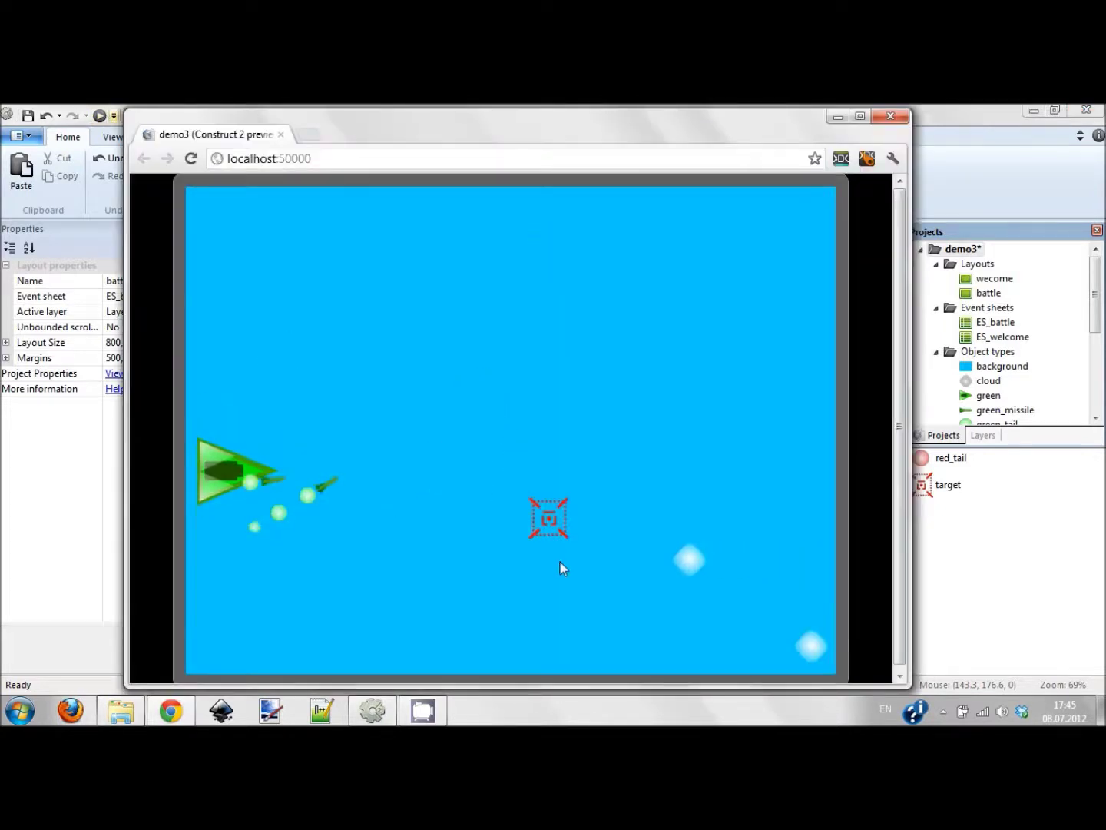
pyautogui.write('w')
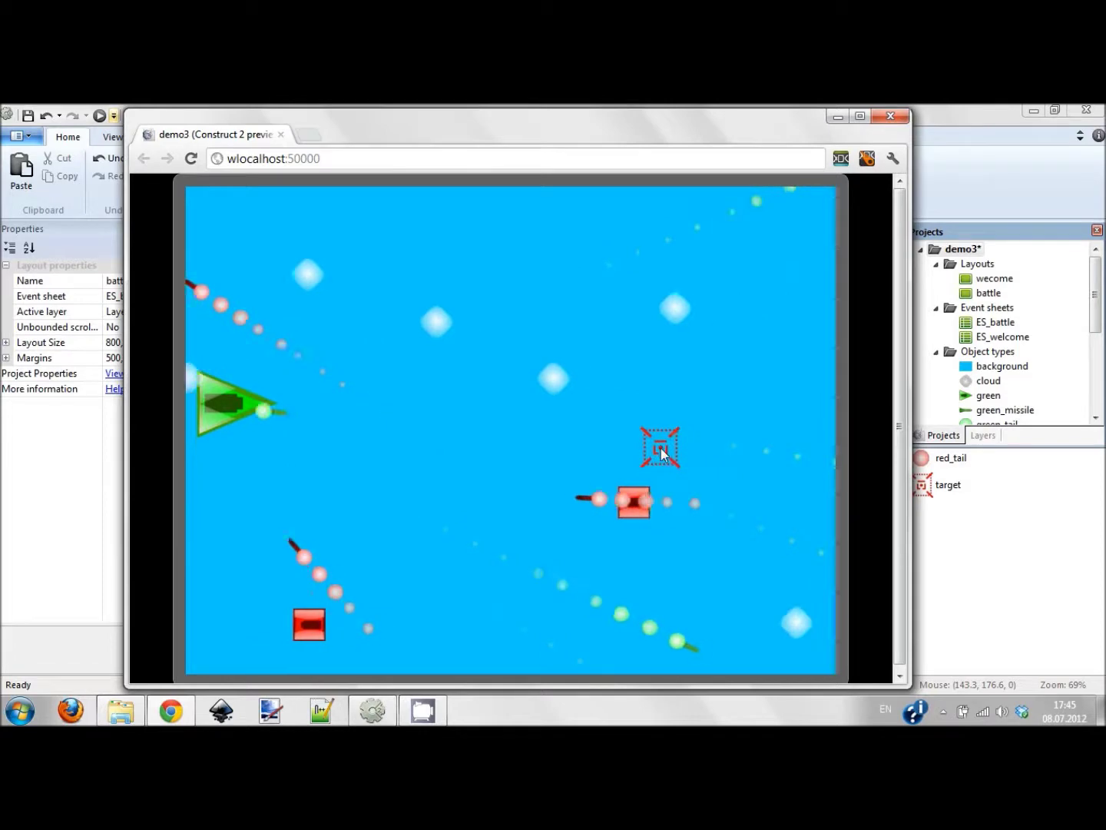
pyautogui.click(901, 119)
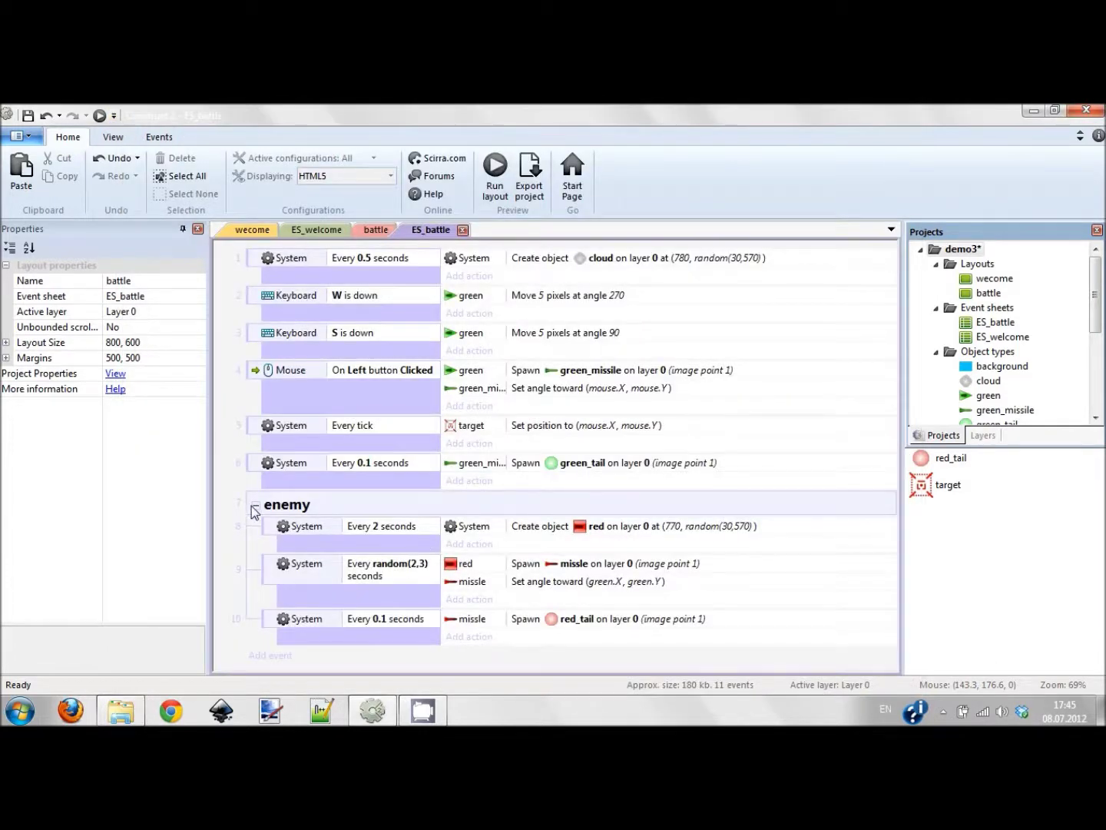